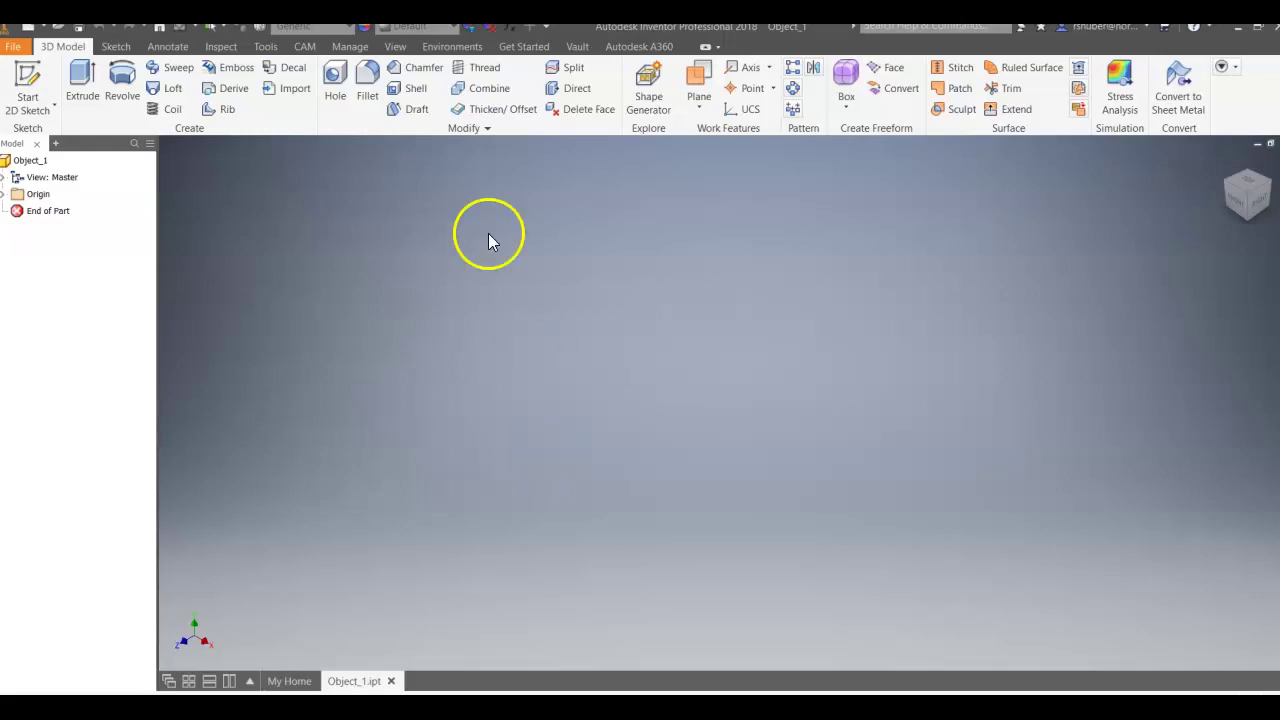
# Step: Start a new 2D sketch on the XY plane
pyautogui.click(28, 108)
pyautogui.click(52, 138)
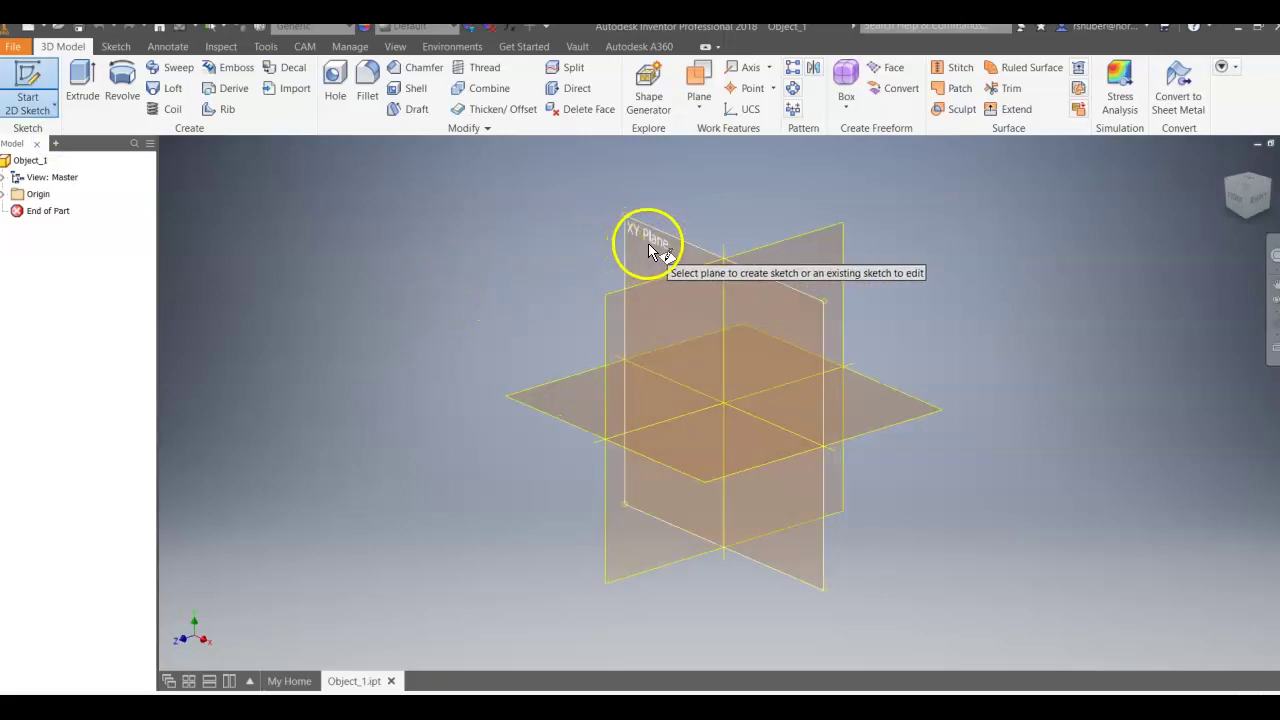
pyautogui.click(652, 242)
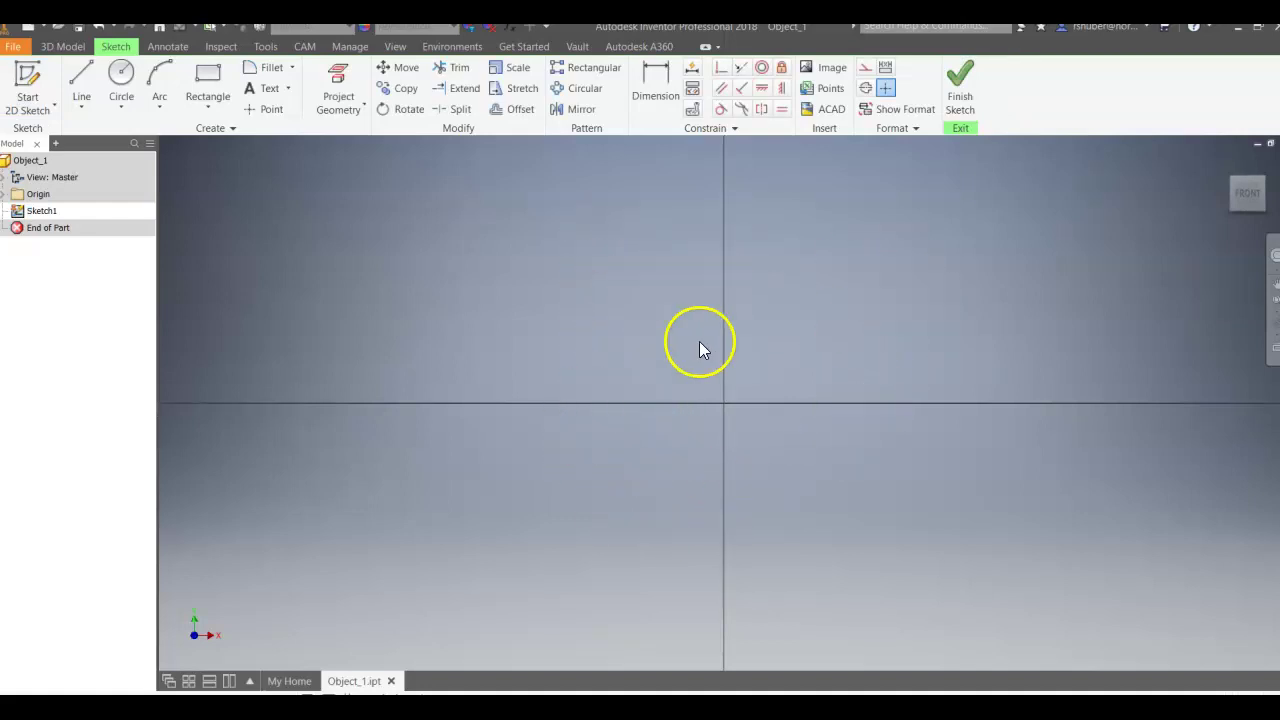
pyautogui.moveTo(1247, 196)
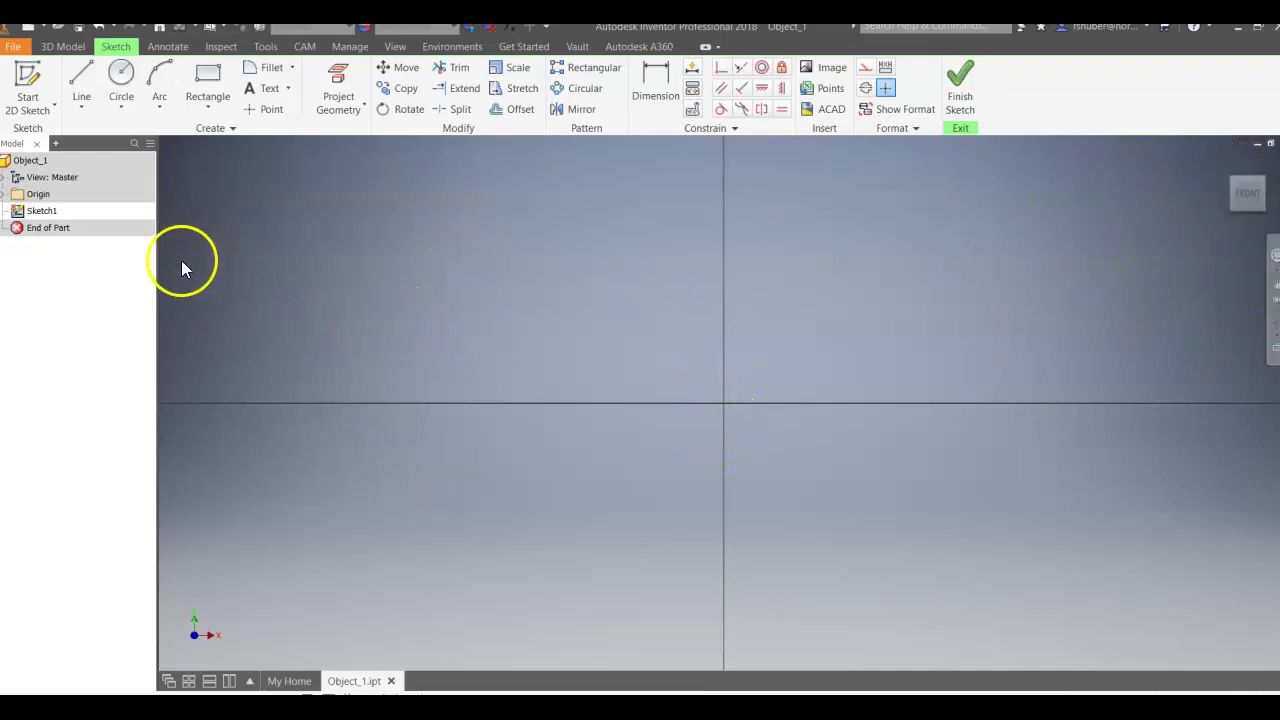
# Step: Sketch the outer sides and stepped upper outline of an inverted-T profile about 1.38 in wide, with a raised central block, around the origin
pyautogui.click(79, 73)
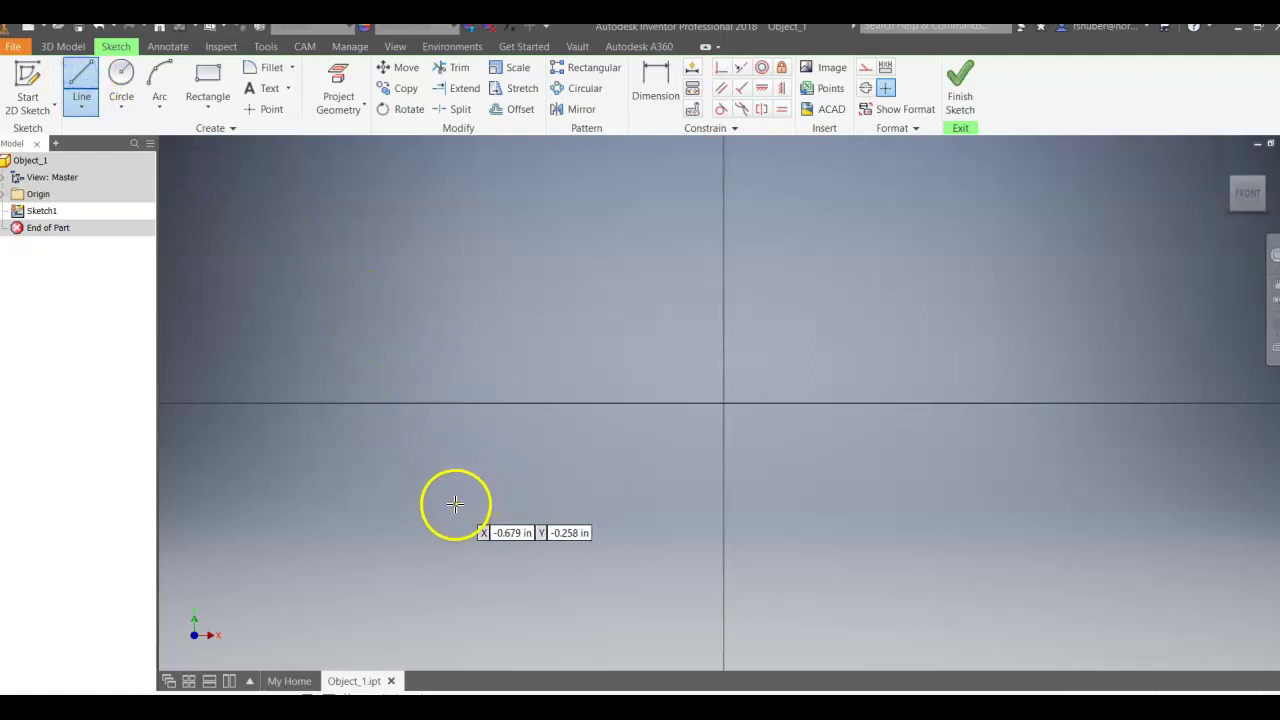
pyautogui.click(453, 503)
pyautogui.click(455, 353)
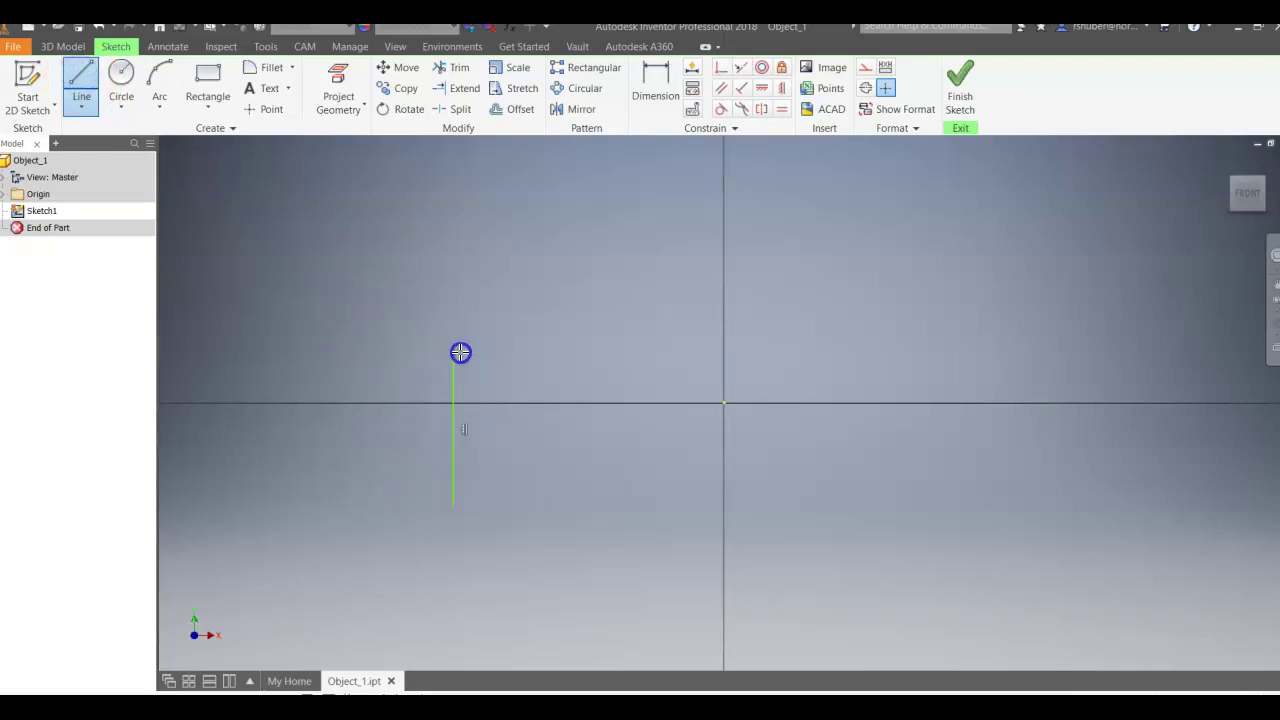
pyautogui.press('Escape')
pyautogui.click(623, 353)
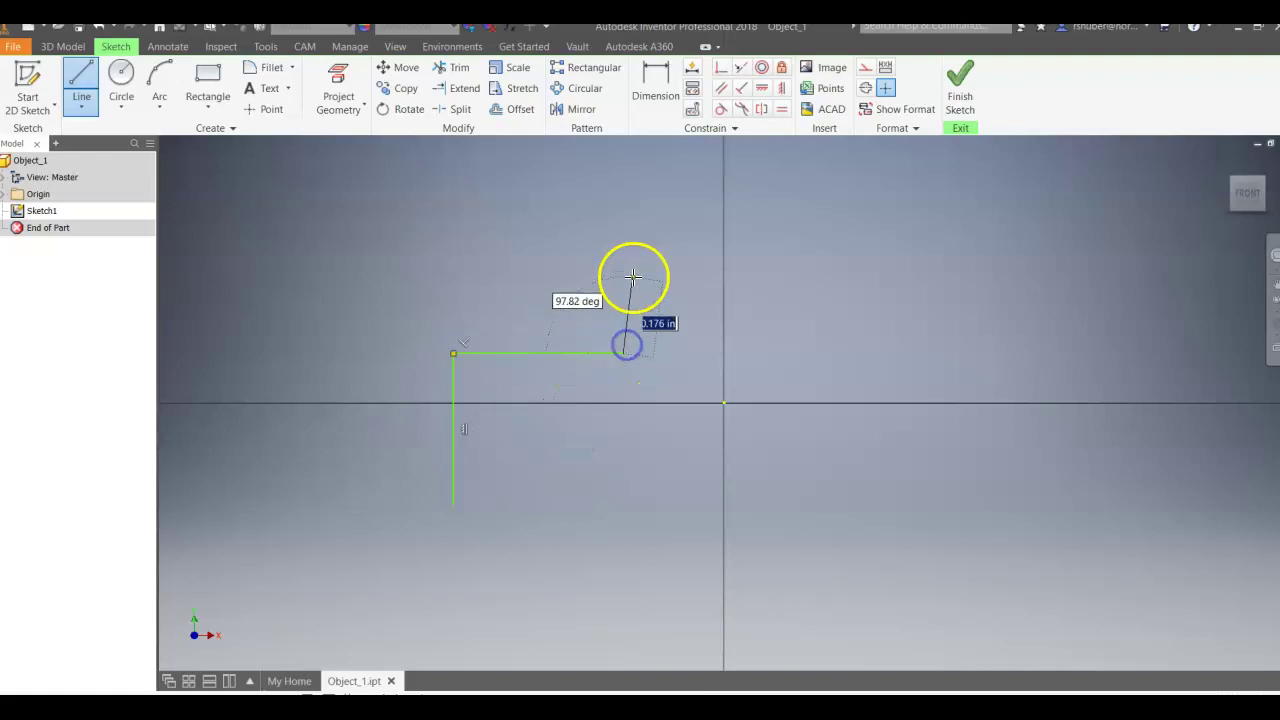
pyautogui.click(621, 243)
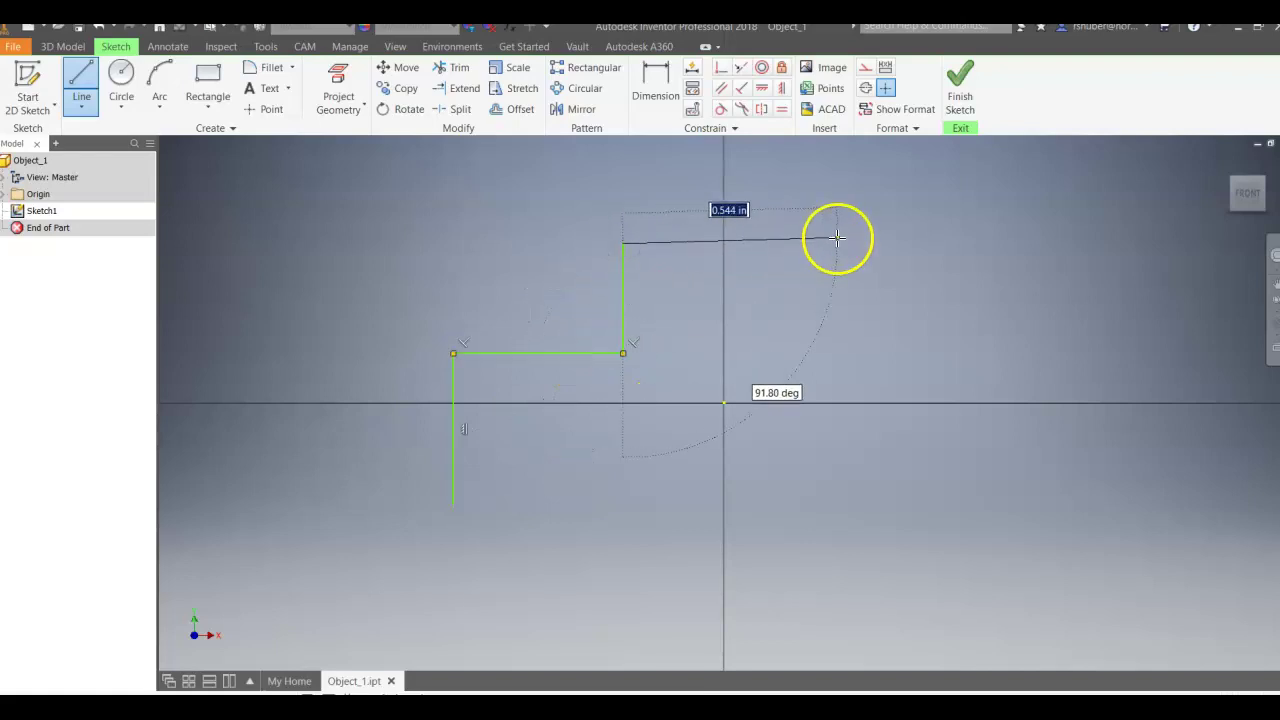
pyautogui.click(855, 243)
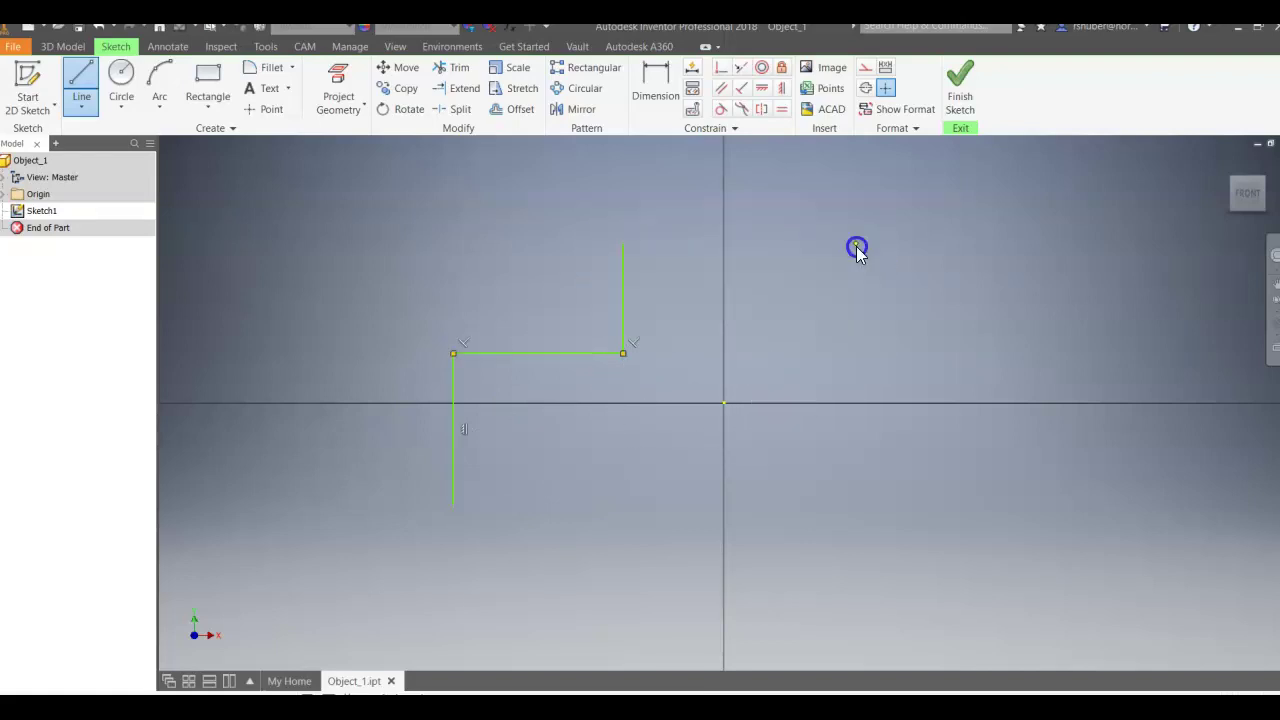
pyautogui.click(855, 353)
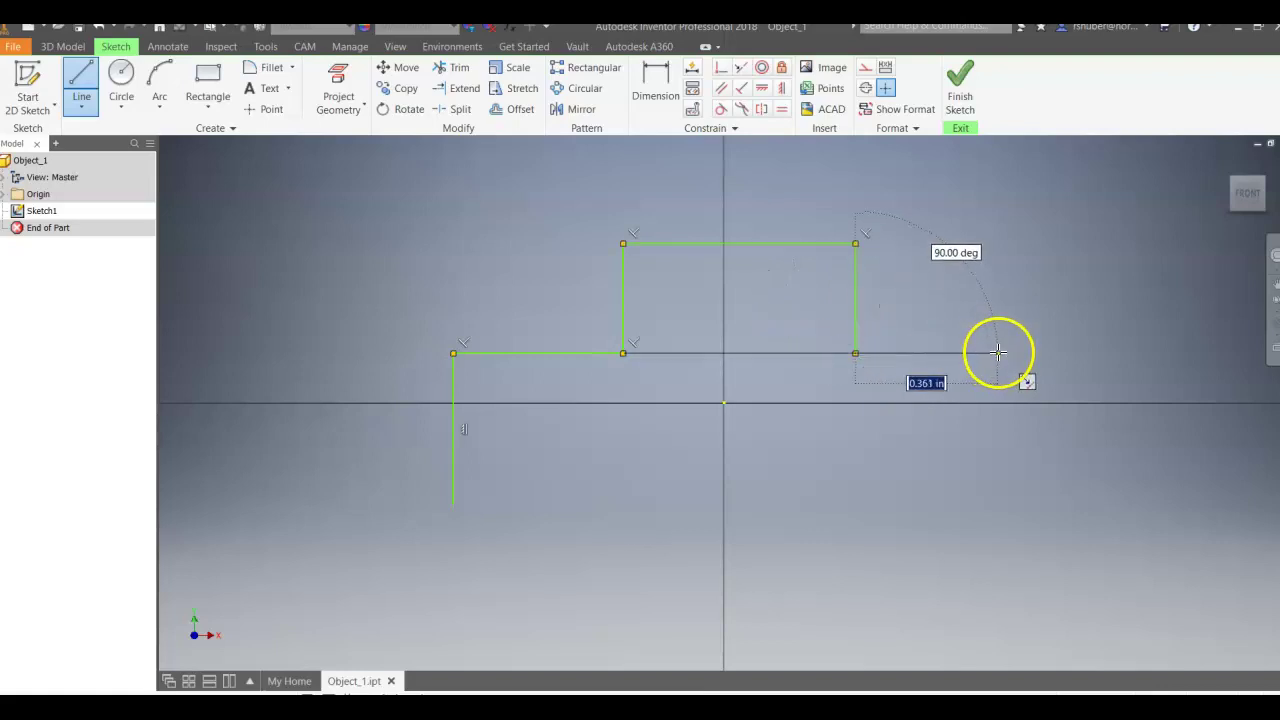
pyautogui.click(997, 353)
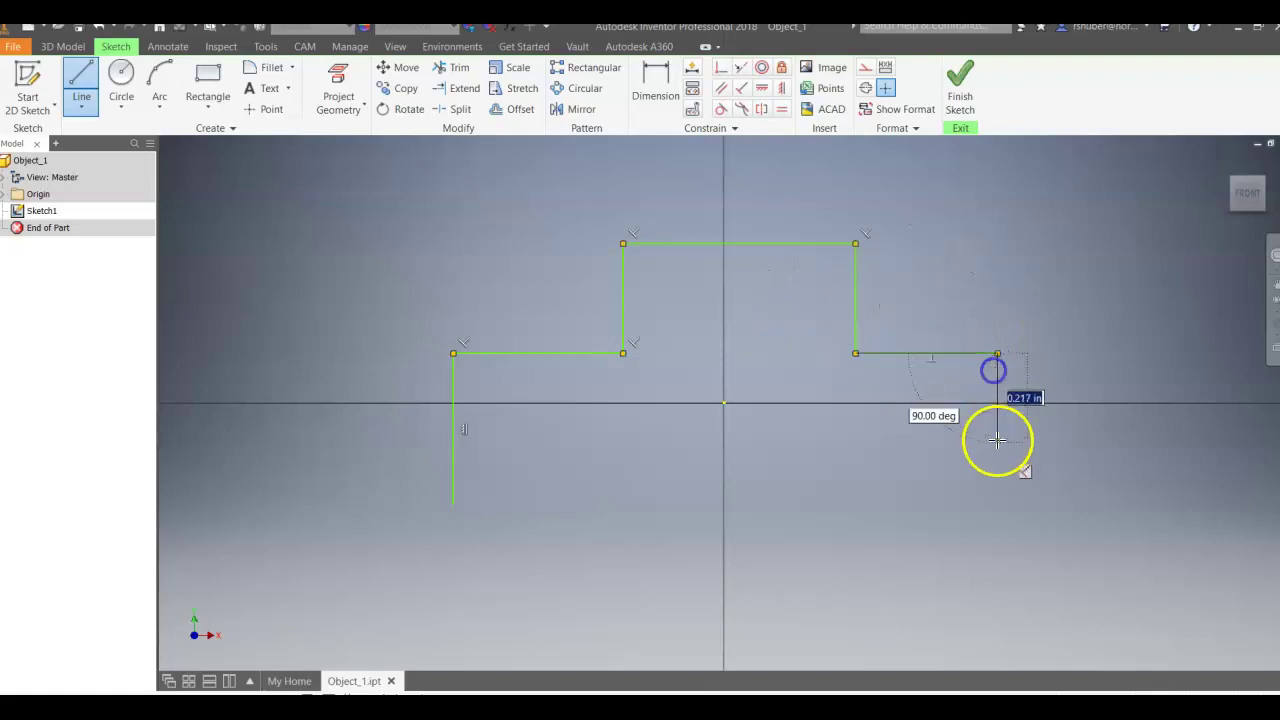
pyautogui.click(997, 505)
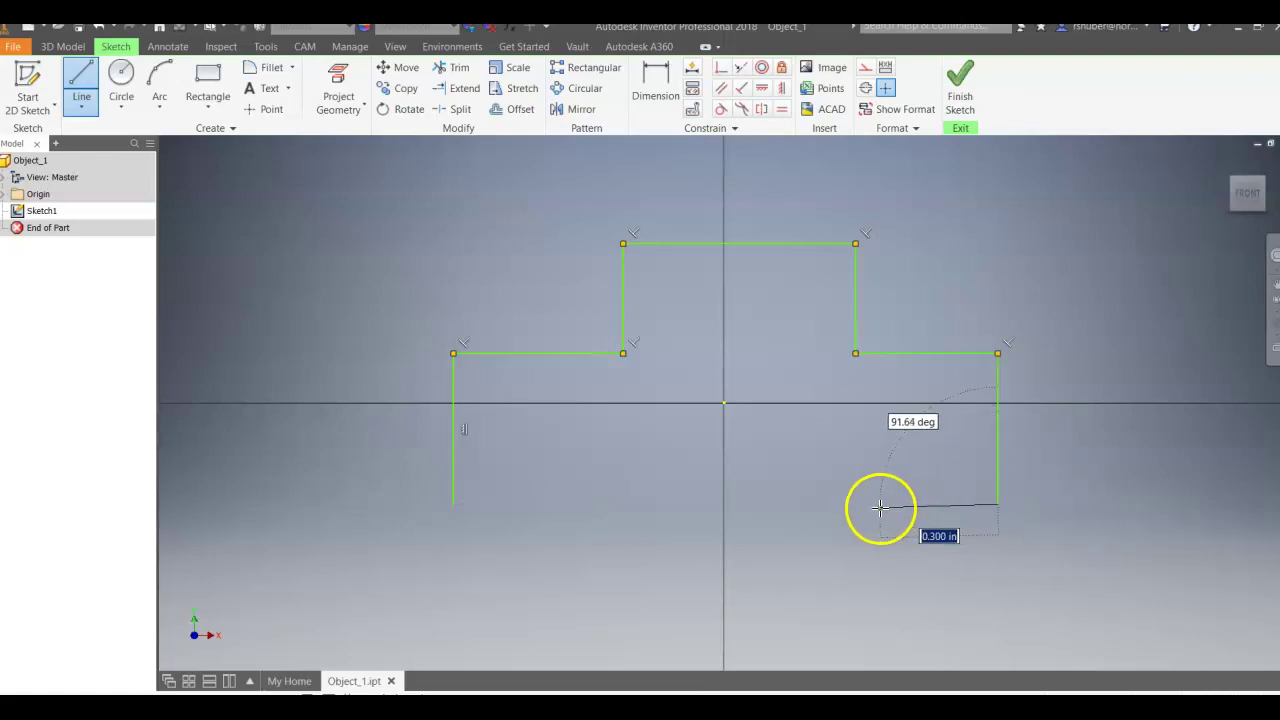
# Step: Close the profile along its lower edge with horizontal and vertical lines, leaving a rectangular notch between two feet
pyautogui.click(801, 503)
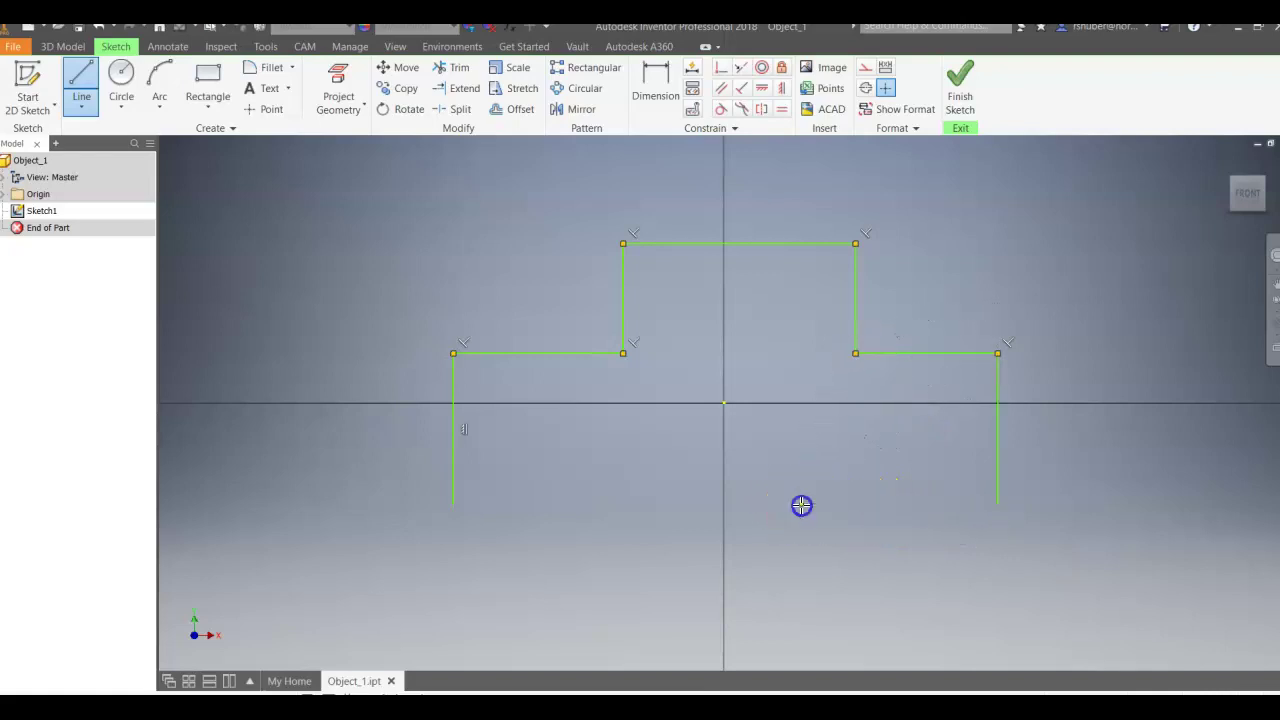
pyautogui.click(801, 447)
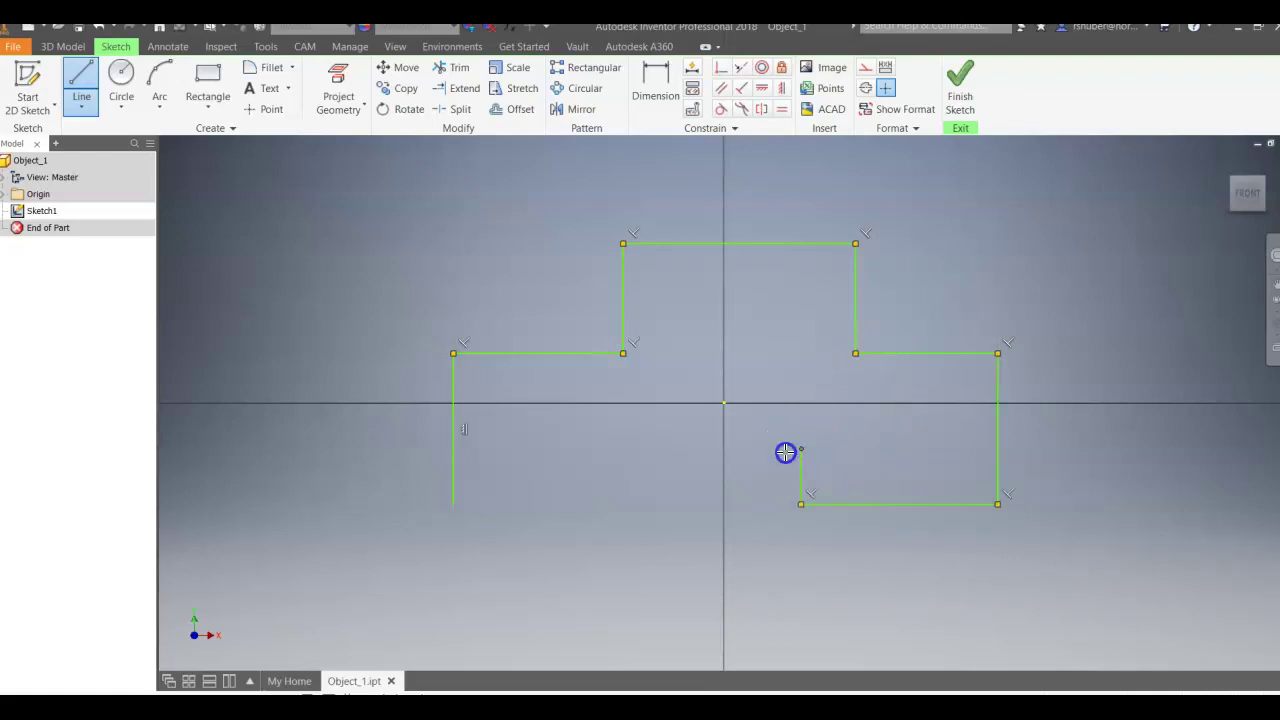
pyautogui.click(604, 447)
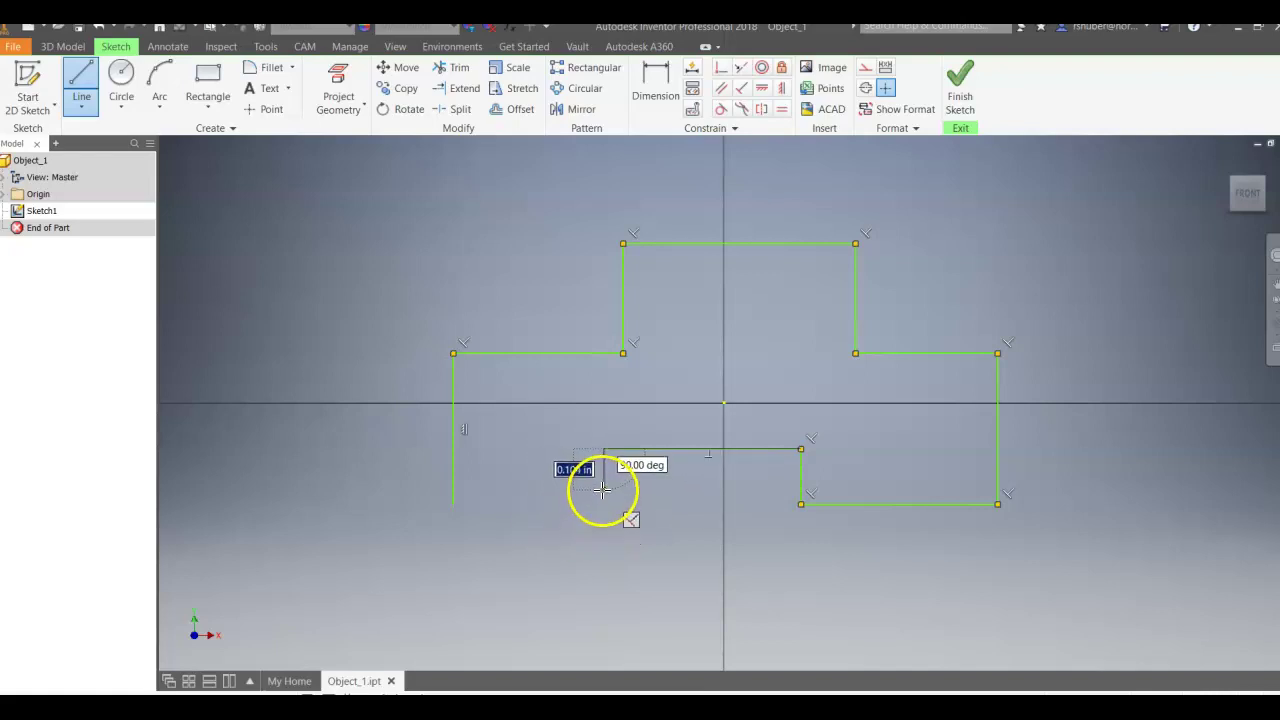
pyautogui.click(604, 504)
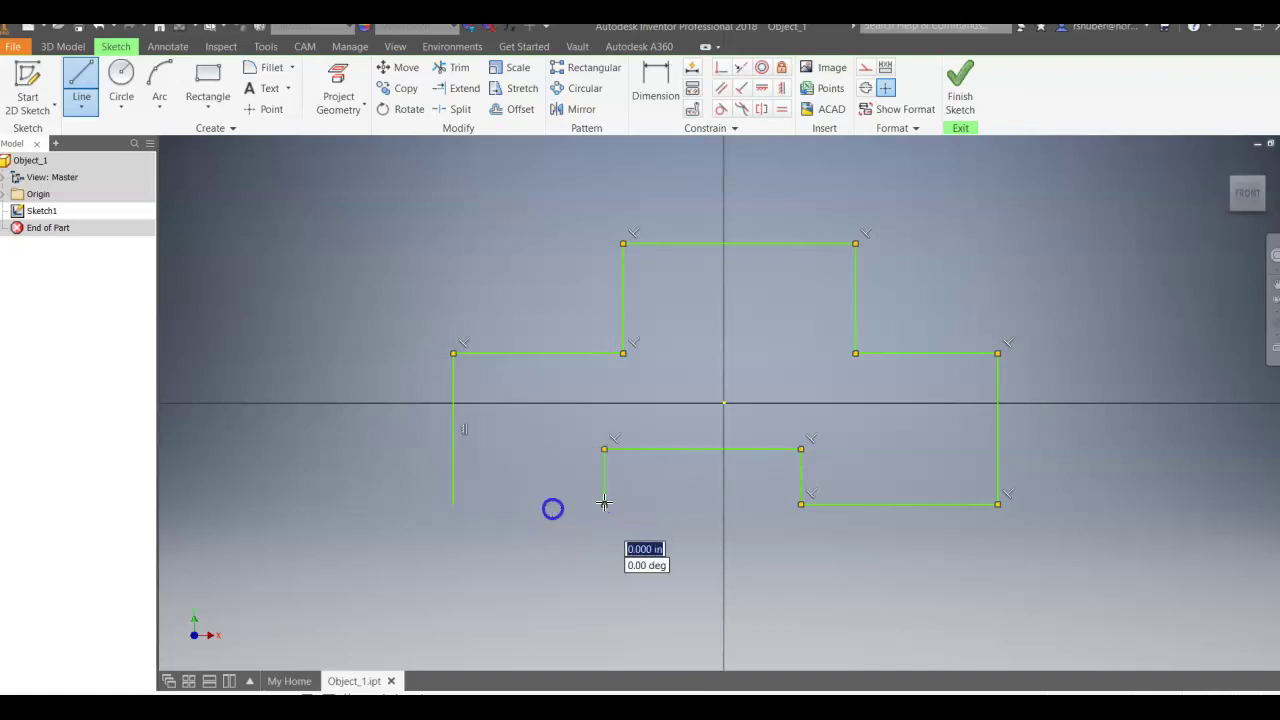
pyautogui.click(454, 505)
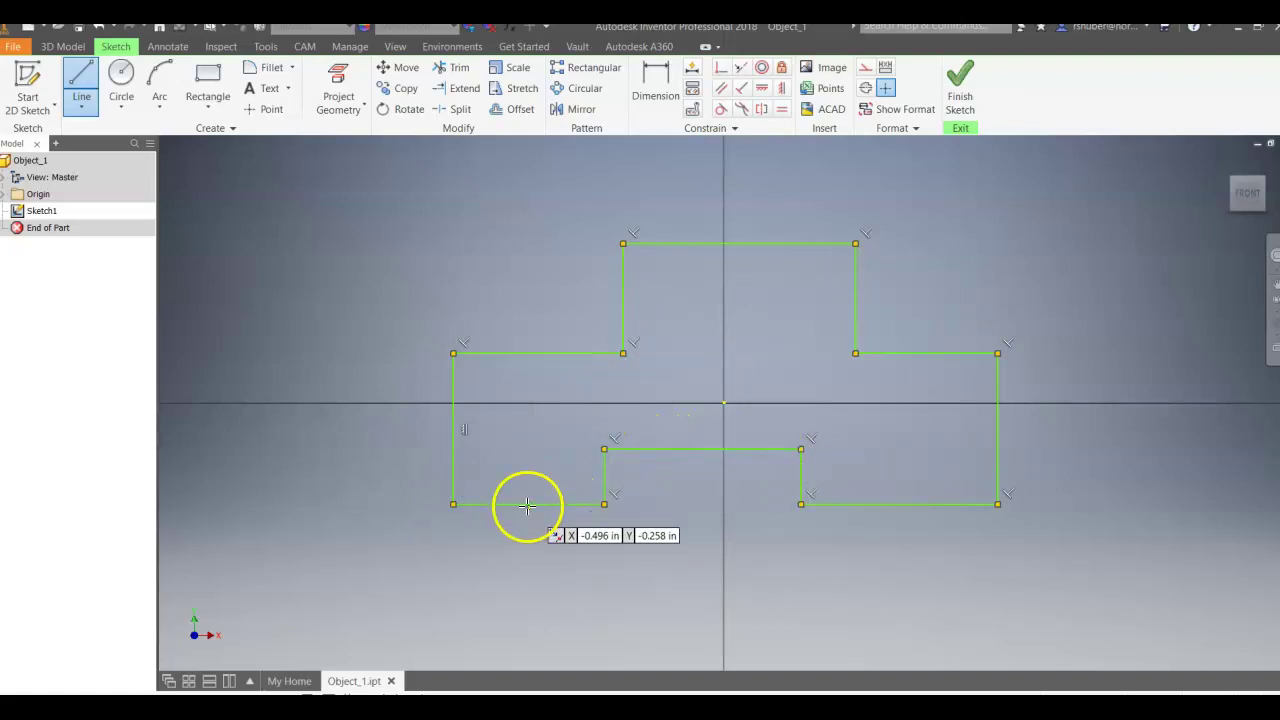
# Step: Dimension the overall width between the profile's two outer vertical edges as 4 in, placed below the profile
pyautogui.click(656, 93)
pyautogui.scroll(3, 698, 368)
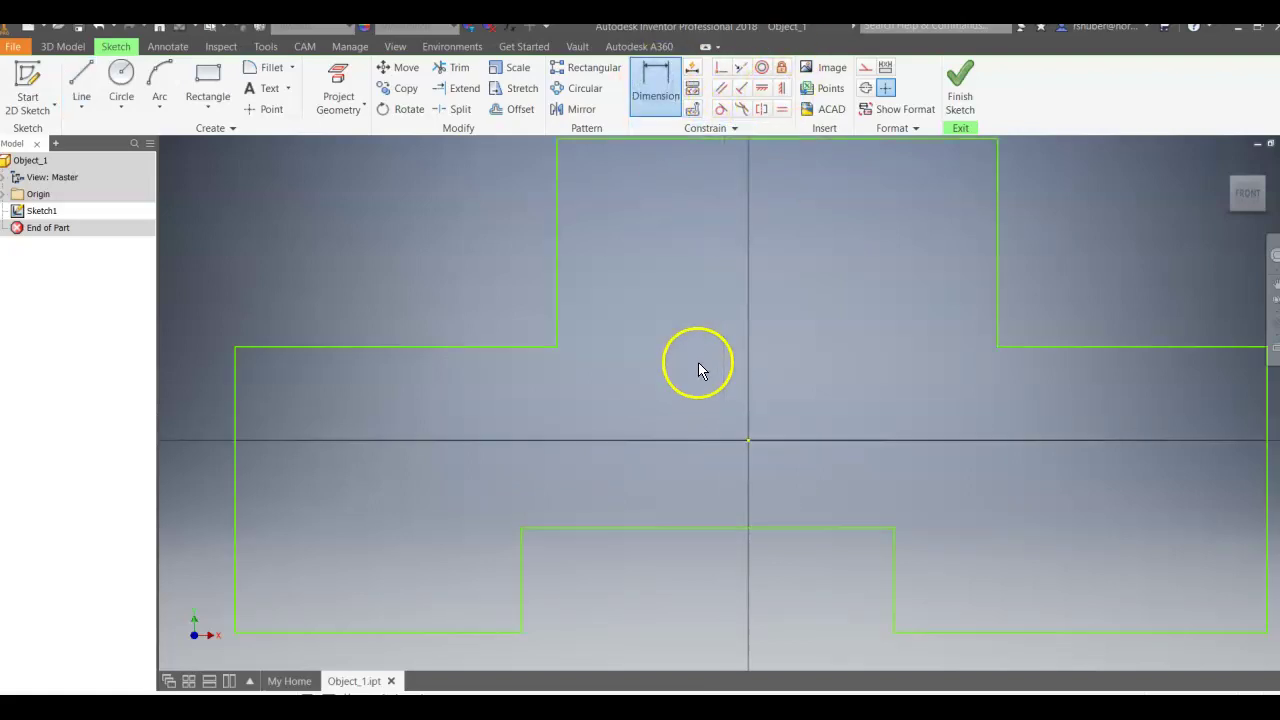
pyautogui.scroll(-5, 700, 363)
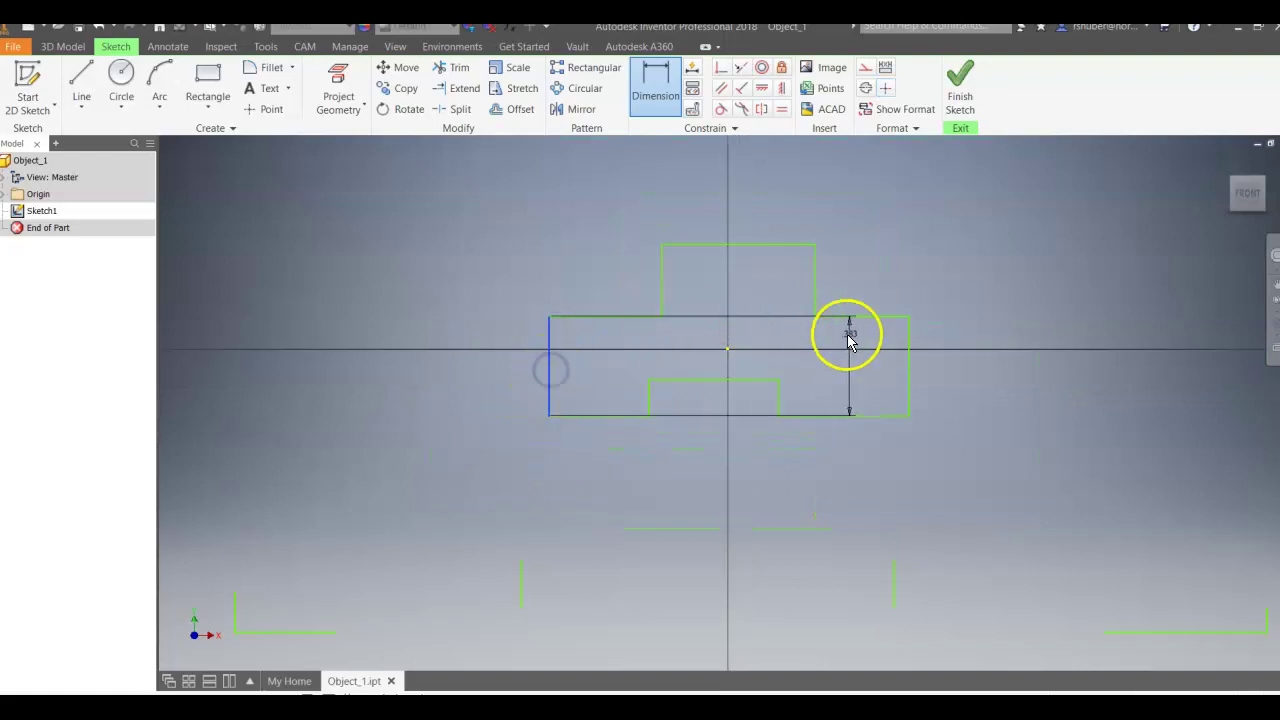
pyautogui.click(910, 375)
pyautogui.click(680, 482)
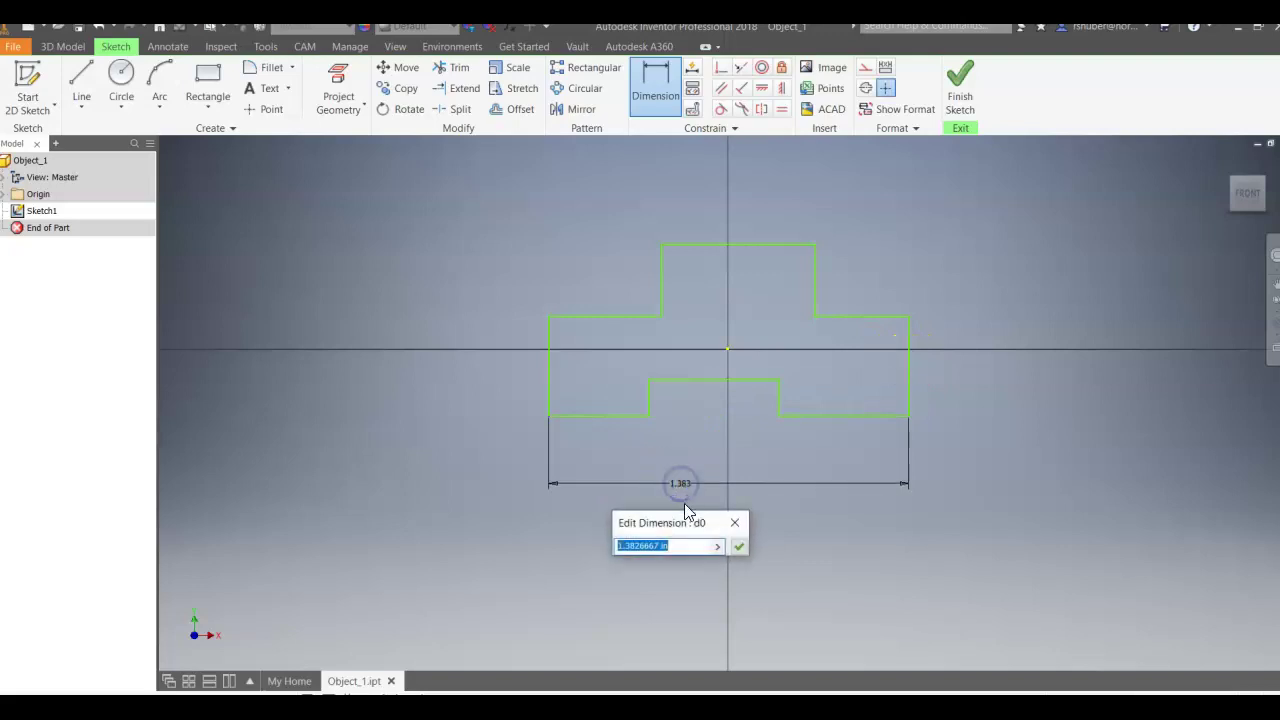
pyautogui.write('4')
pyautogui.press('Return')
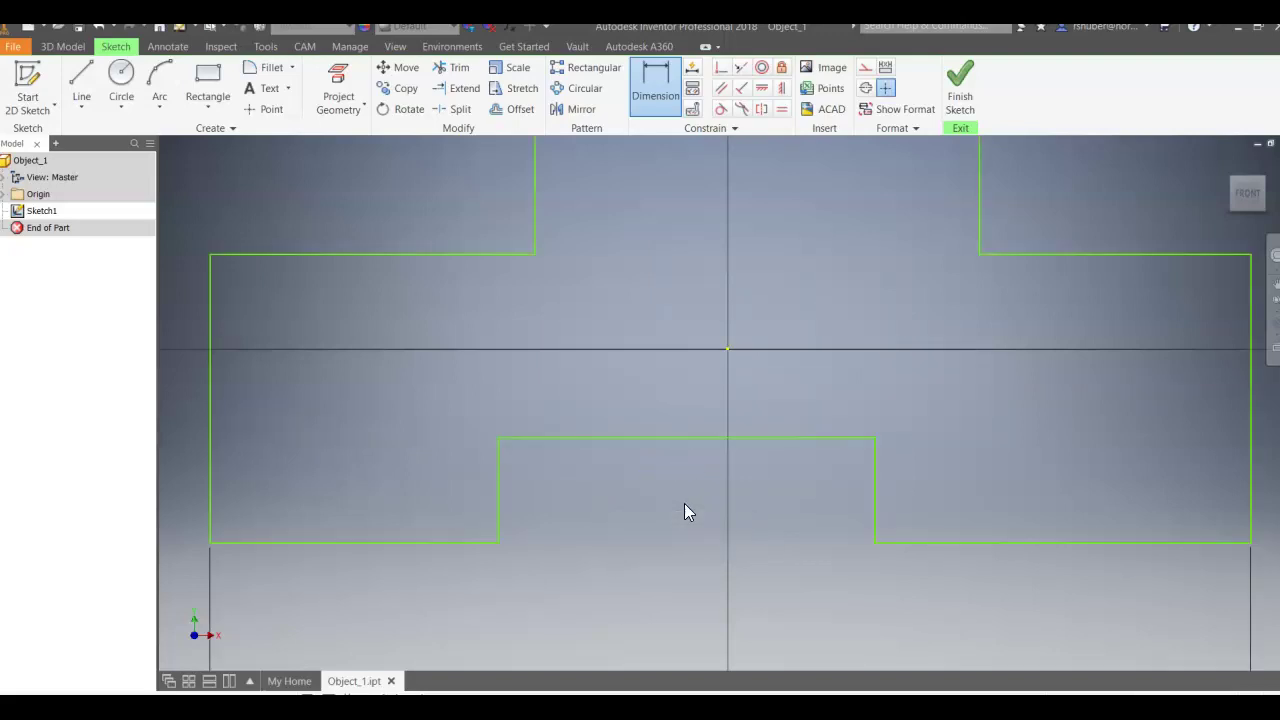
# Step: Dimension the overall height from the lower left edge to the upper edge of the raised block as 2.5 in
pyautogui.scroll(5, 709, 434)
pyautogui.scroll(-5, 712, 430)
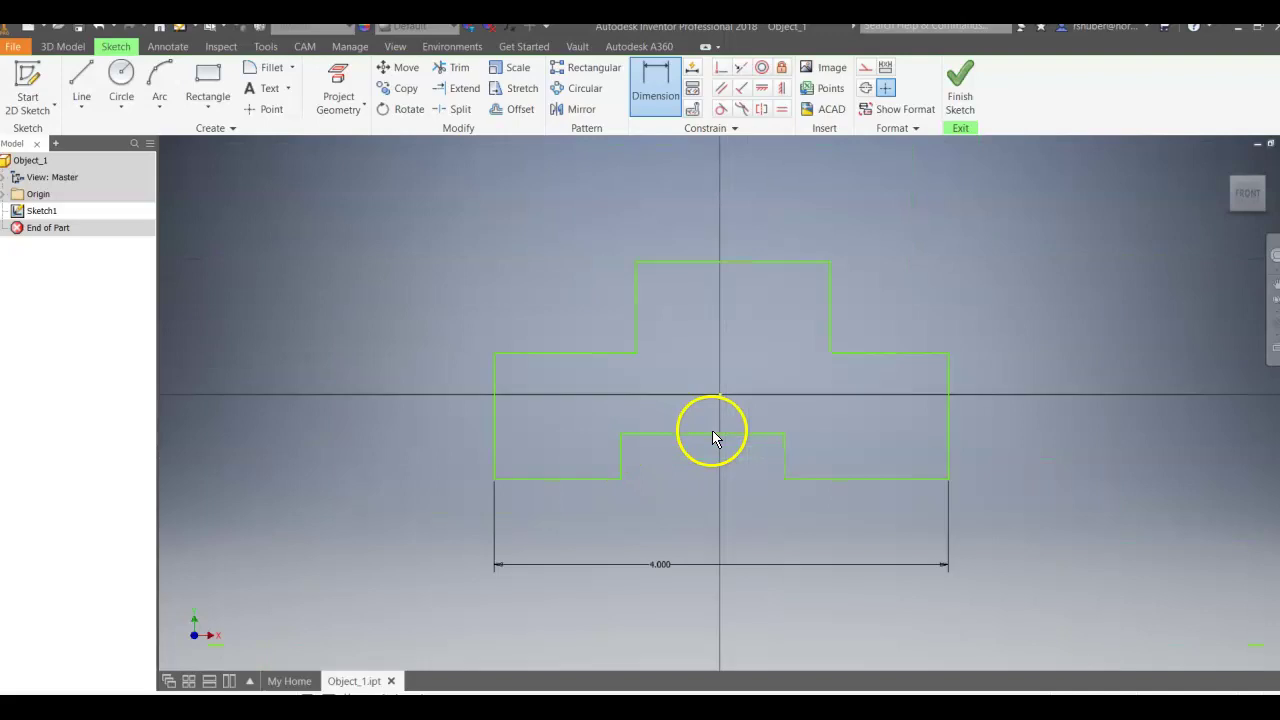
pyautogui.moveTo(723, 429); pyautogui.dragTo(797, 414, button='middle')
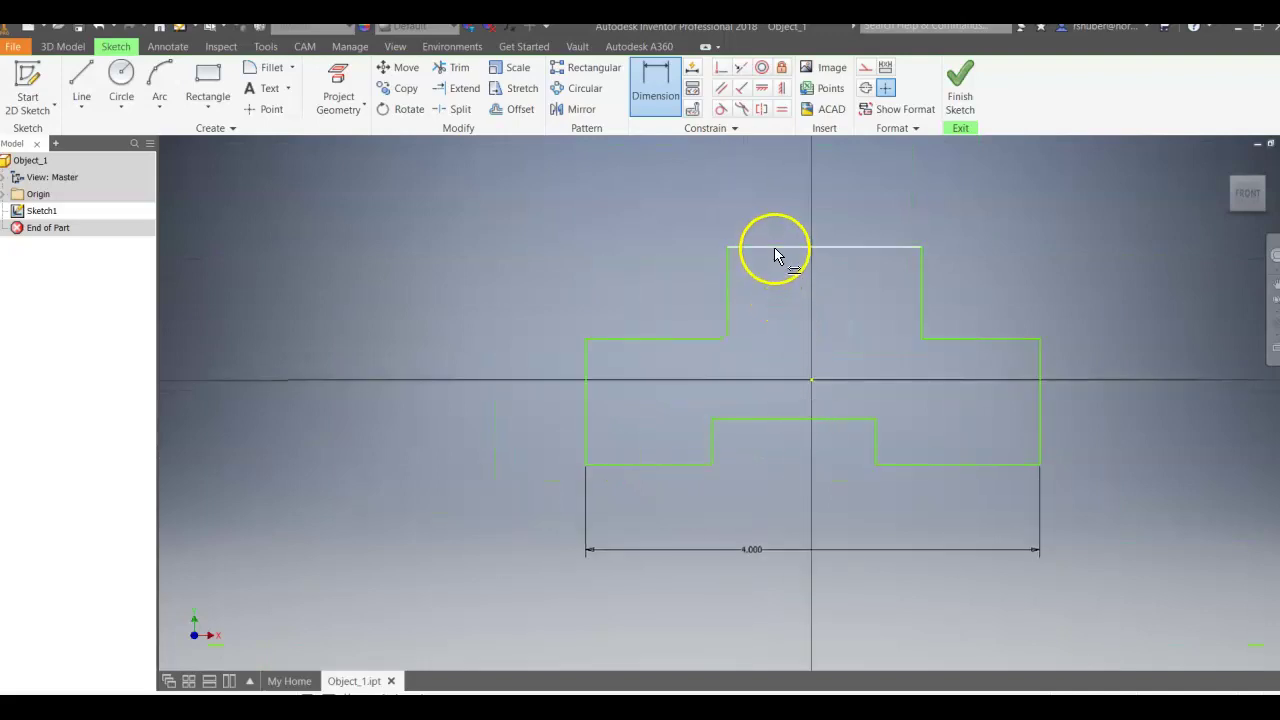
pyautogui.click(775, 250)
pyautogui.click(627, 466)
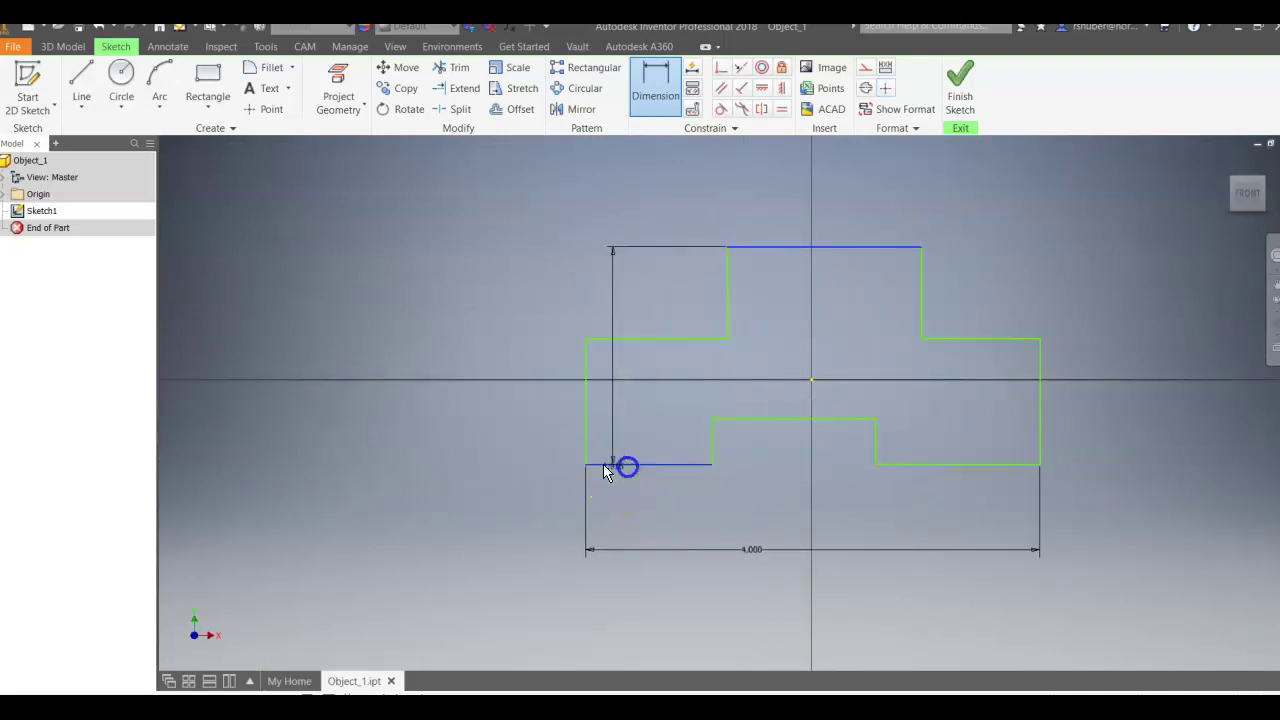
pyautogui.click(436, 349)
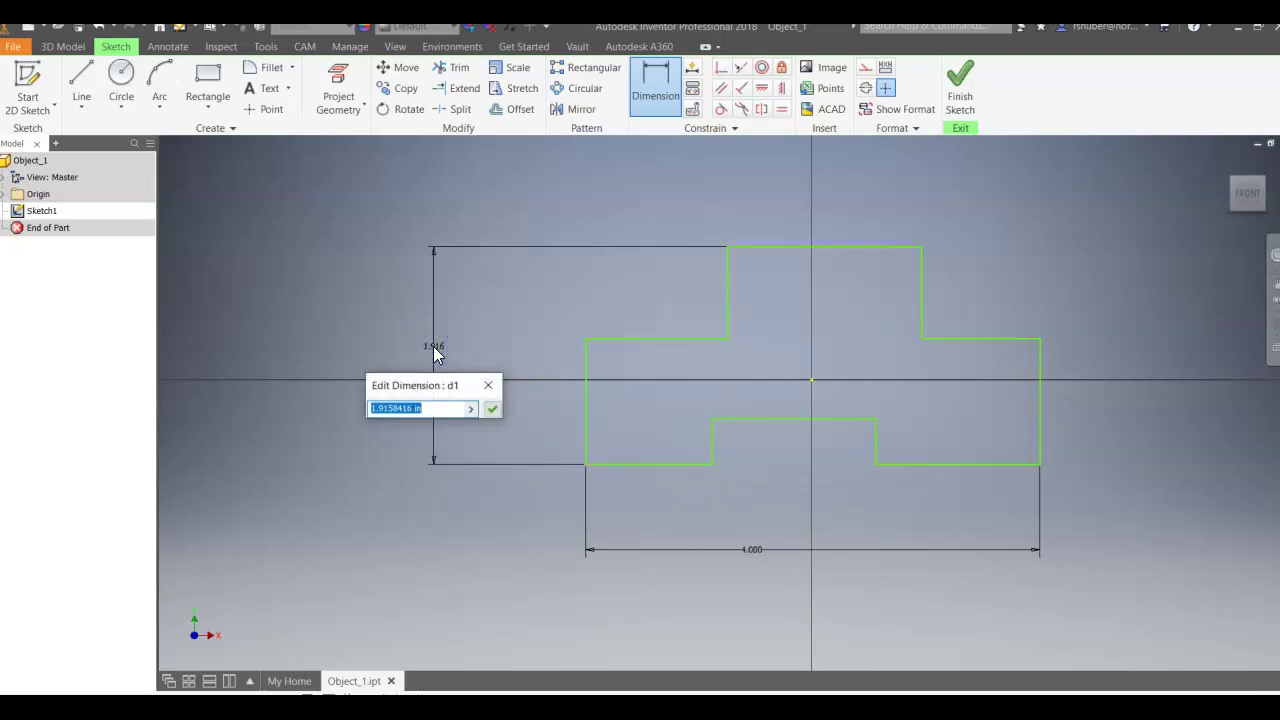
pyautogui.press('Return')
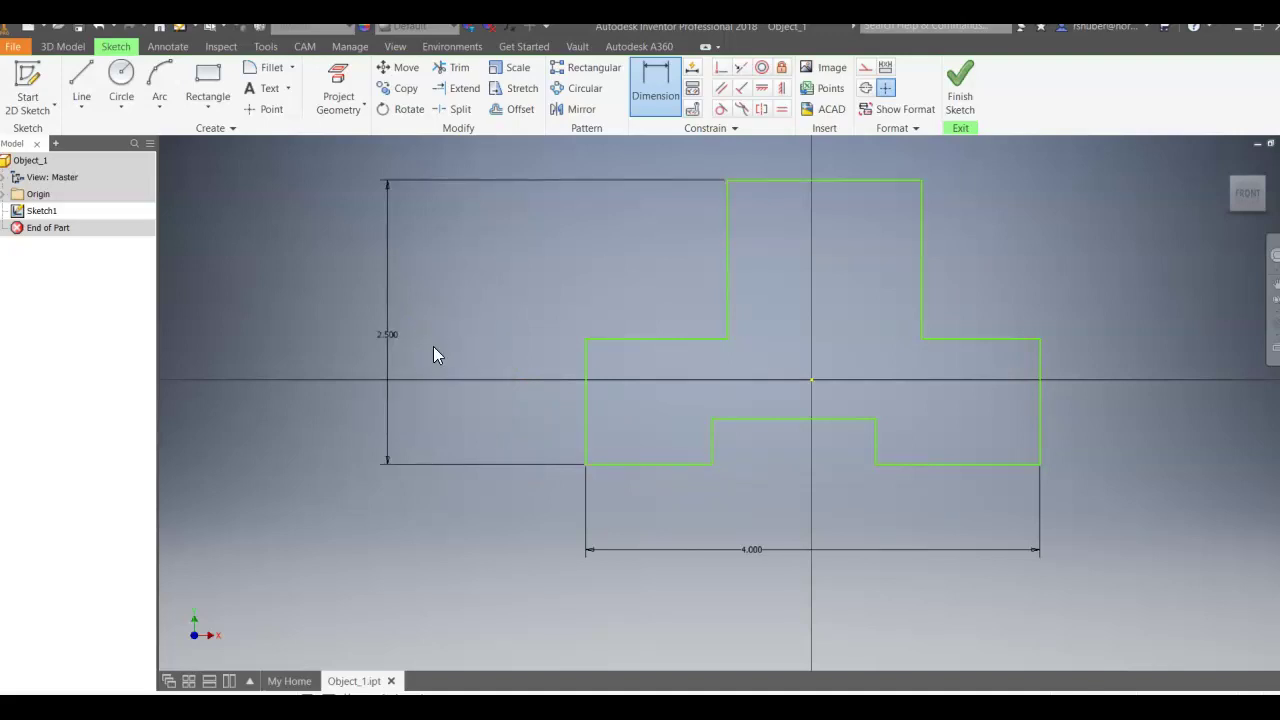
# Step: Dimension the width of the left foot, from the outer edge to the notch, as 0.5 in
pyautogui.moveTo(654, 349)
pyautogui.mouseDown(button='middle')
pyautogui.moveTo(628, 347)
pyautogui.moveTo(630, 381)
pyautogui.moveTo(586, 400)
pyautogui.mouseUp(button='middle')
pyautogui.moveTo(640, 360); pyautogui.dragTo(664, 386, button='middle')
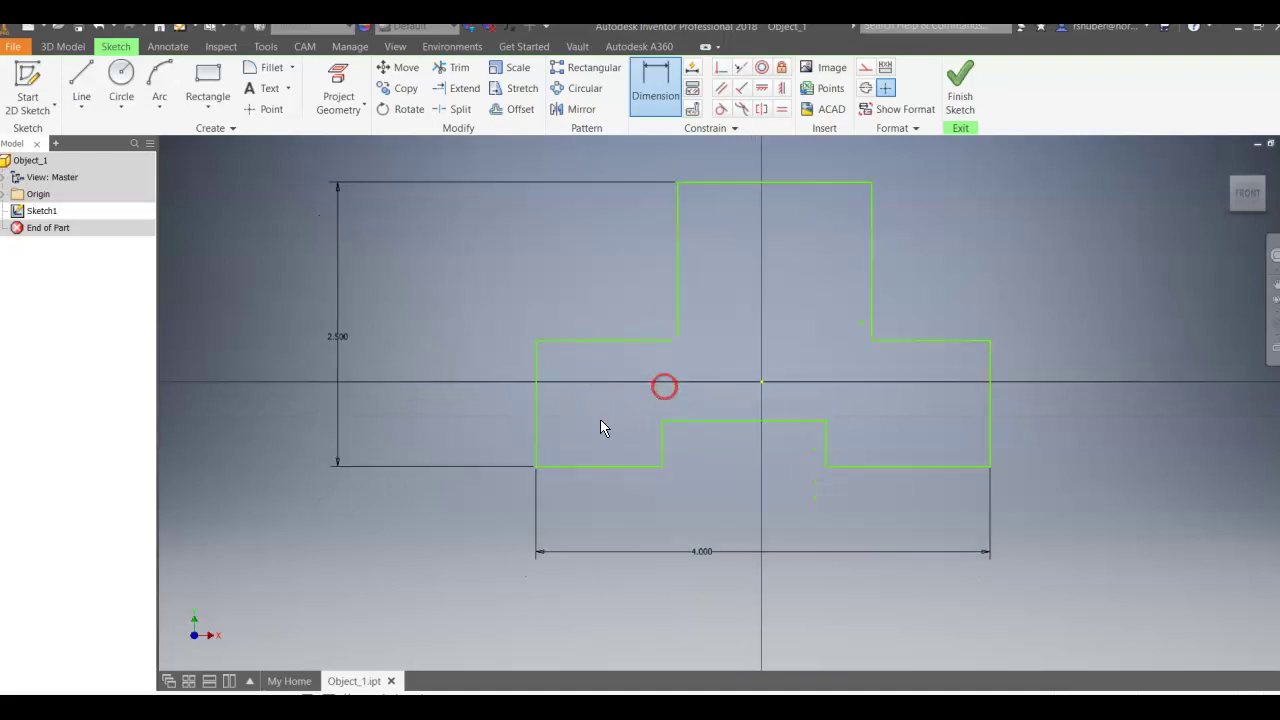
pyautogui.click(536, 440)
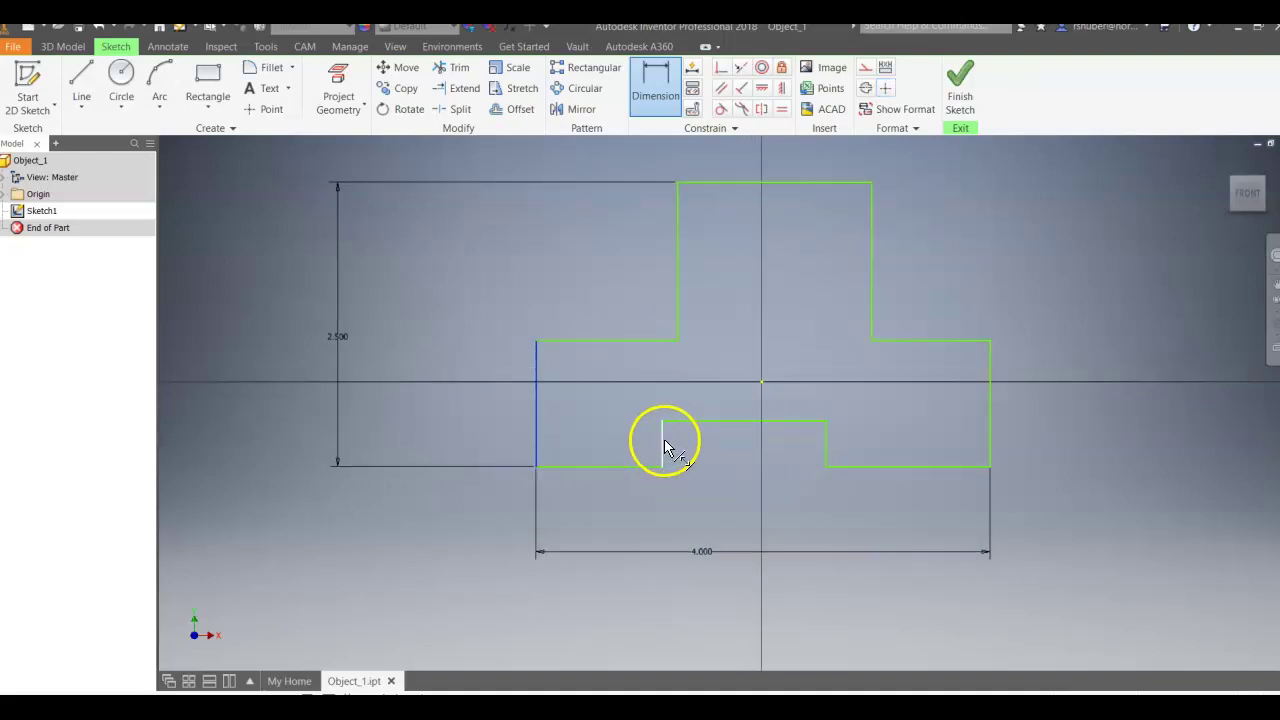
pyautogui.click(663, 441)
pyautogui.click(592, 507)
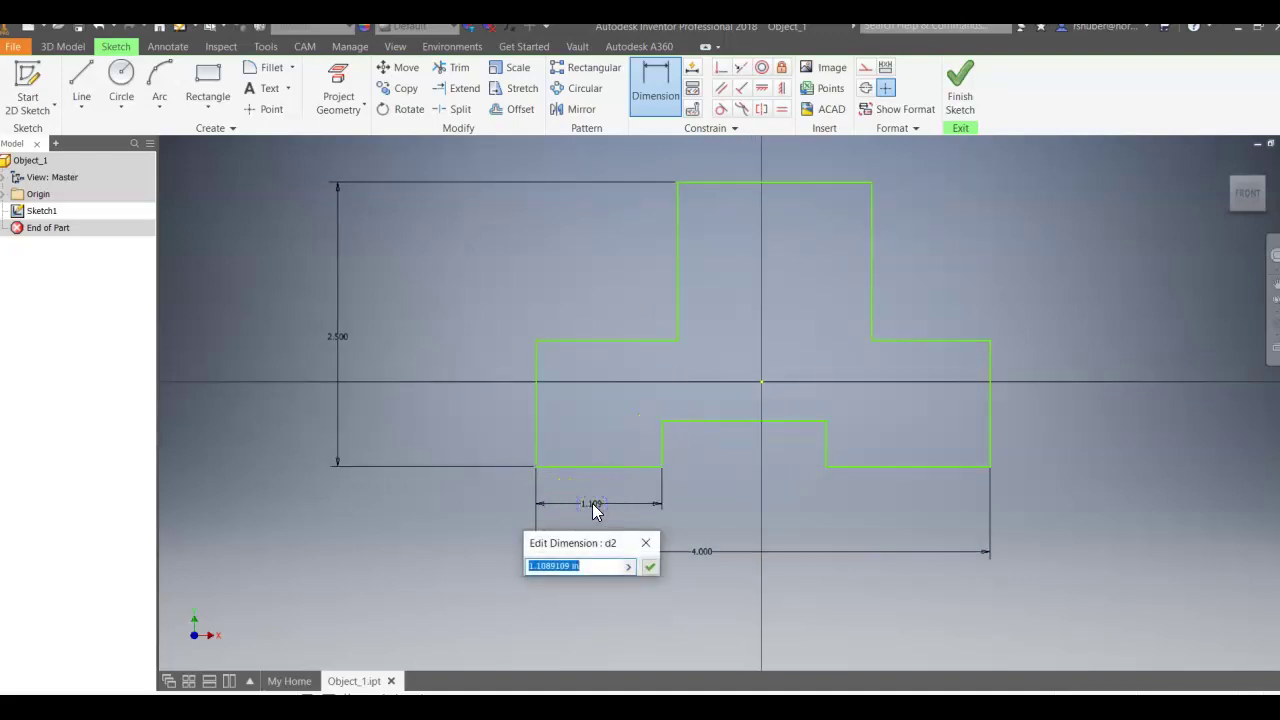
pyautogui.click(650, 566)
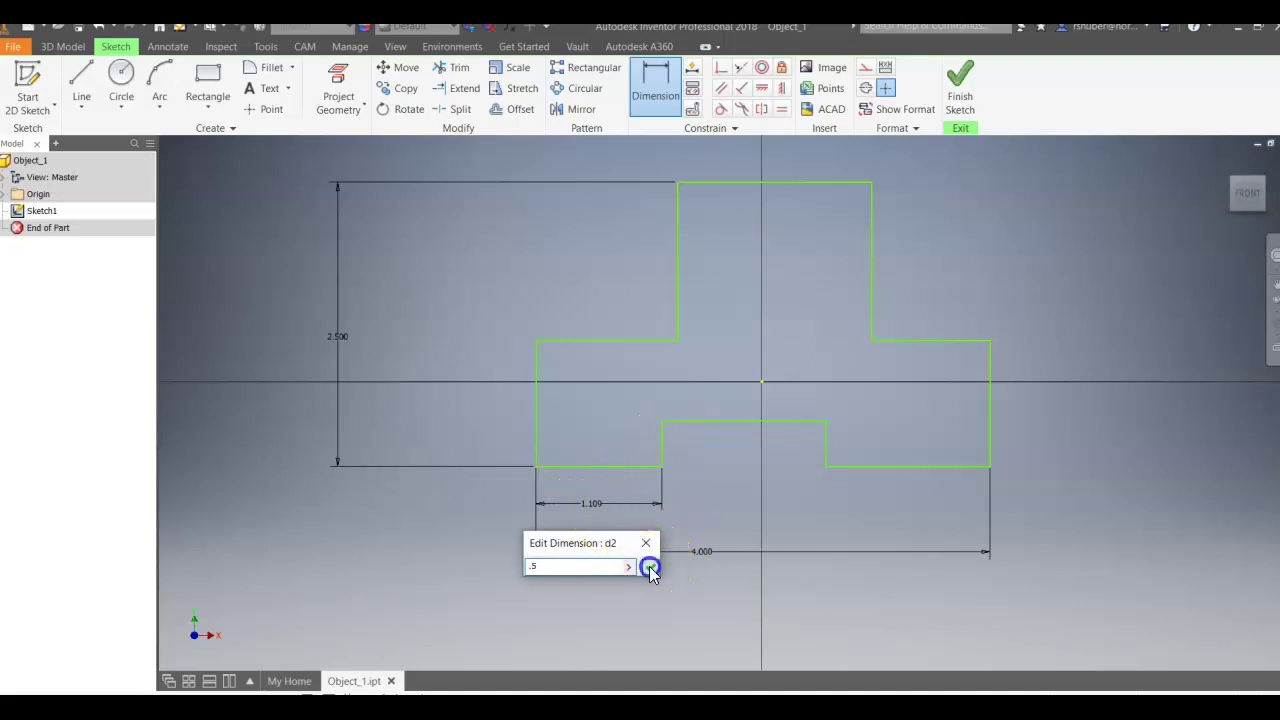
# Step: Dimension the width of the right foot, from the notch to the outer edge, as 0.5 in
pyautogui.click(828, 449)
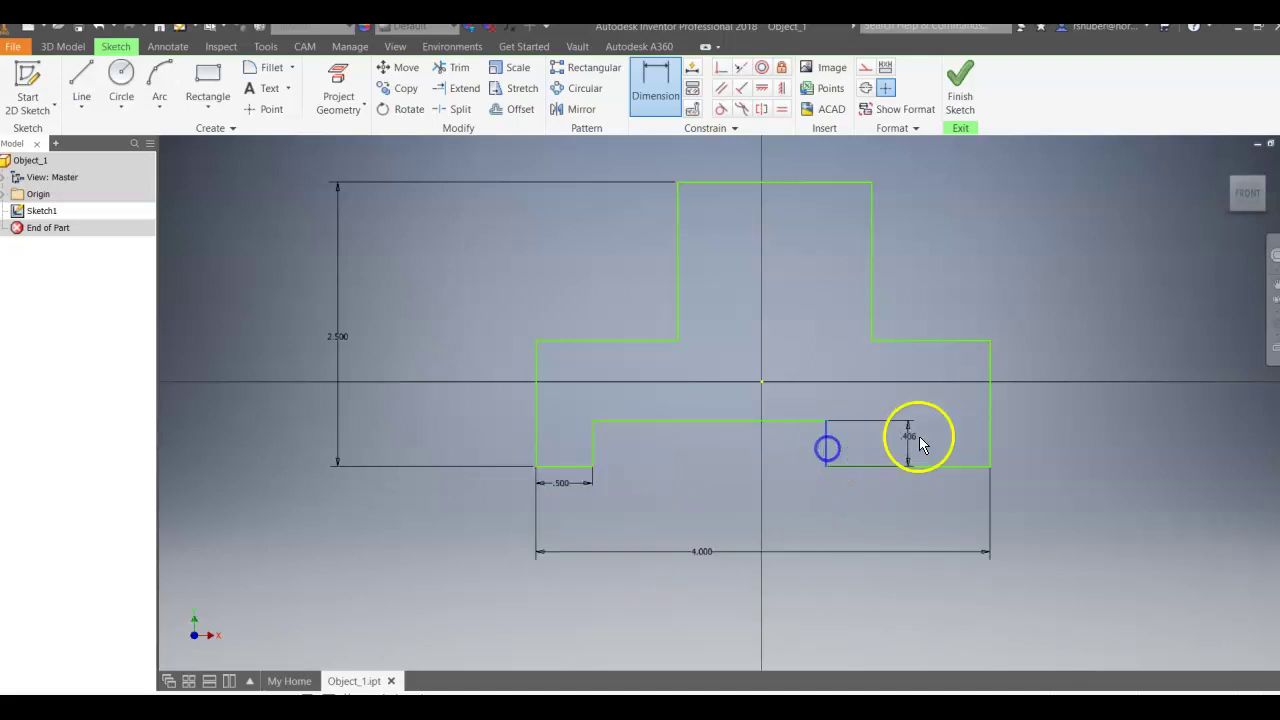
pyautogui.click(986, 432)
pyautogui.click(897, 490)
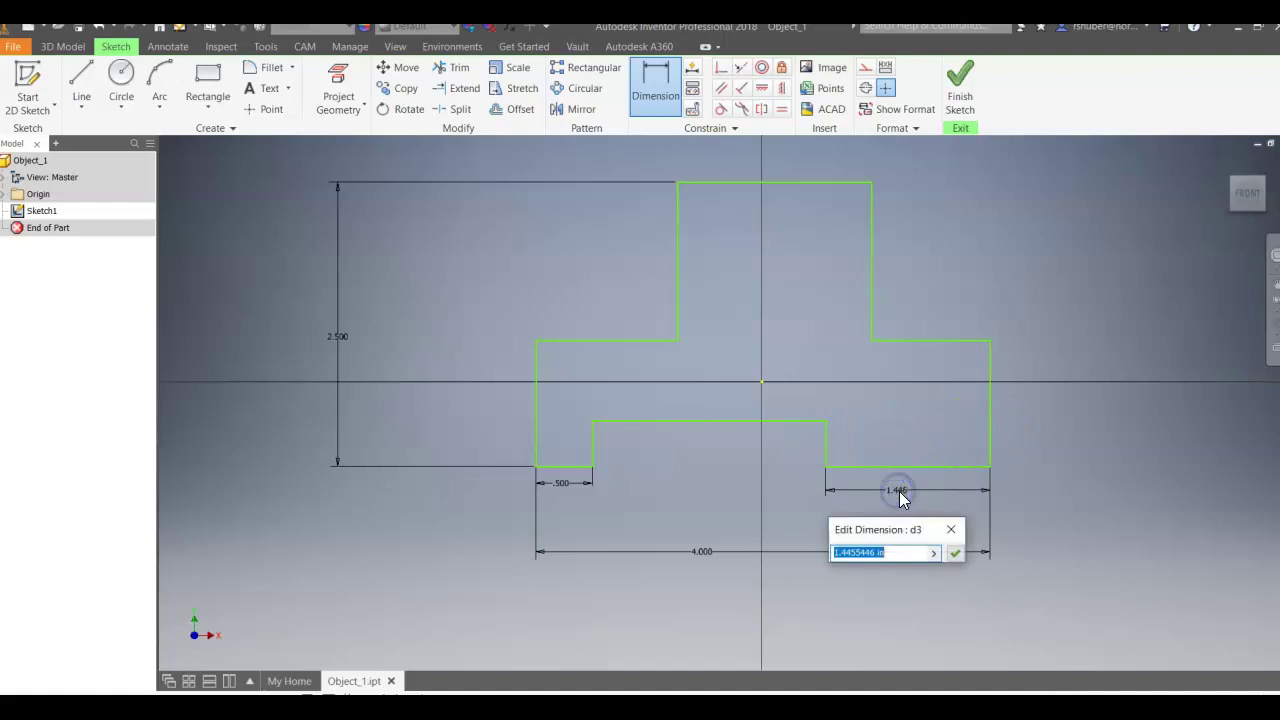
pyautogui.click(866, 496)
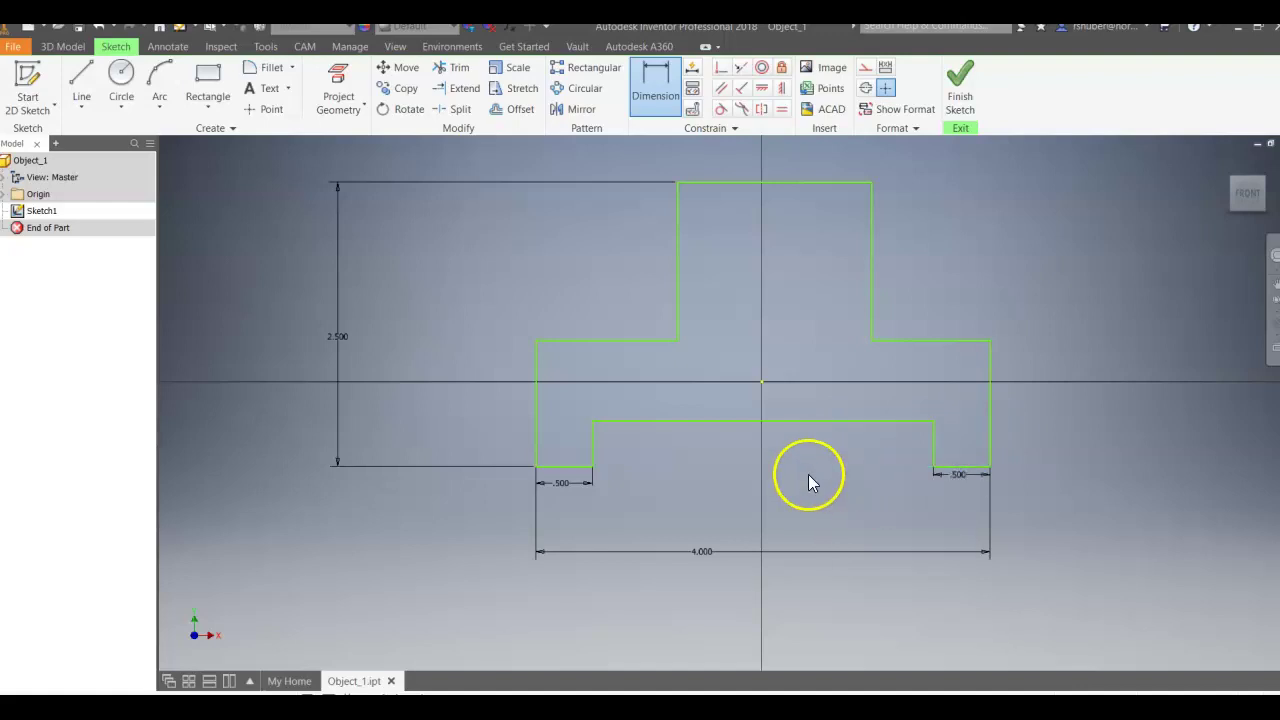
# Step: Dimension the notch depth, from its upper edge to the underside of the right foot, as 0.5 in
pyautogui.click(872, 424)
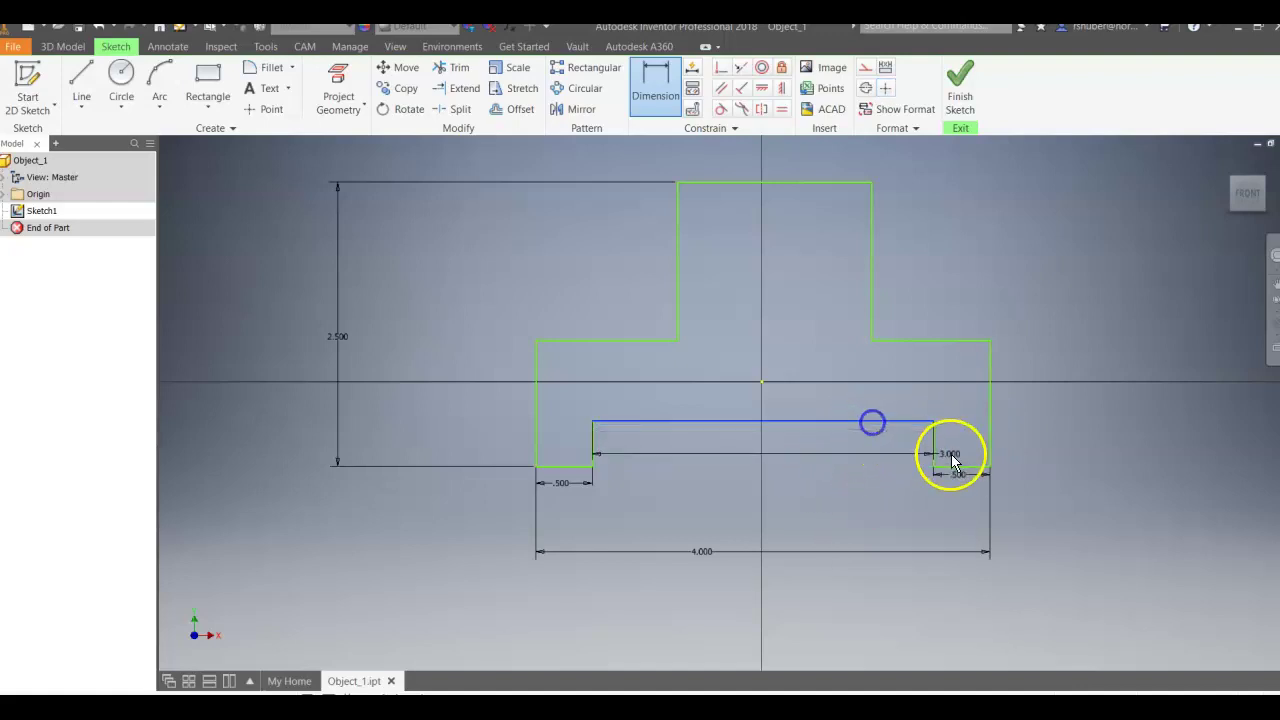
pyautogui.click(952, 465)
pyautogui.click(861, 456)
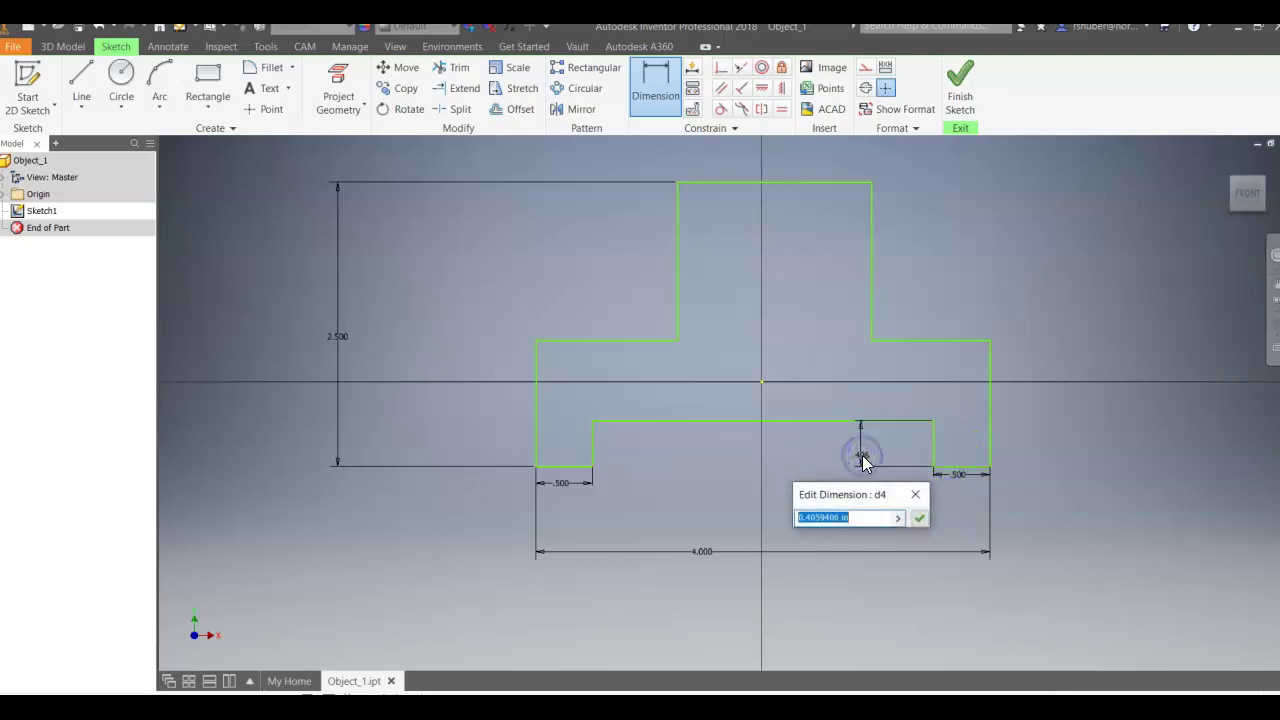
pyautogui.write('.5')
pyautogui.press('Return')
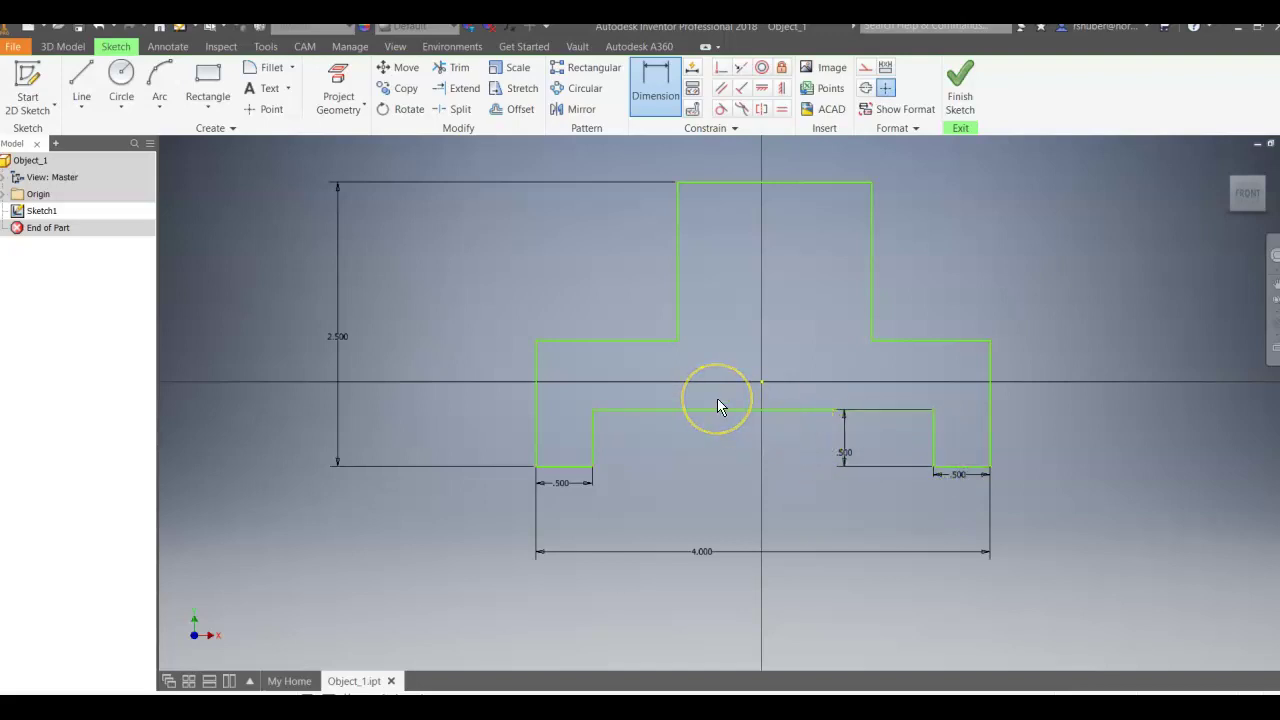
# Step: Dimension the vertical distance from the raised block's upper edge to the left shoulder as 1 in
pyautogui.click(724, 184)
pyautogui.click(570, 341)
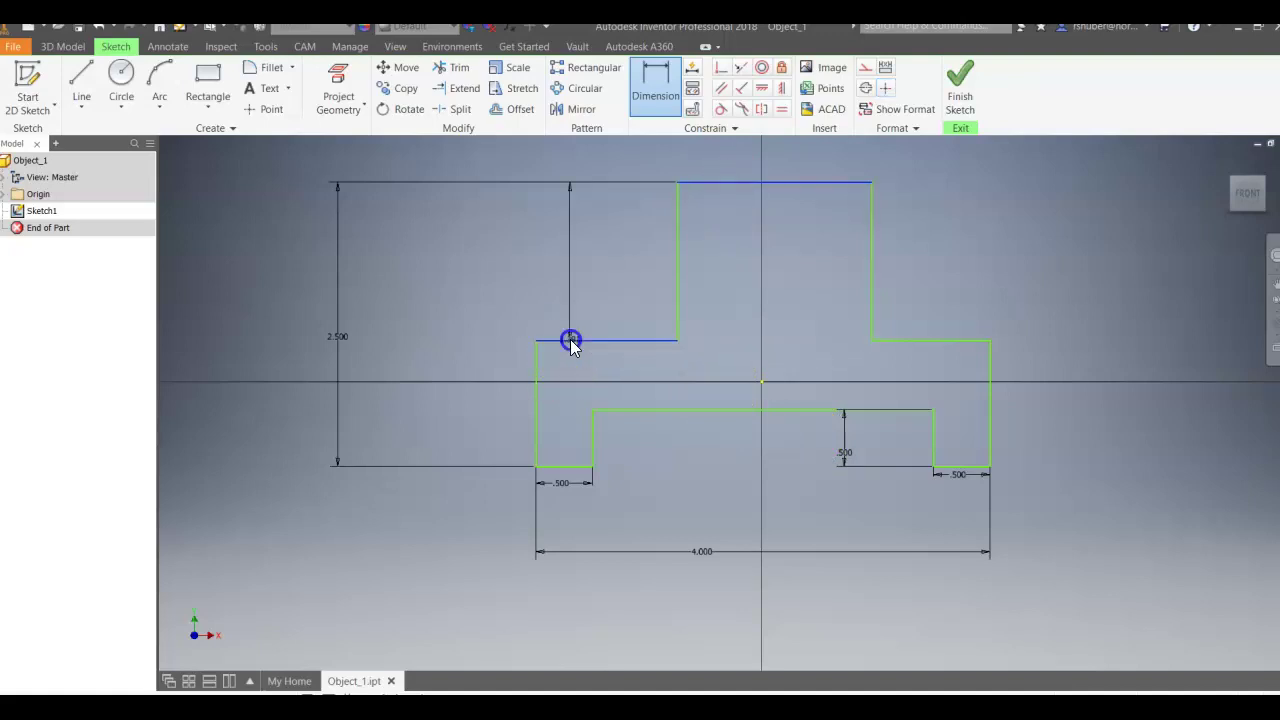
pyautogui.click(455, 275)
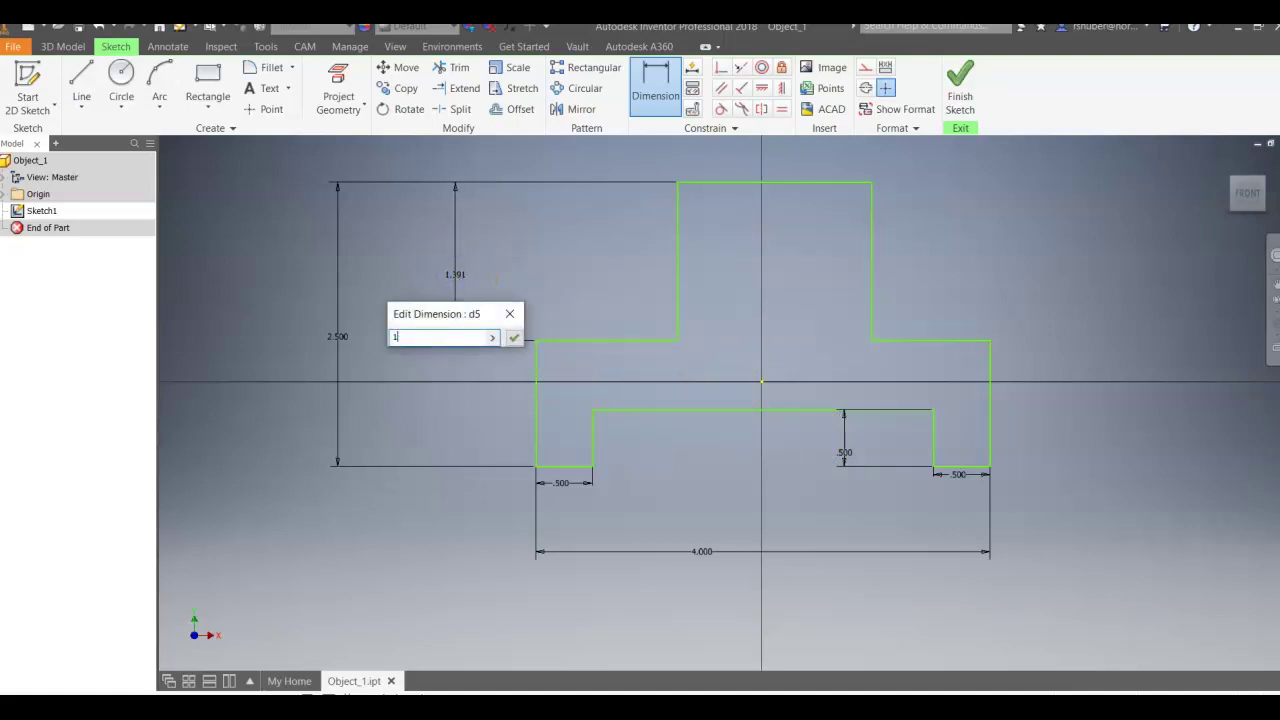
pyautogui.press('Return')
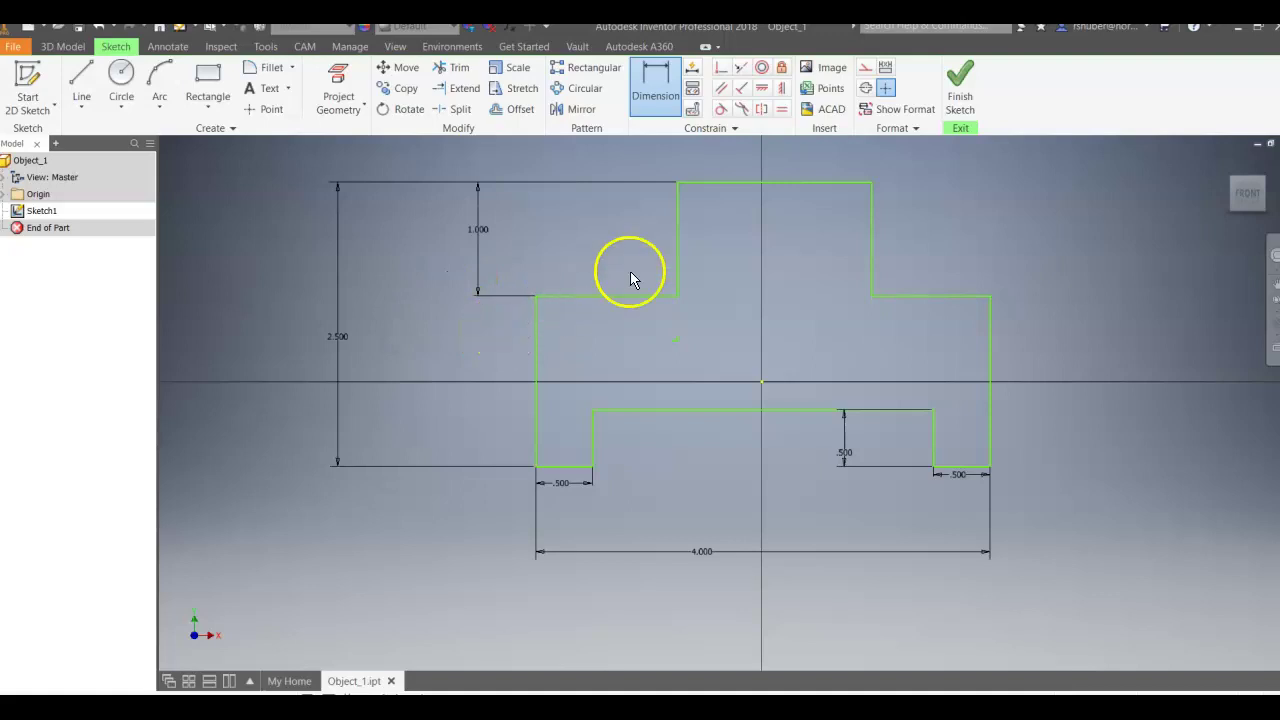
pyautogui.moveTo(757, 228); pyautogui.dragTo(731, 303, button='middle')
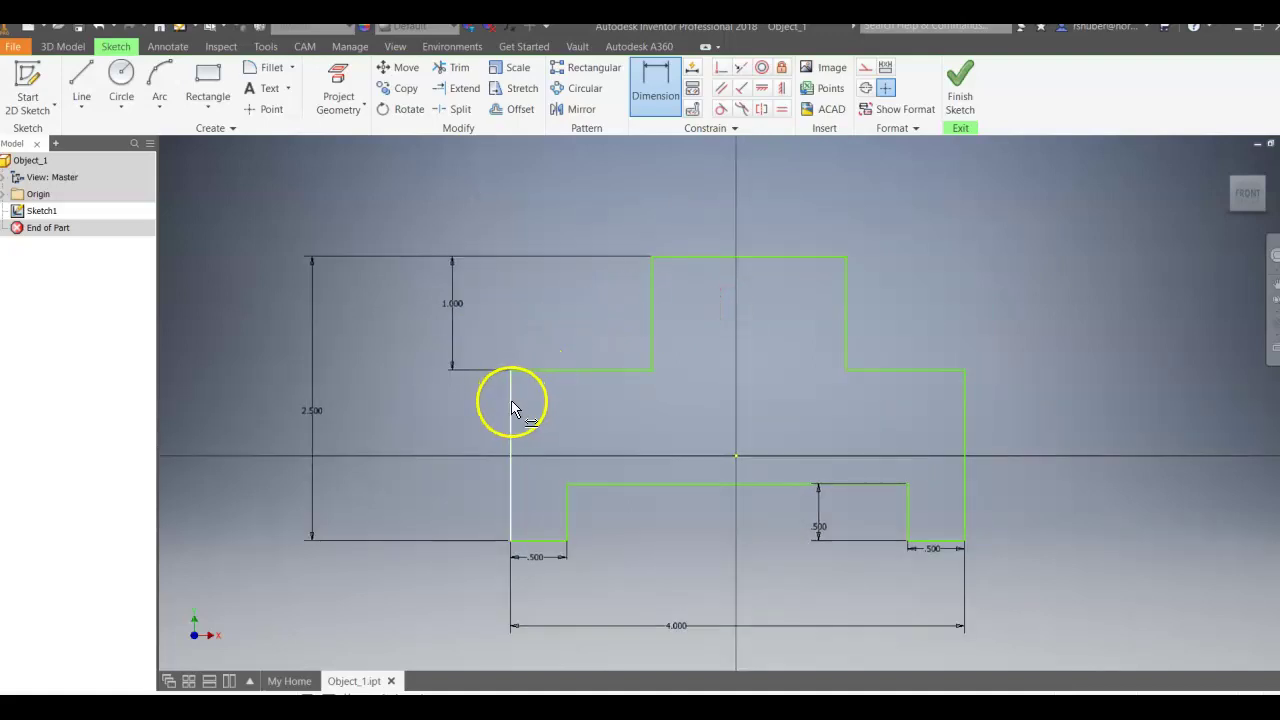
pyautogui.click(512, 405)
pyautogui.click(650, 290)
pyautogui.click(411, 251)
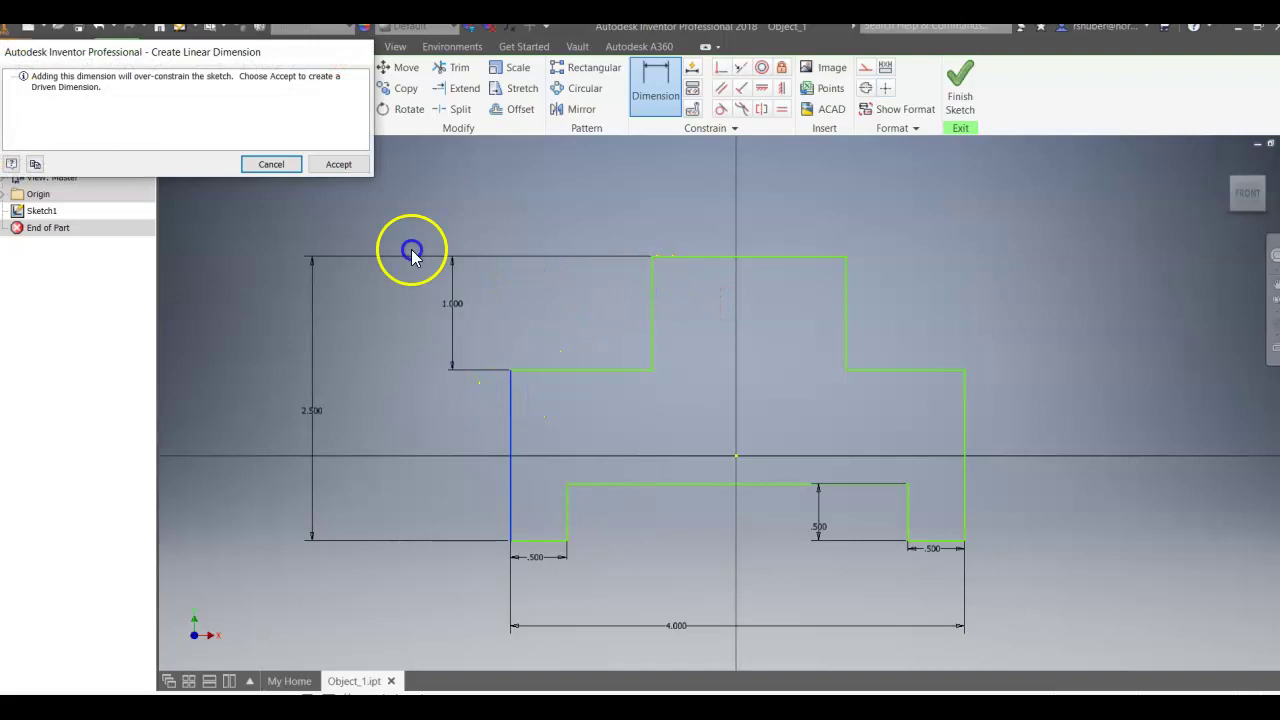
pyautogui.click(269, 166)
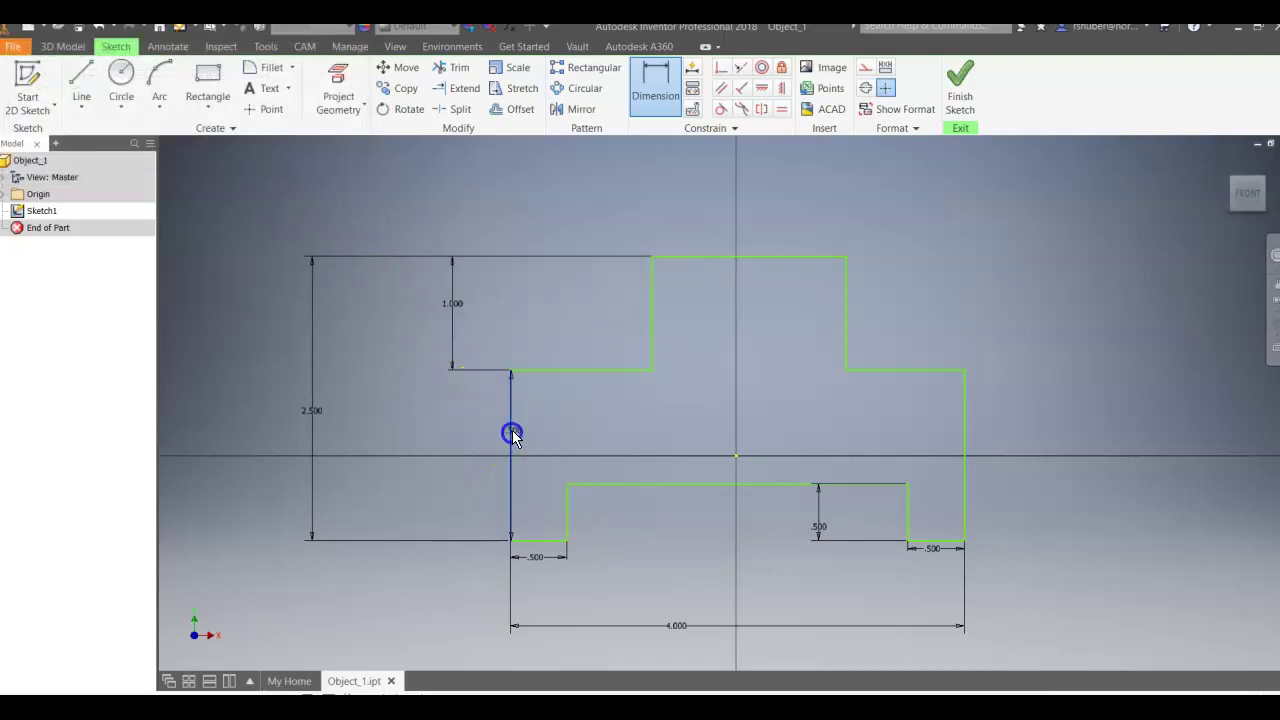
# Step: Dimension the left shoulder's width, from the outer left edge to the raised block's left side, as 1 in
pyautogui.click(653, 304)
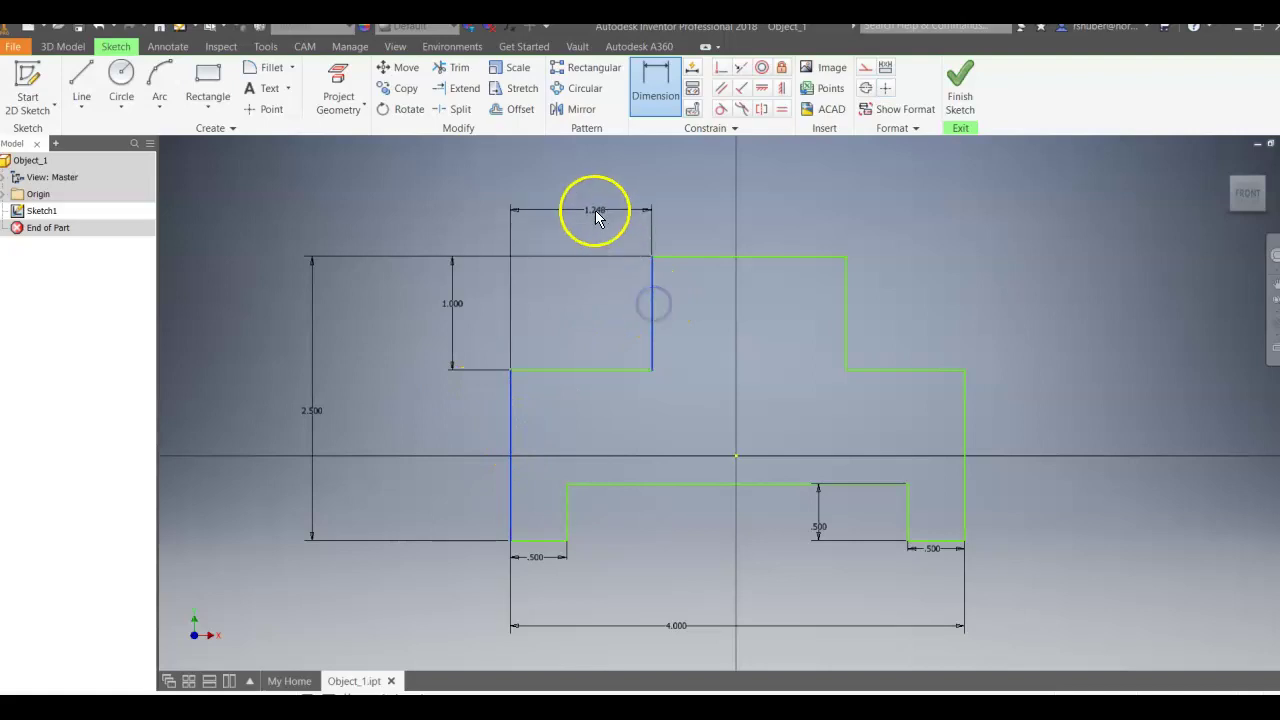
pyautogui.click(580, 206)
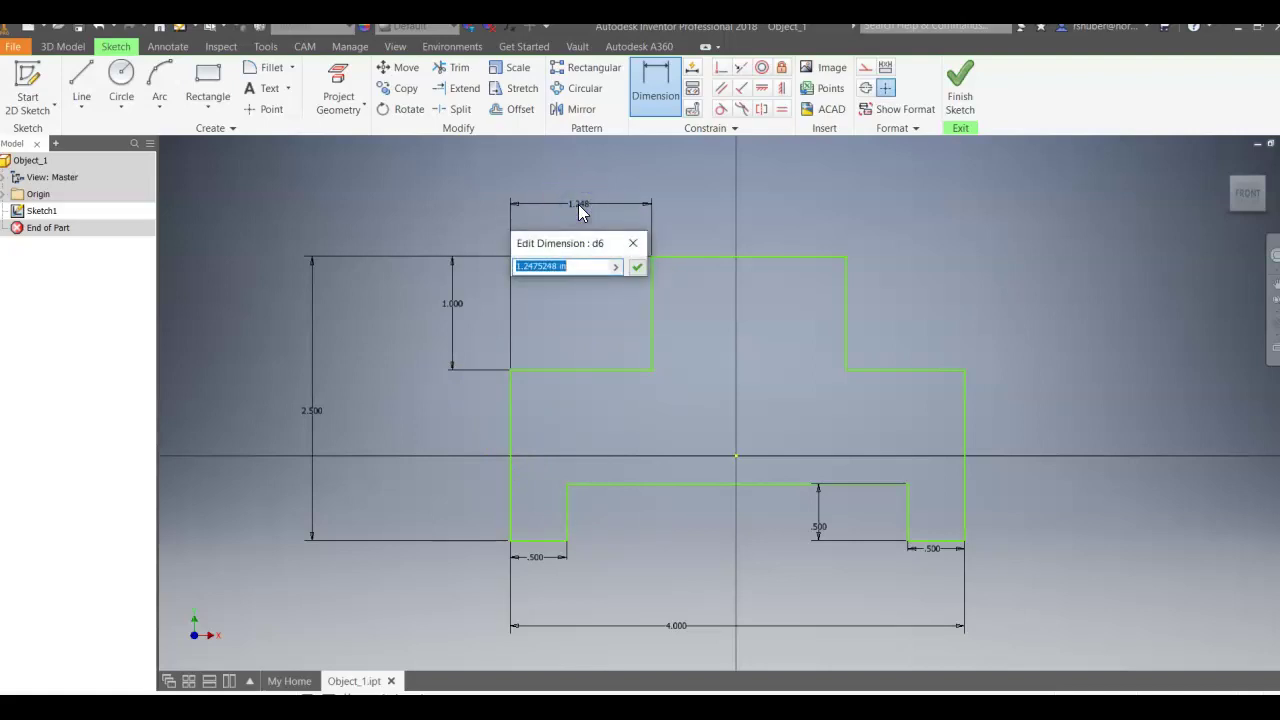
pyautogui.write('1')
pyautogui.press('Return')
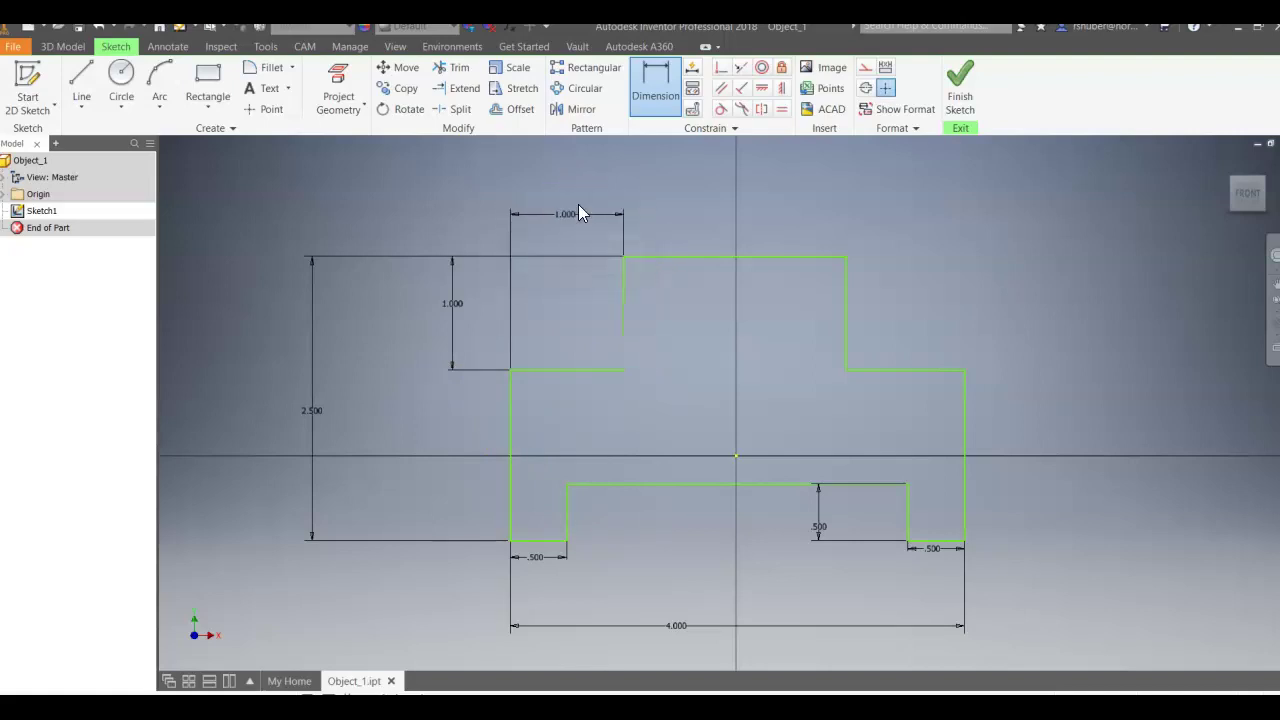
# Step: Dimension the raised block's width between its two vertical sides as 2 in
pyautogui.click(826, 224)
pyautogui.click(625, 300)
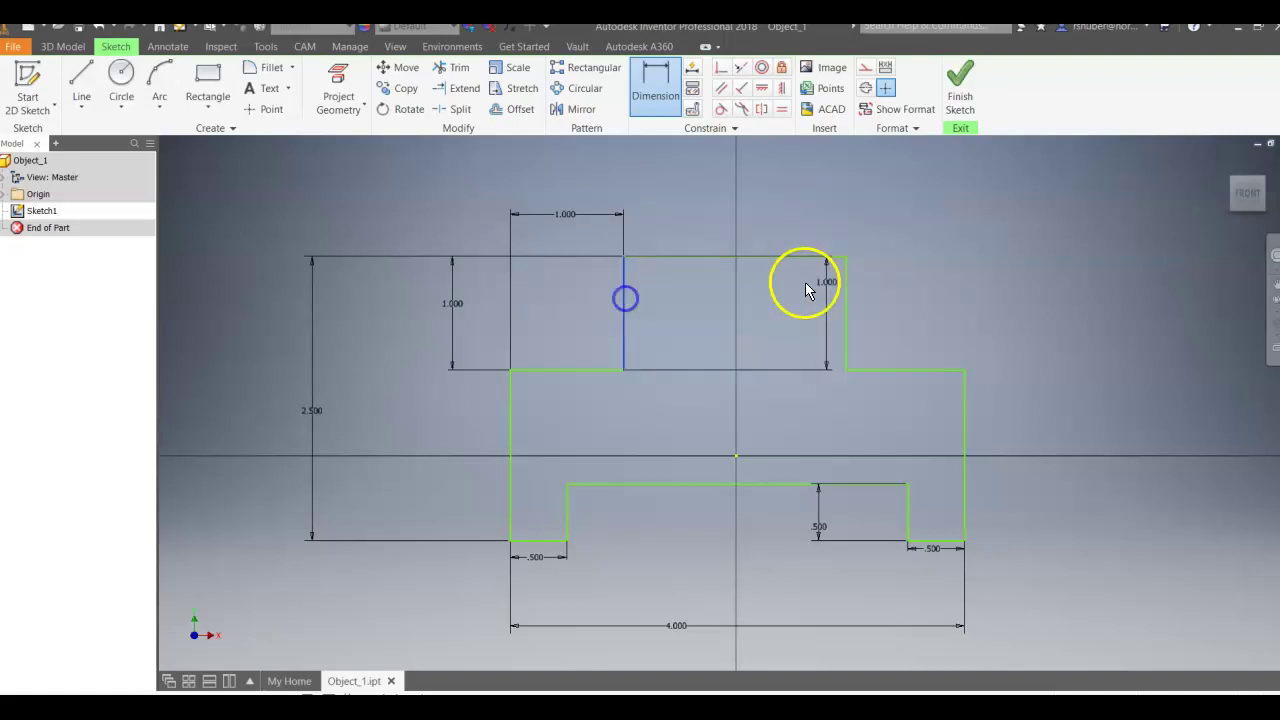
pyautogui.click(847, 300)
pyautogui.click(714, 221)
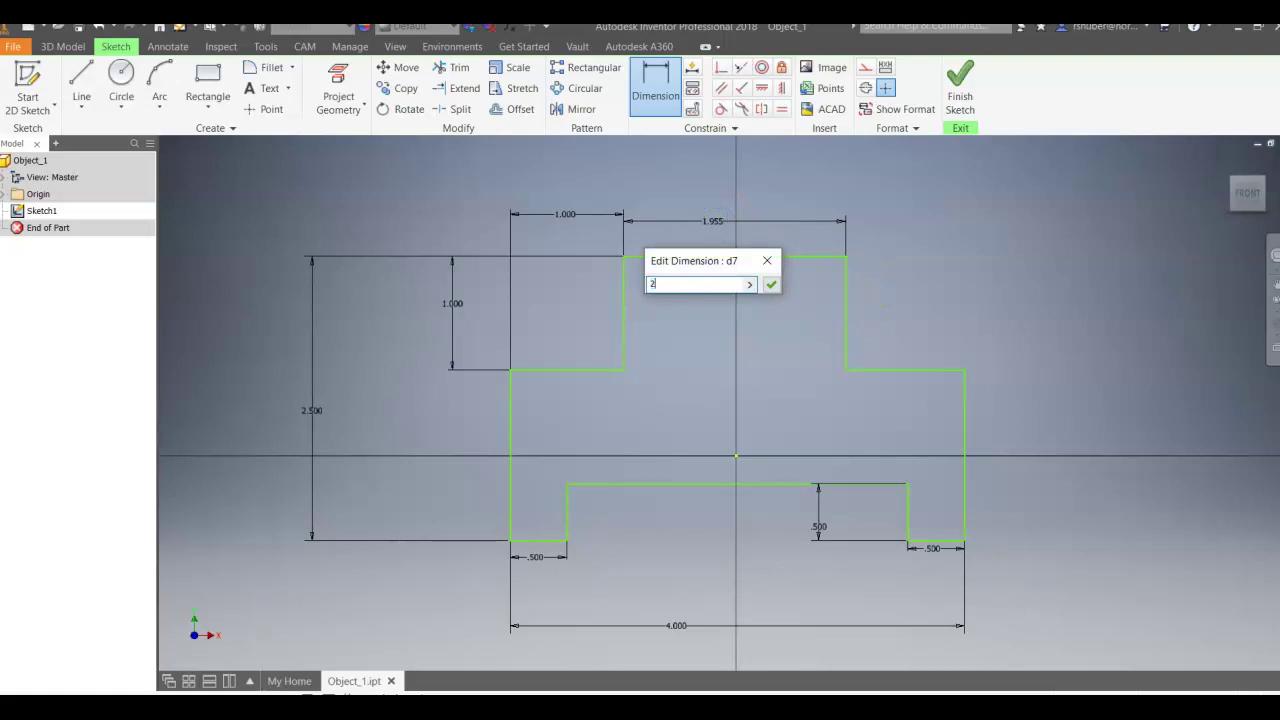
pyautogui.write('2')
pyautogui.press('Return')
# Step: Add a driven dimension for the right shoulder's width, from the raised block's right side to the outer right edge
pyautogui.moveTo(785, 363); pyautogui.dragTo(670, 358, button='middle')
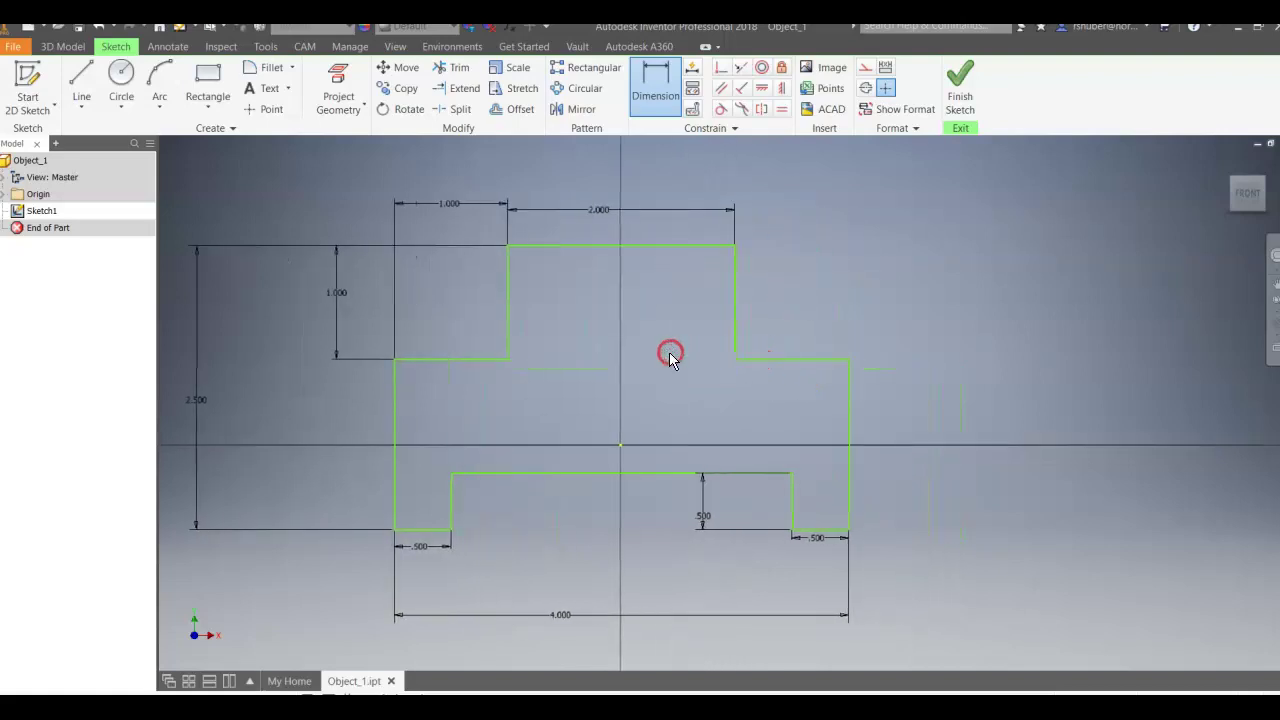
pyautogui.click(734, 314)
pyautogui.click(847, 393)
pyautogui.click(814, 214)
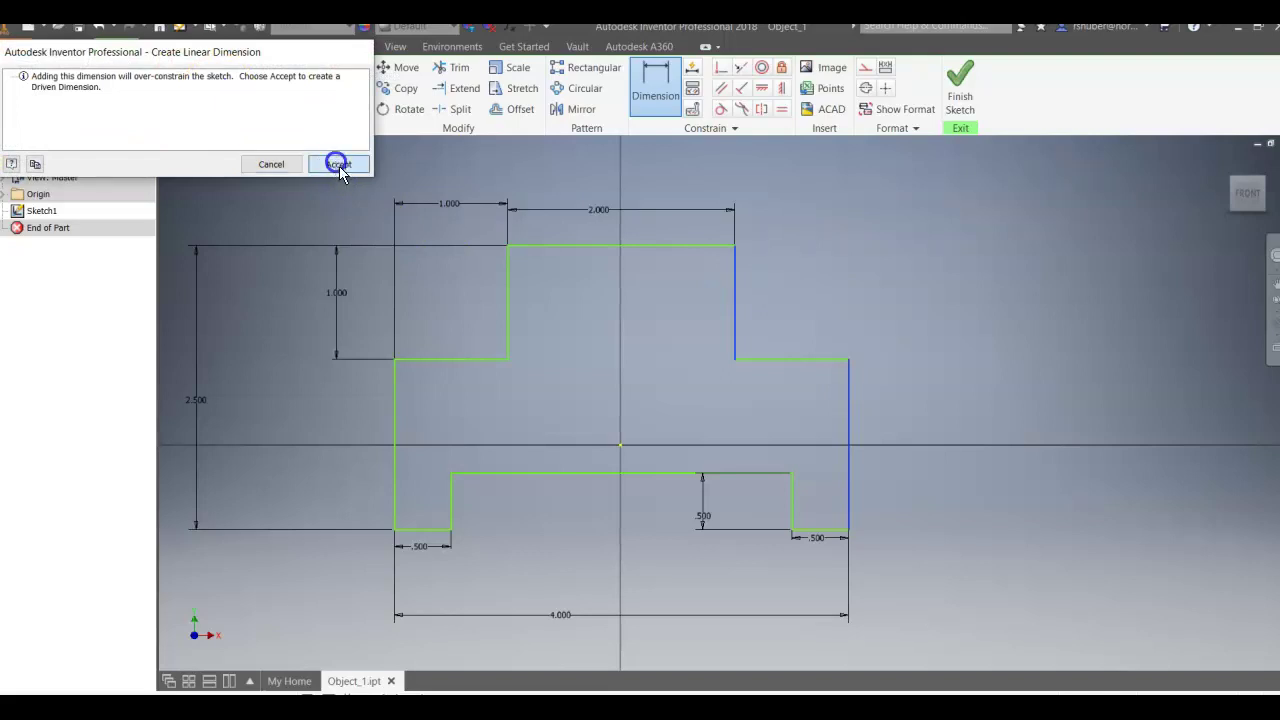
pyautogui.click(338, 166)
pyautogui.click(808, 219)
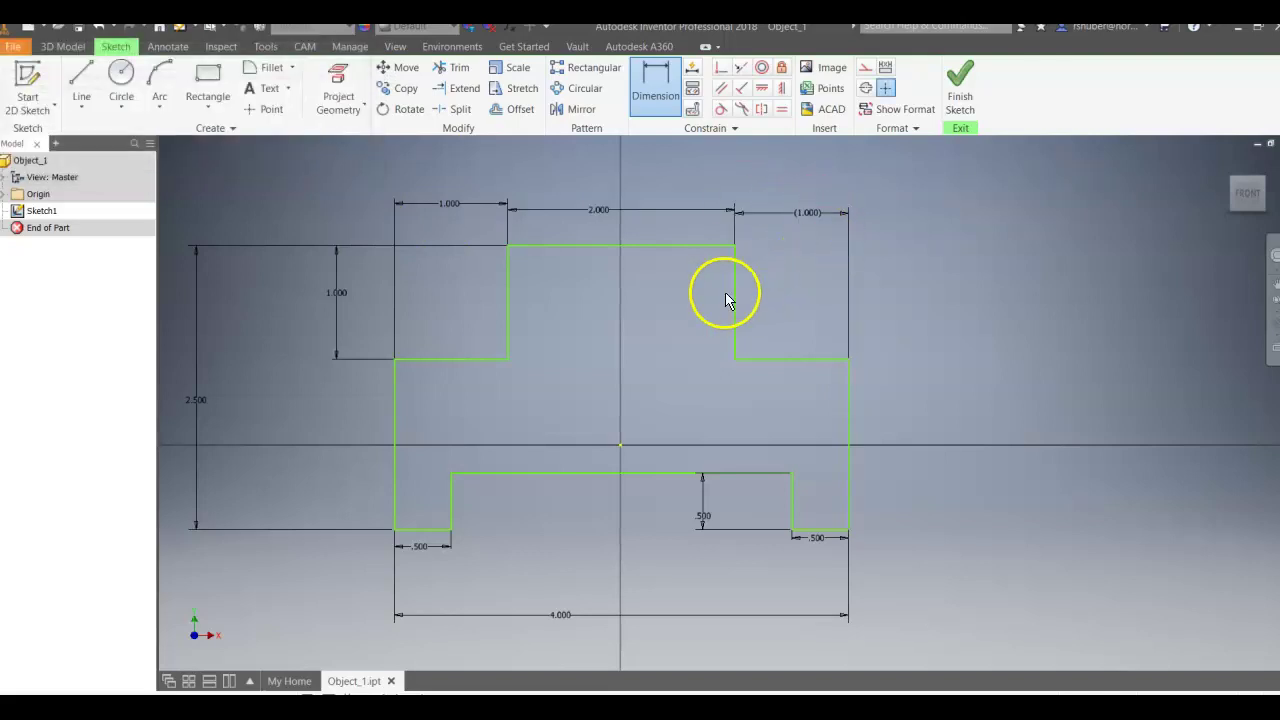
pyautogui.scroll(3, 617, 323)
pyautogui.scroll(-2, 777, 303)
pyautogui.scroll(-3, 776, 306)
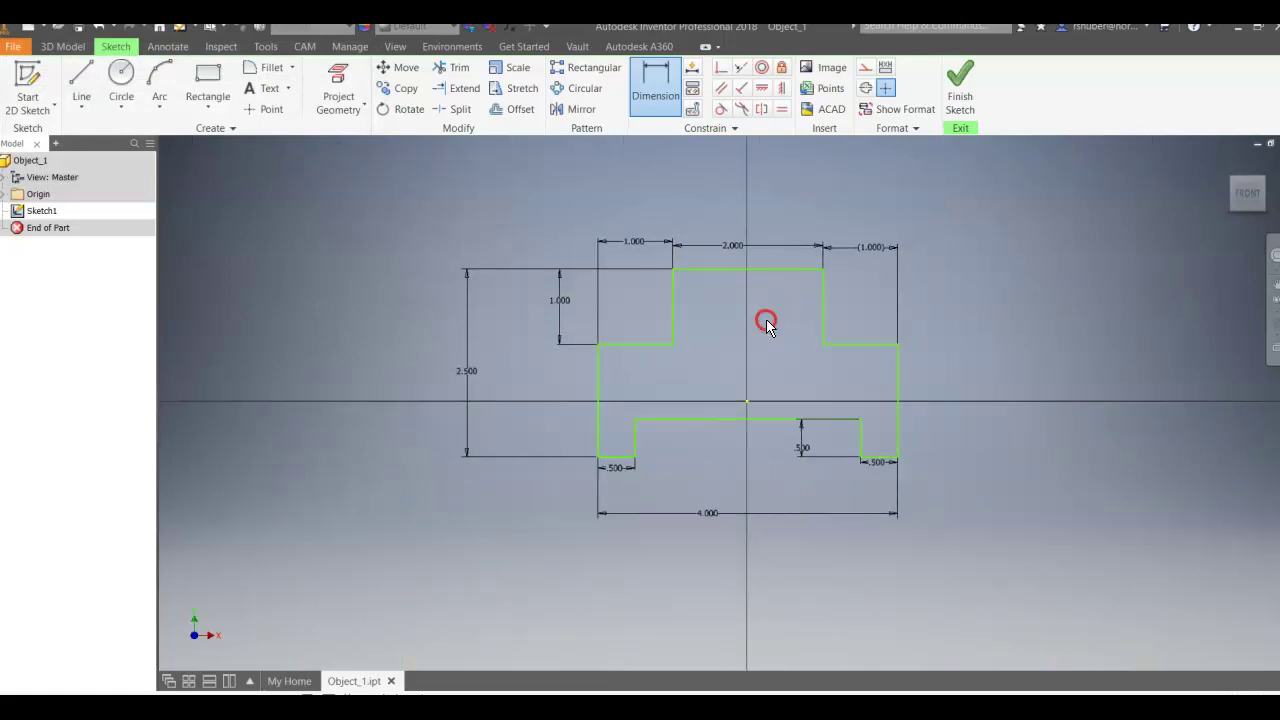
pyautogui.scroll(-1, 760, 330)
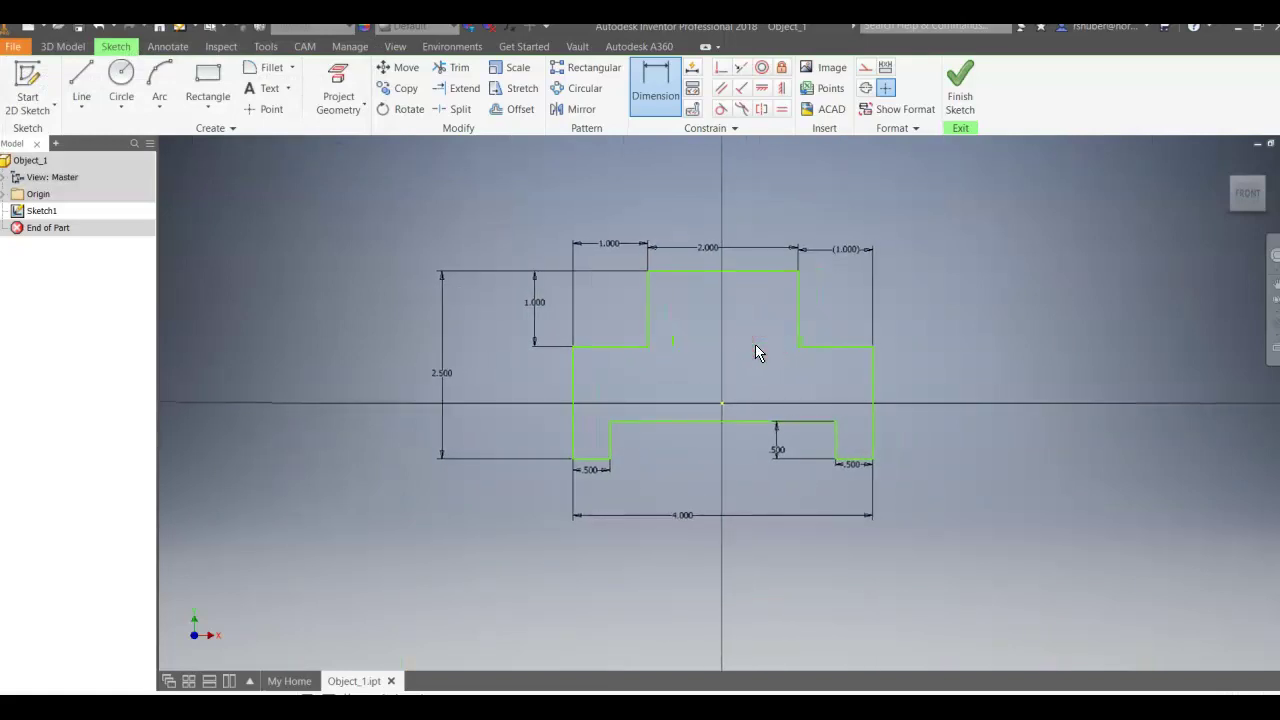
pyautogui.moveTo(723, 394)
pyautogui.mouseDown()
pyautogui.moveTo(797, 426)
pyautogui.moveTo(795, 490)
pyautogui.mouseUp()
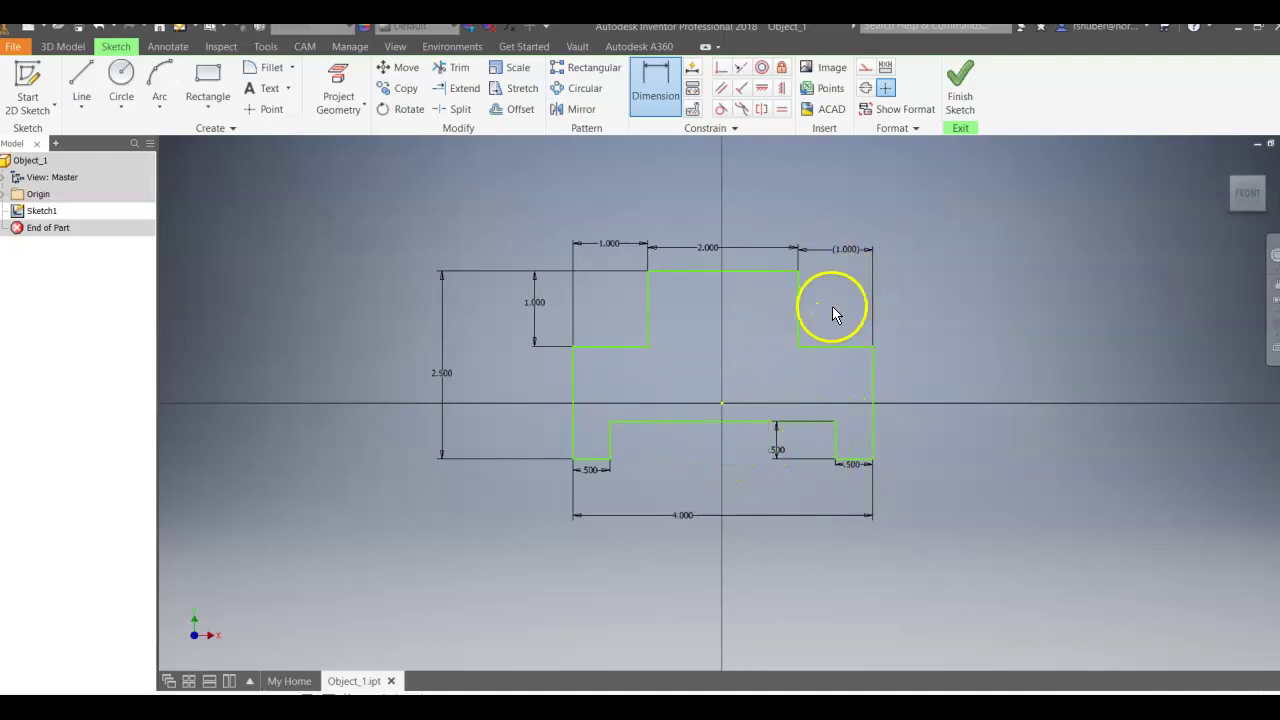
pyautogui.moveTo(700, 463)
pyautogui.mouseDown(button='middle')
pyautogui.moveTo(770, 400)
pyautogui.moveTo(724, 428)
pyautogui.moveTo(701, 425)
pyautogui.mouseUp(button='middle')
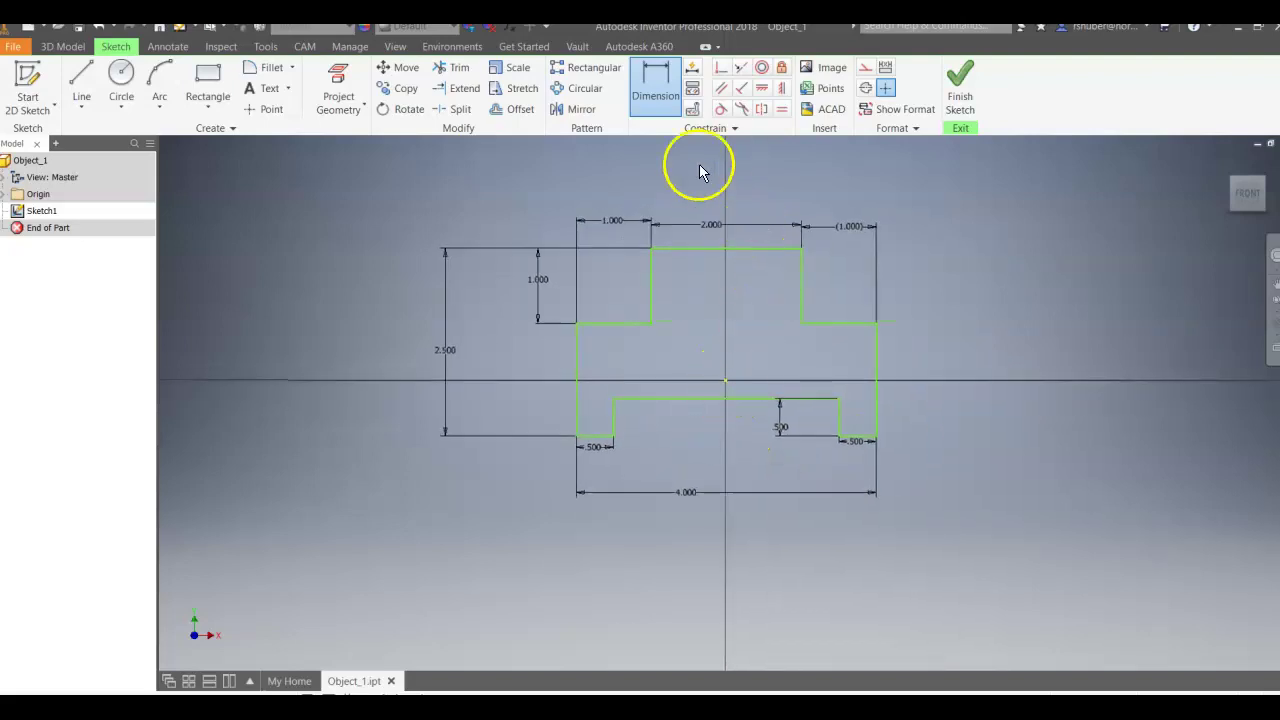
# Step: Dimension the horizontal distance from the outer left edge to the origin as half the overall width, d0/2
pyautogui.click(652, 92)
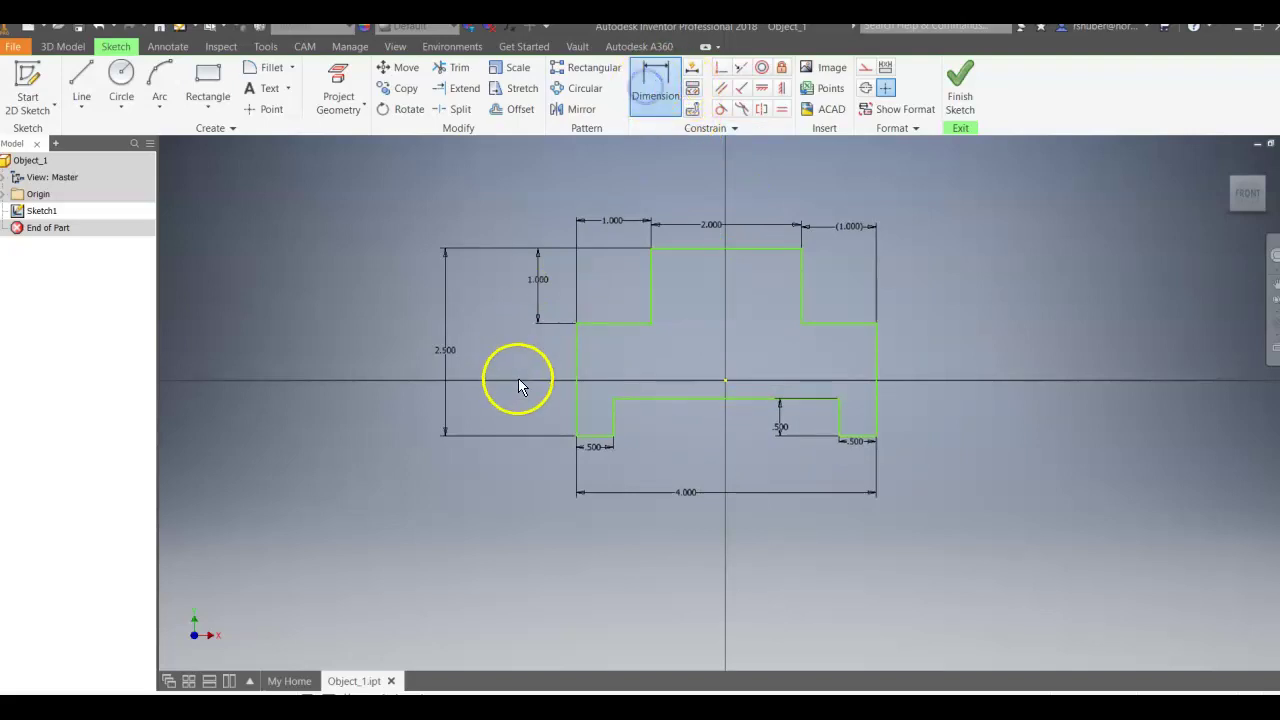
pyautogui.click(575, 373)
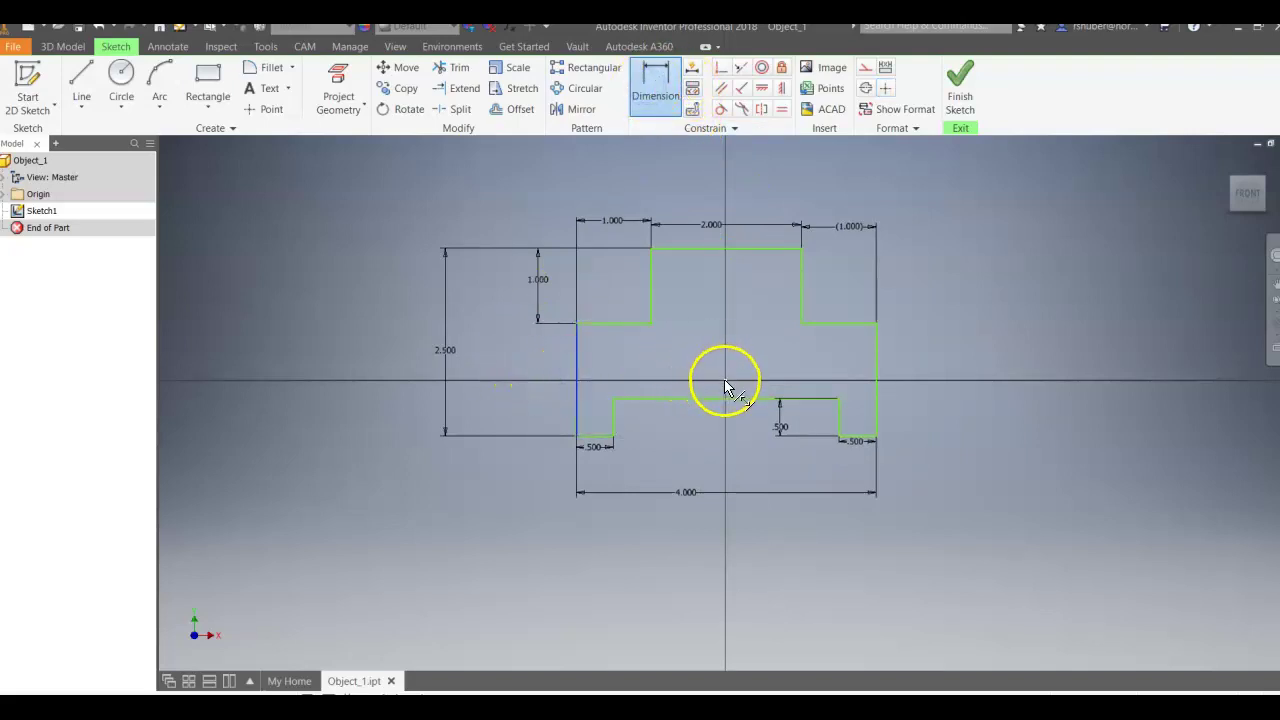
pyautogui.click(652, 360)
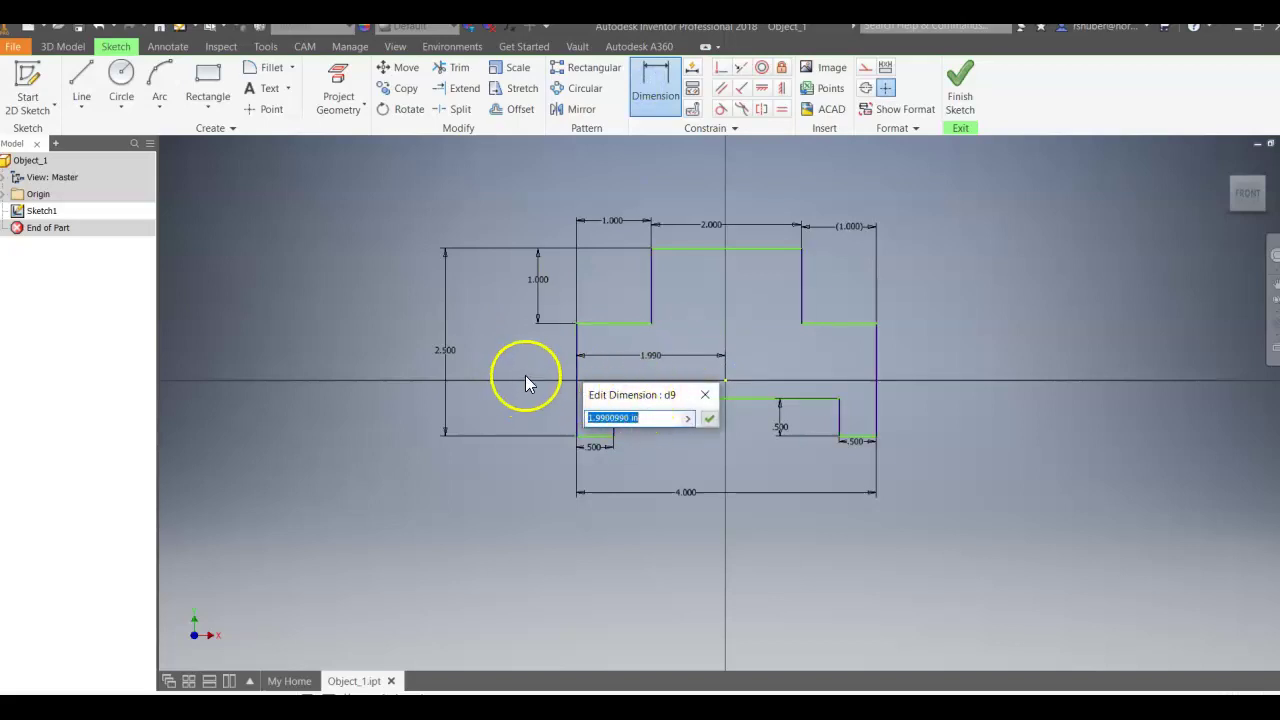
pyautogui.click(692, 494)
pyautogui.write('/2')
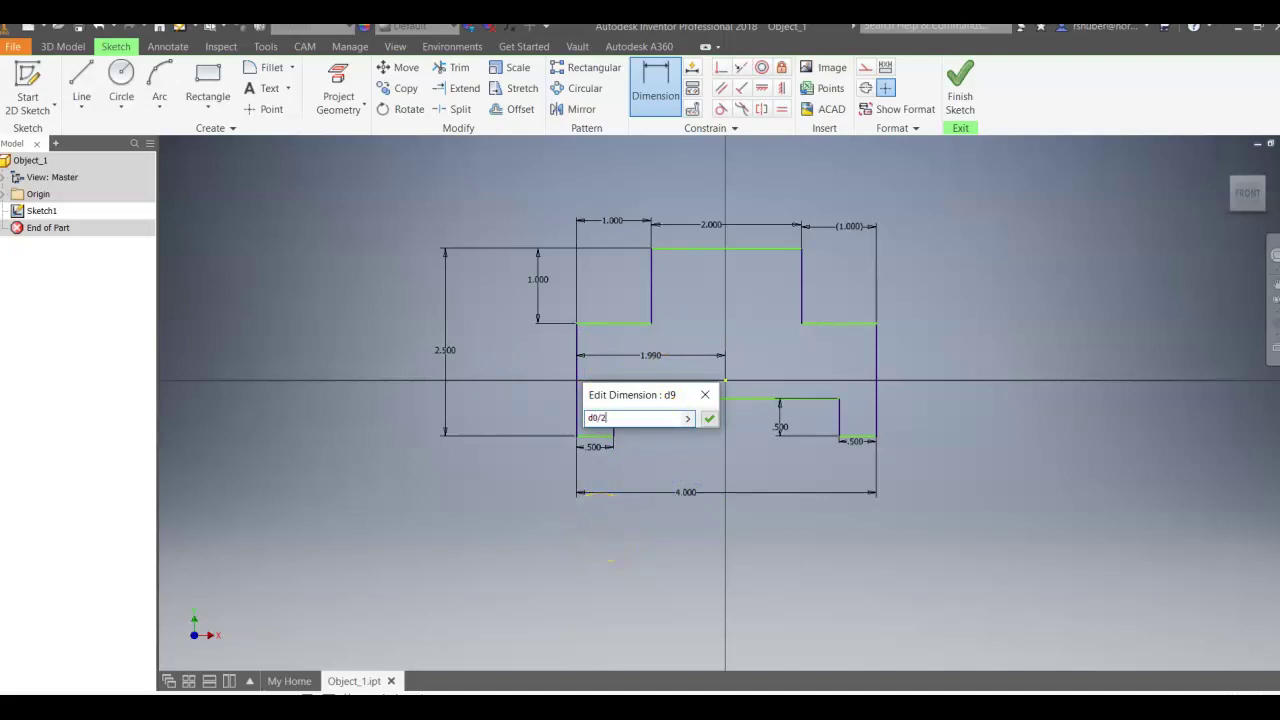
pyautogui.press('Return')
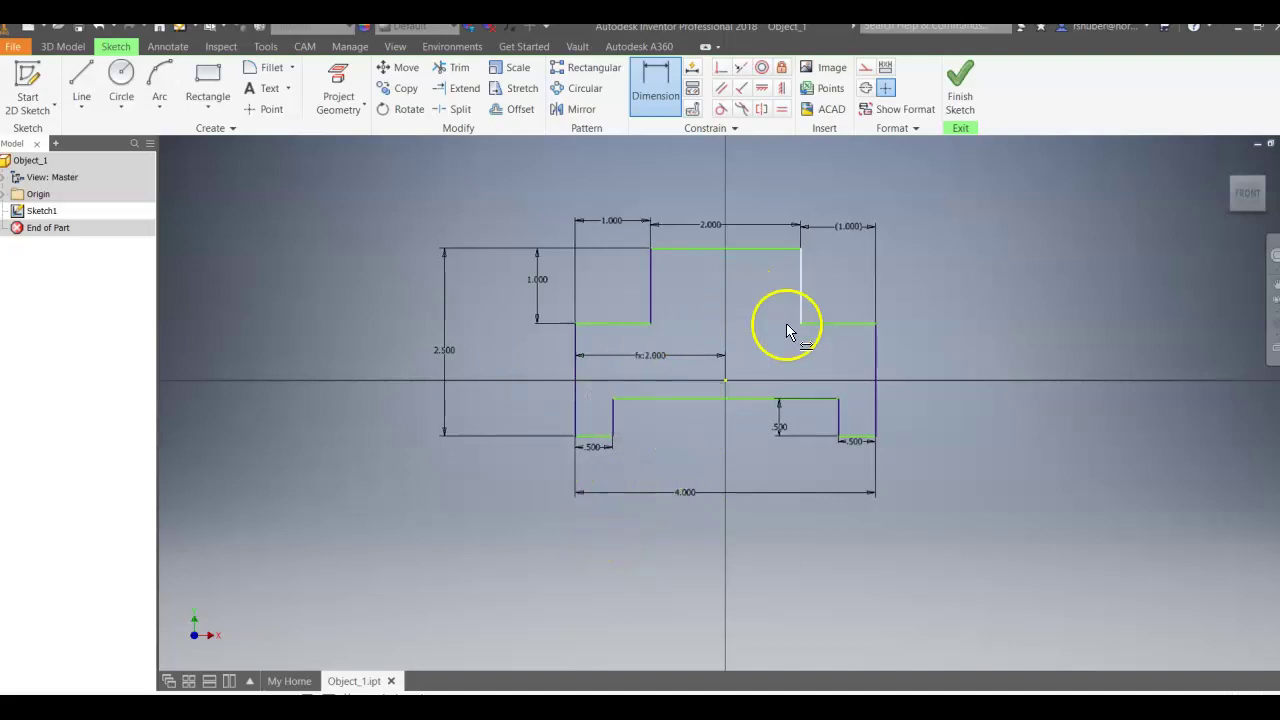
pyautogui.click(721, 250)
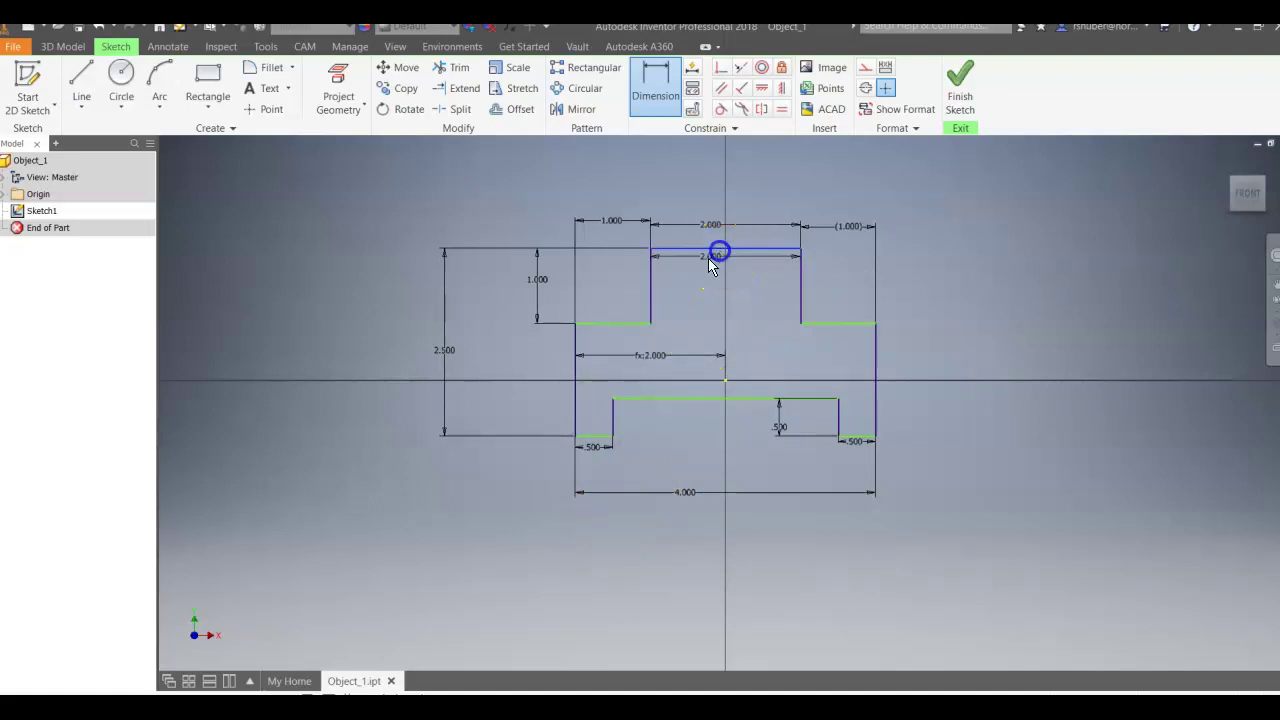
pyautogui.click(591, 436)
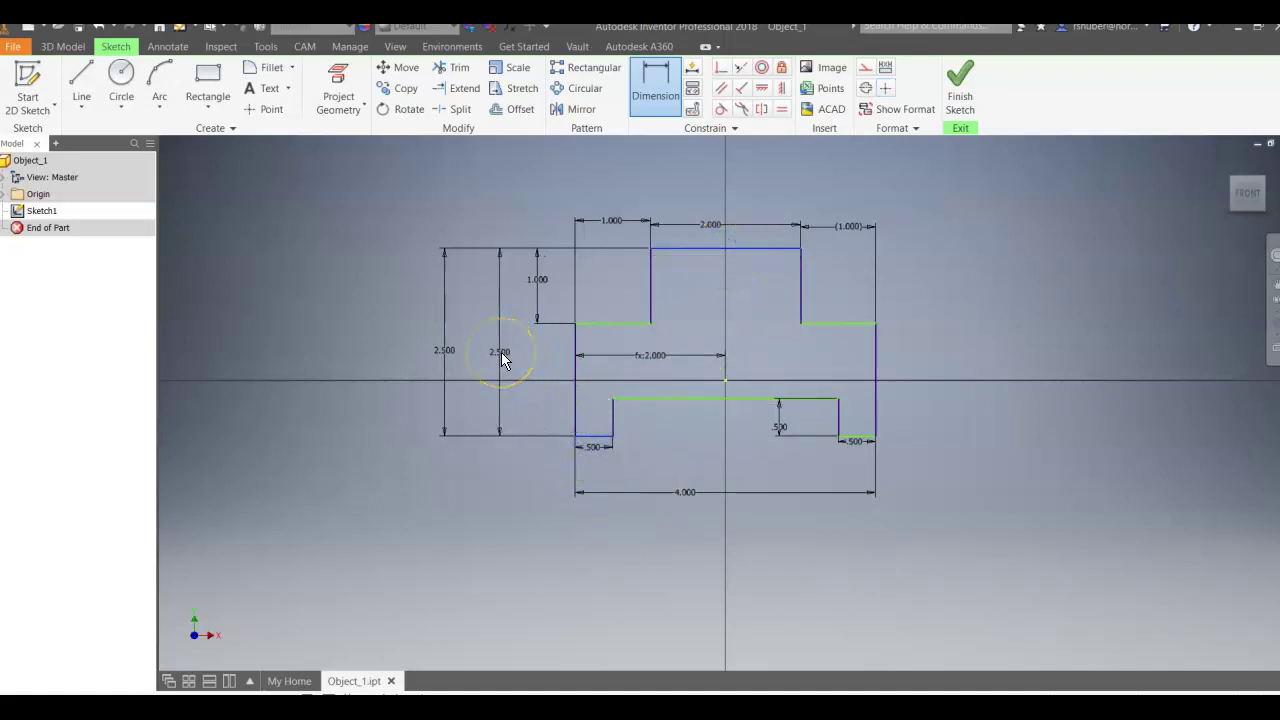
pyautogui.press('Escape')
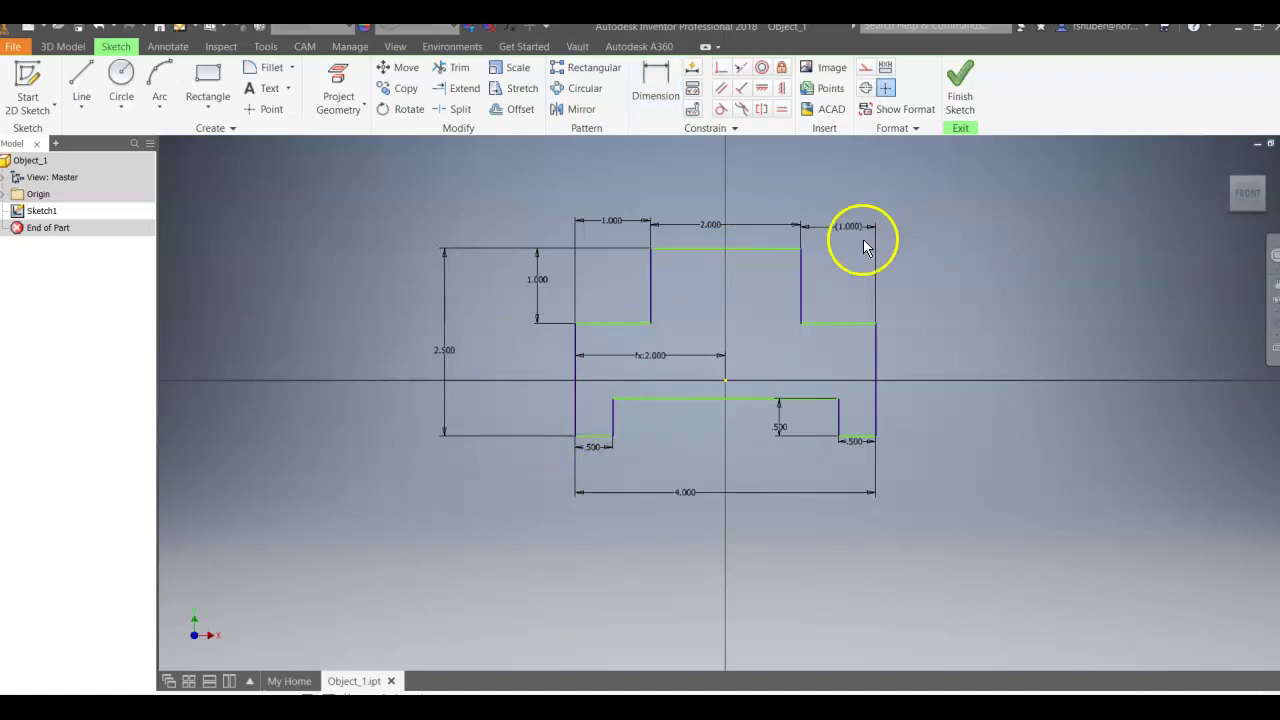
pyautogui.click(711, 252)
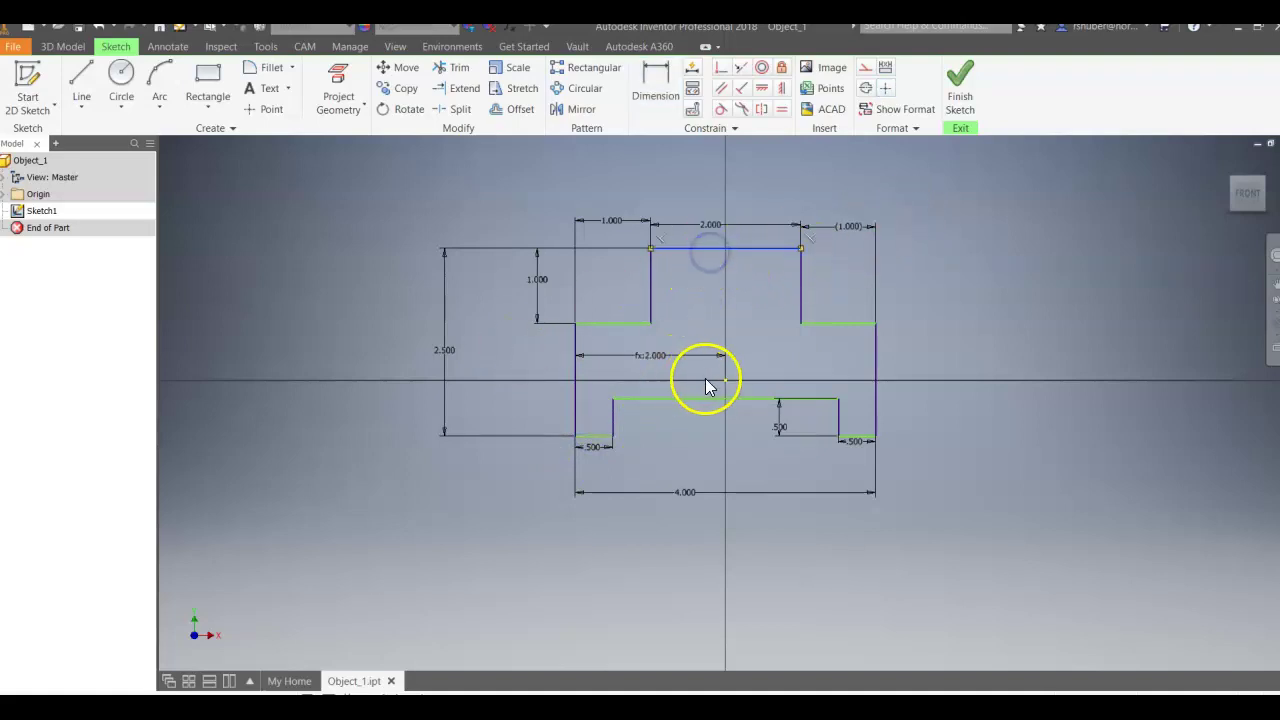
pyautogui.click(723, 380)
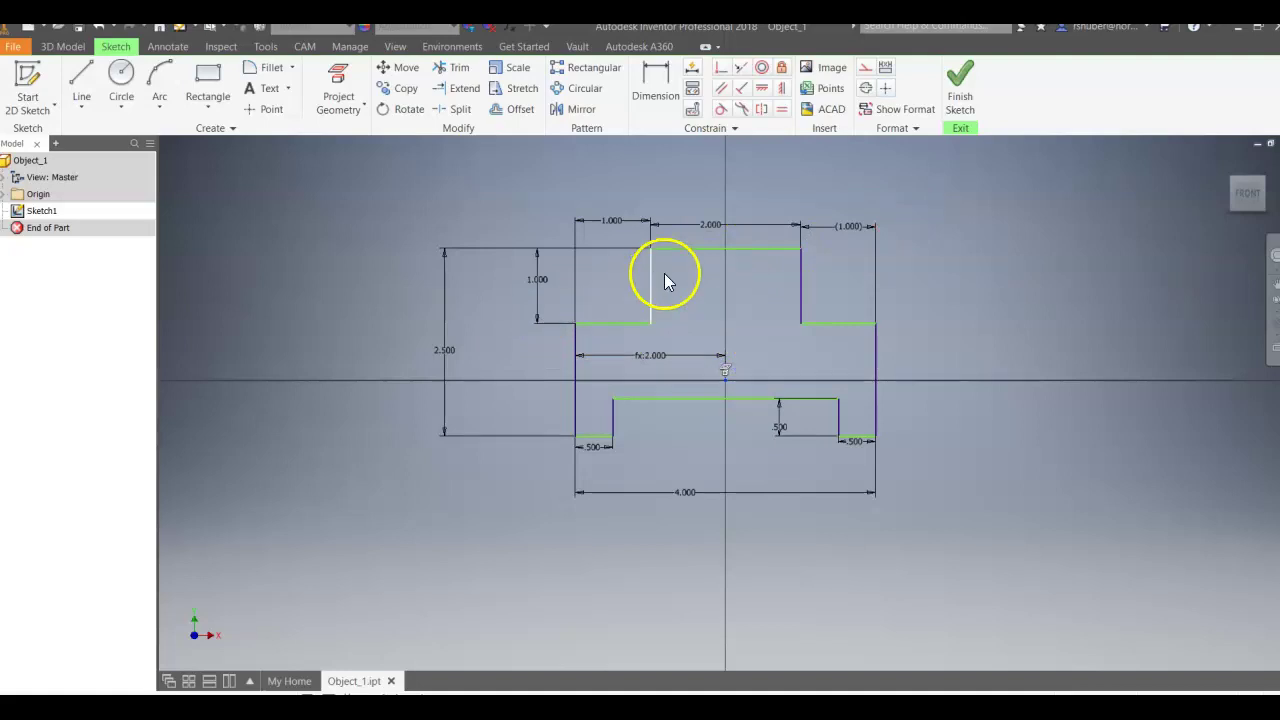
pyautogui.click(721, 249)
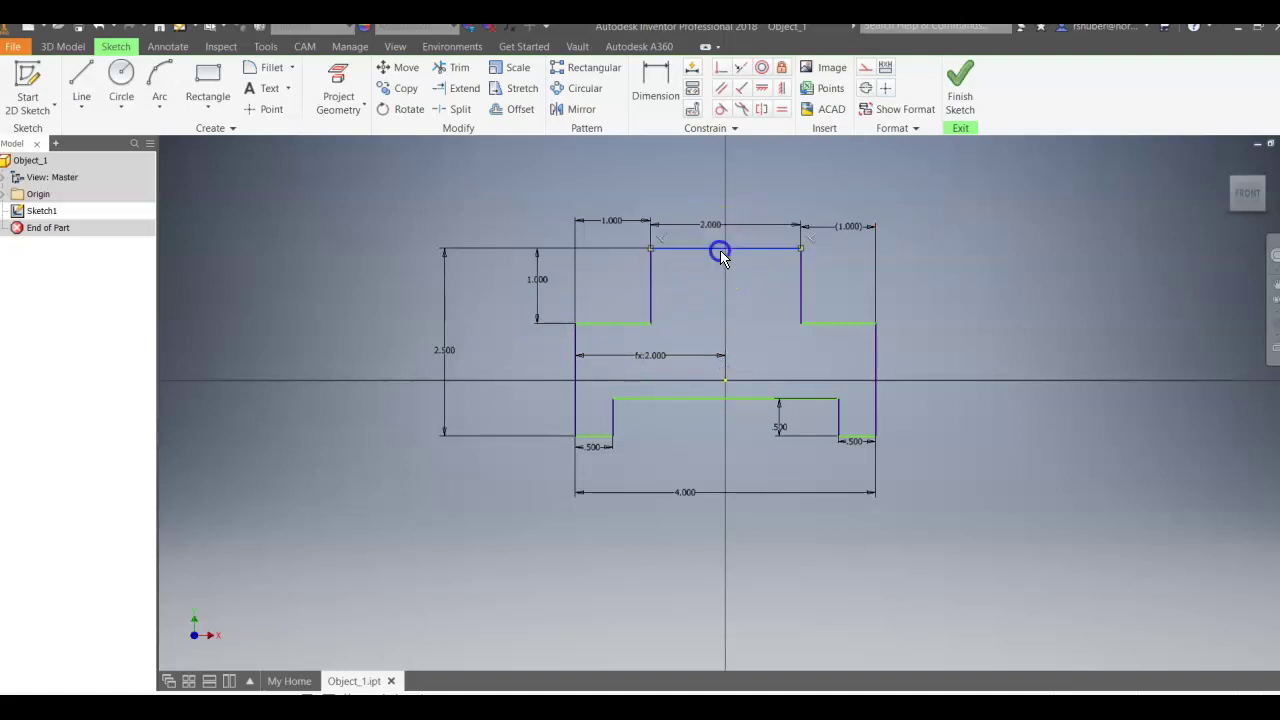
pyautogui.click(727, 381)
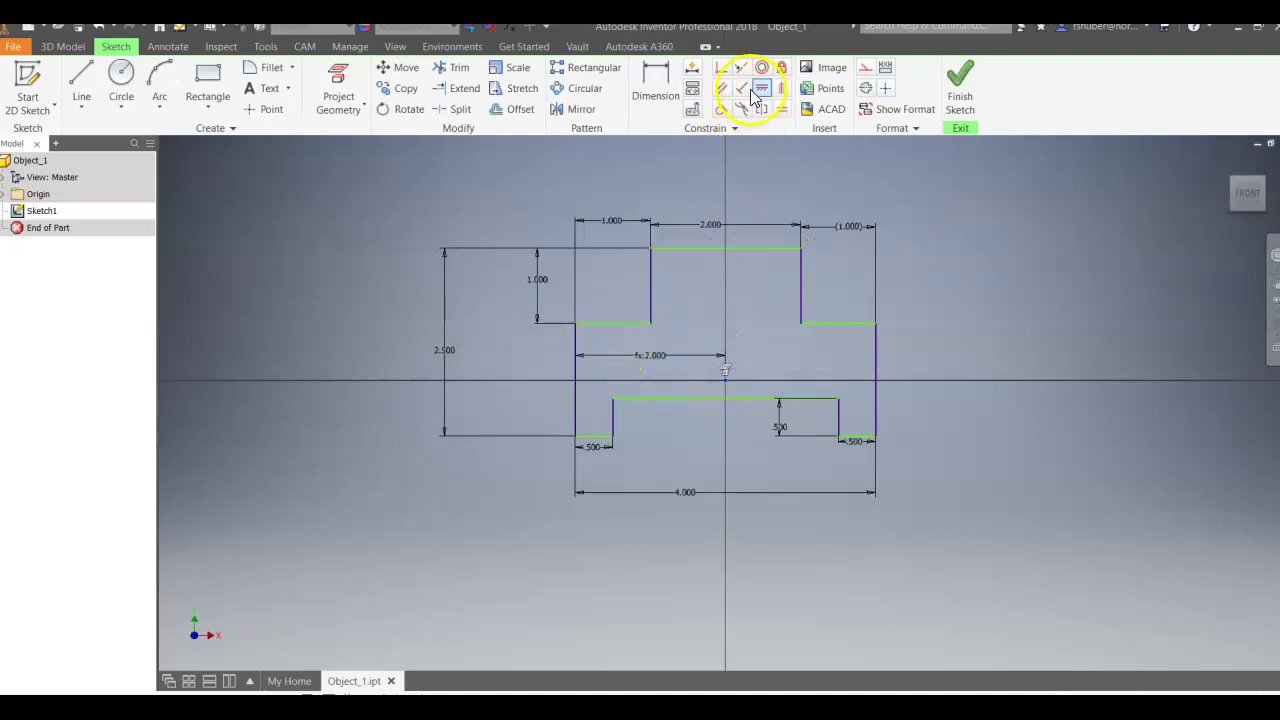
# Step: Dimension the vertical distance from the raised block's upper edge to the origin as half the overall height, d1/2
pyautogui.click(672, 95)
pyautogui.click(708, 249)
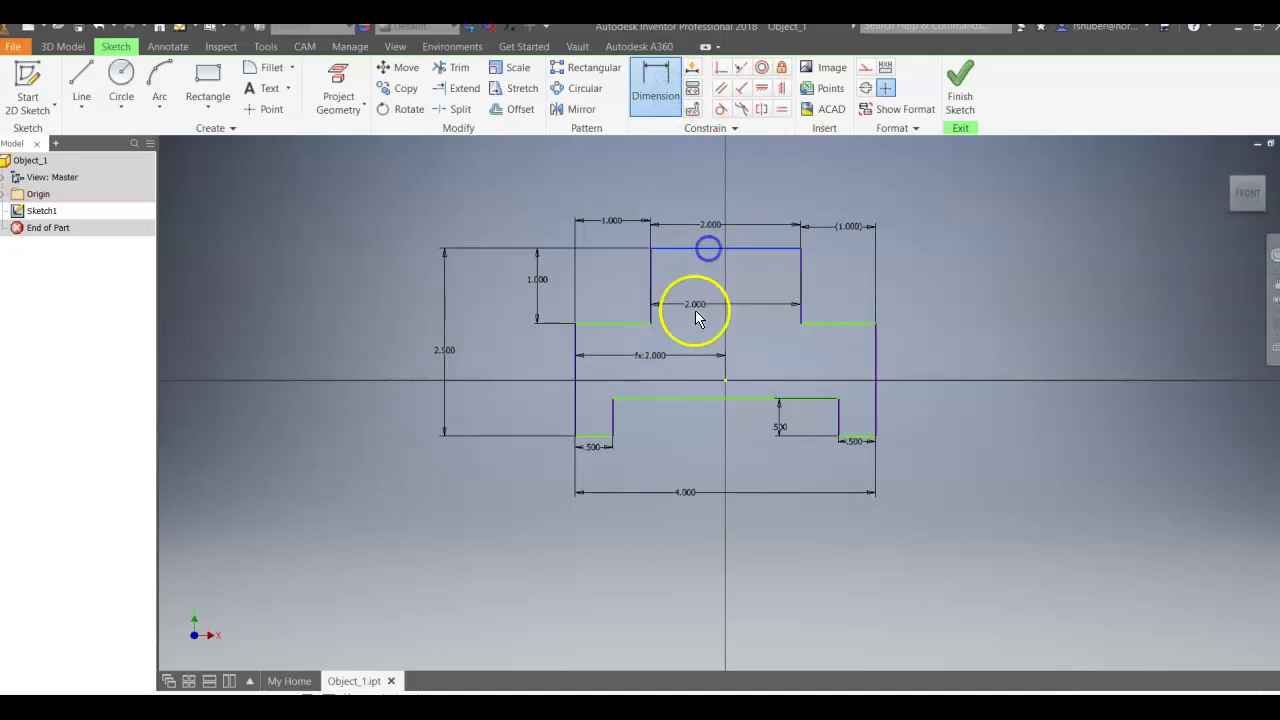
pyautogui.click(697, 386)
pyautogui.click(496, 322)
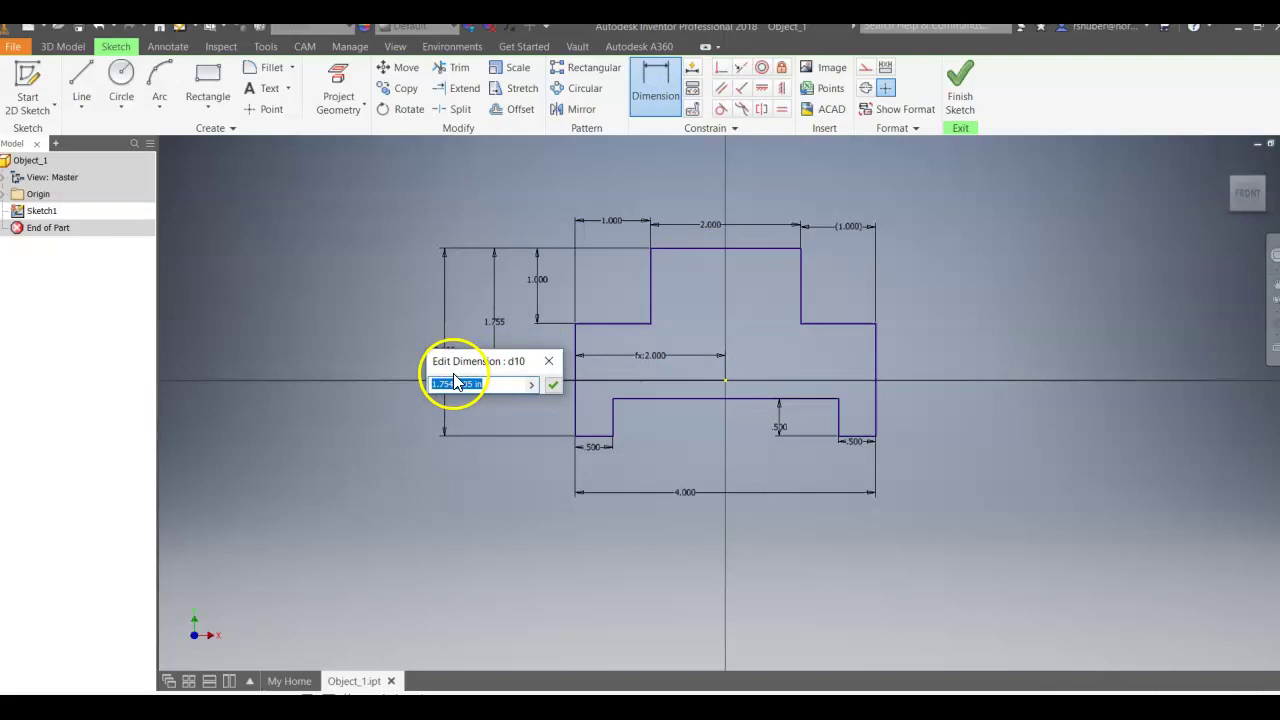
pyautogui.moveTo(452, 362); pyautogui.dragTo(299, 302)
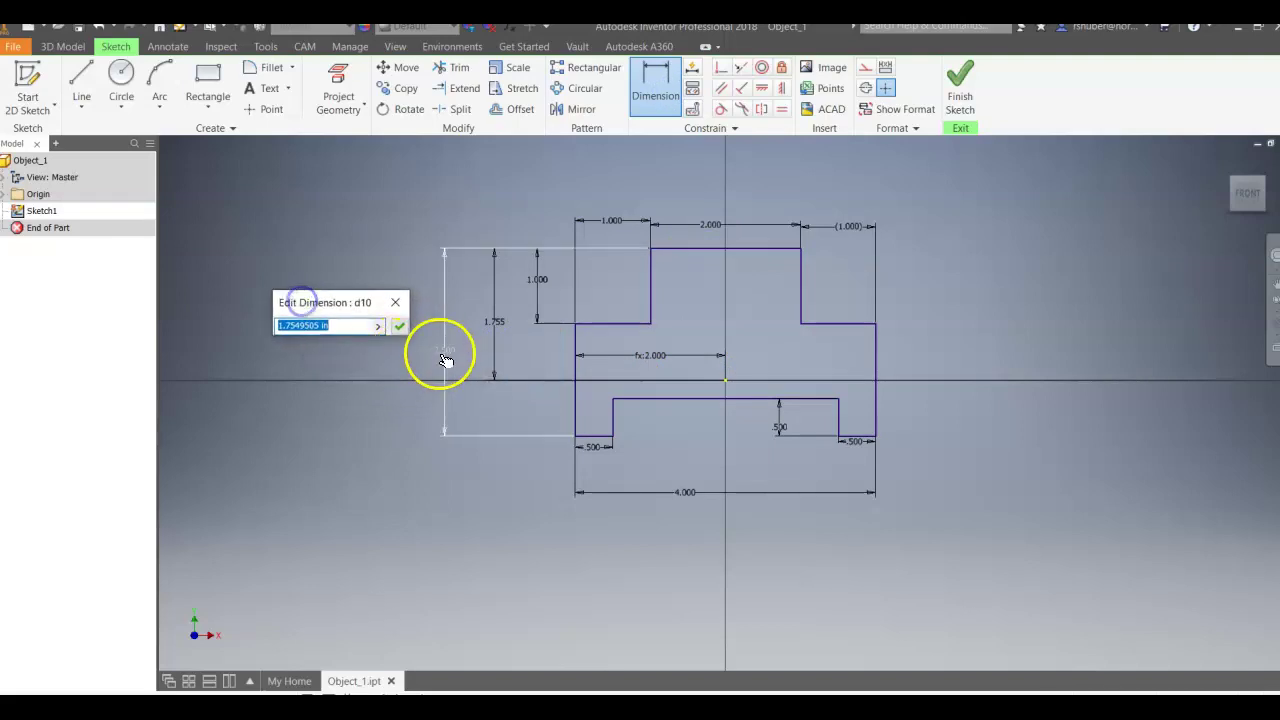
pyautogui.click(446, 352)
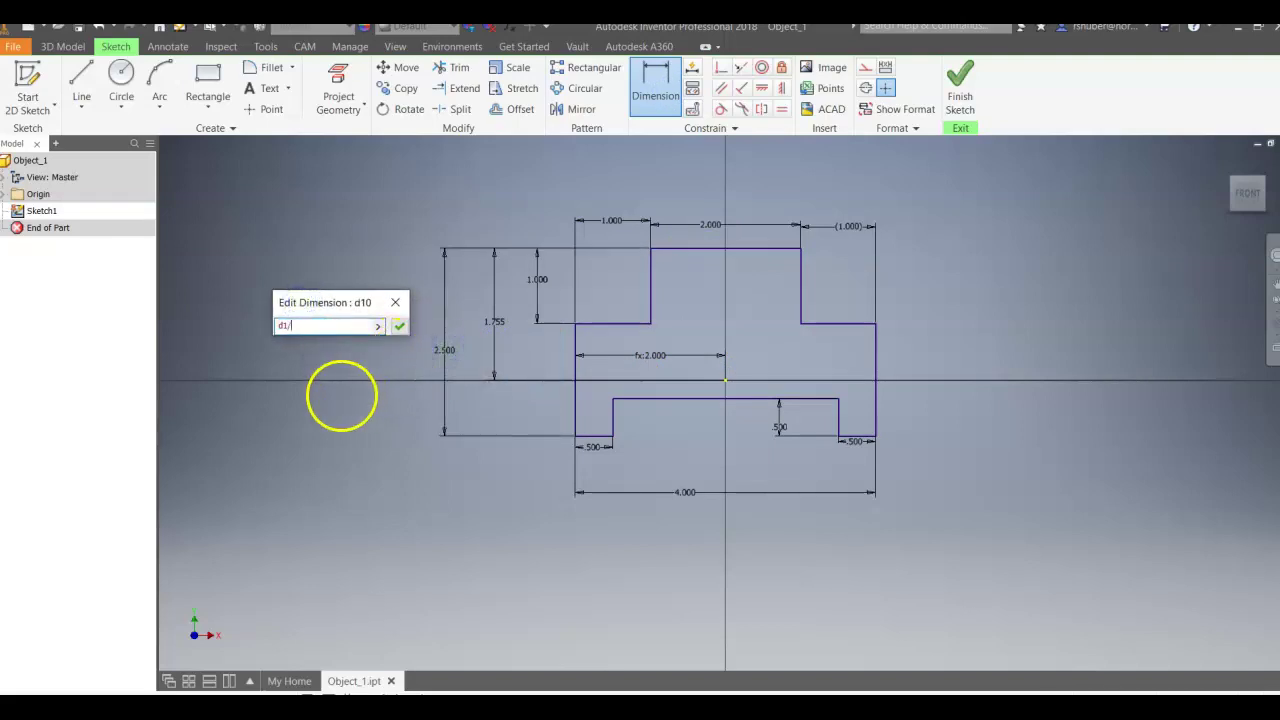
pyautogui.write('/2')
pyautogui.press('Return')
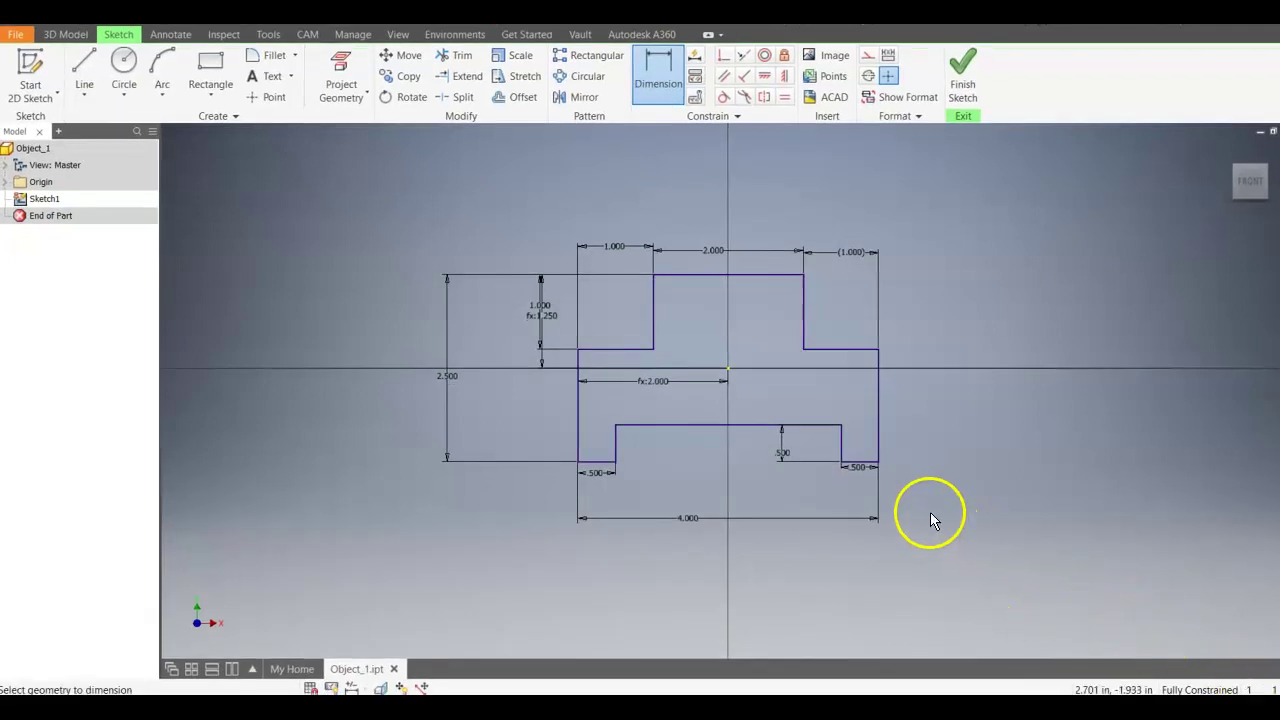
# Step: Finish the front profile sketch and extrude the profile 2.5 in using Direction 2
pyautogui.moveTo(753, 431); pyautogui.dragTo(786, 428, button='middle')
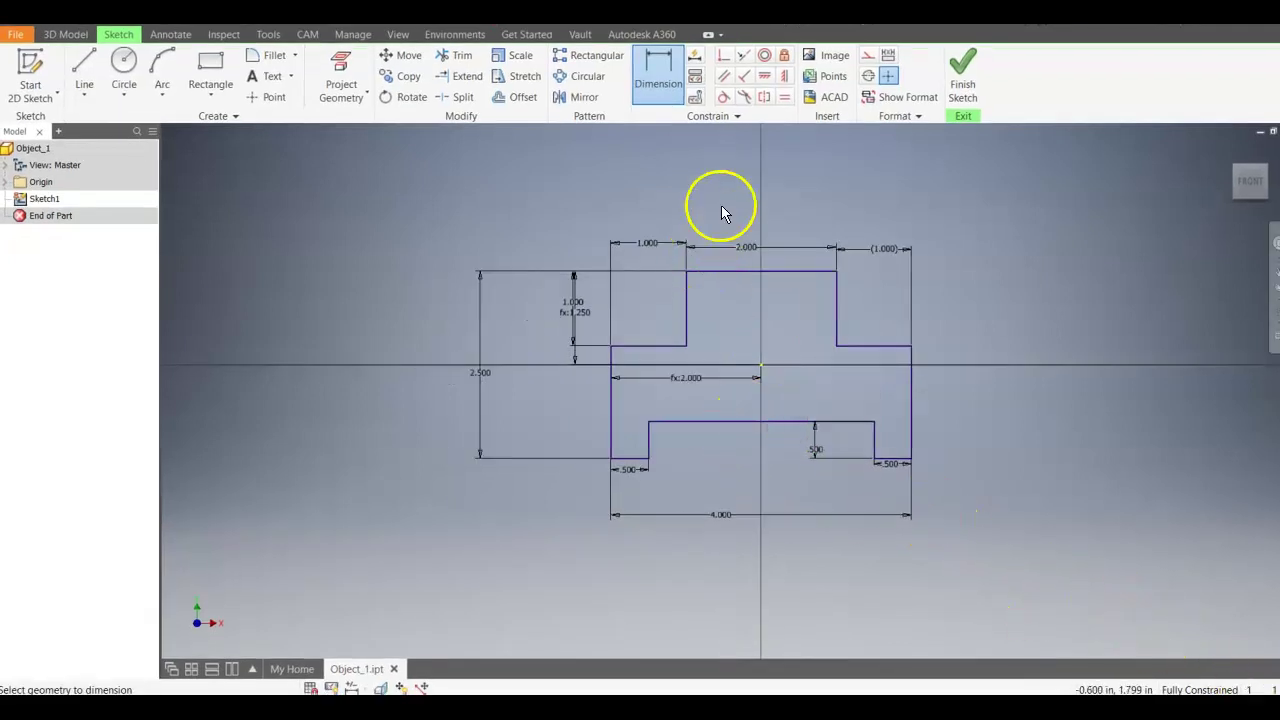
pyautogui.click(966, 78)
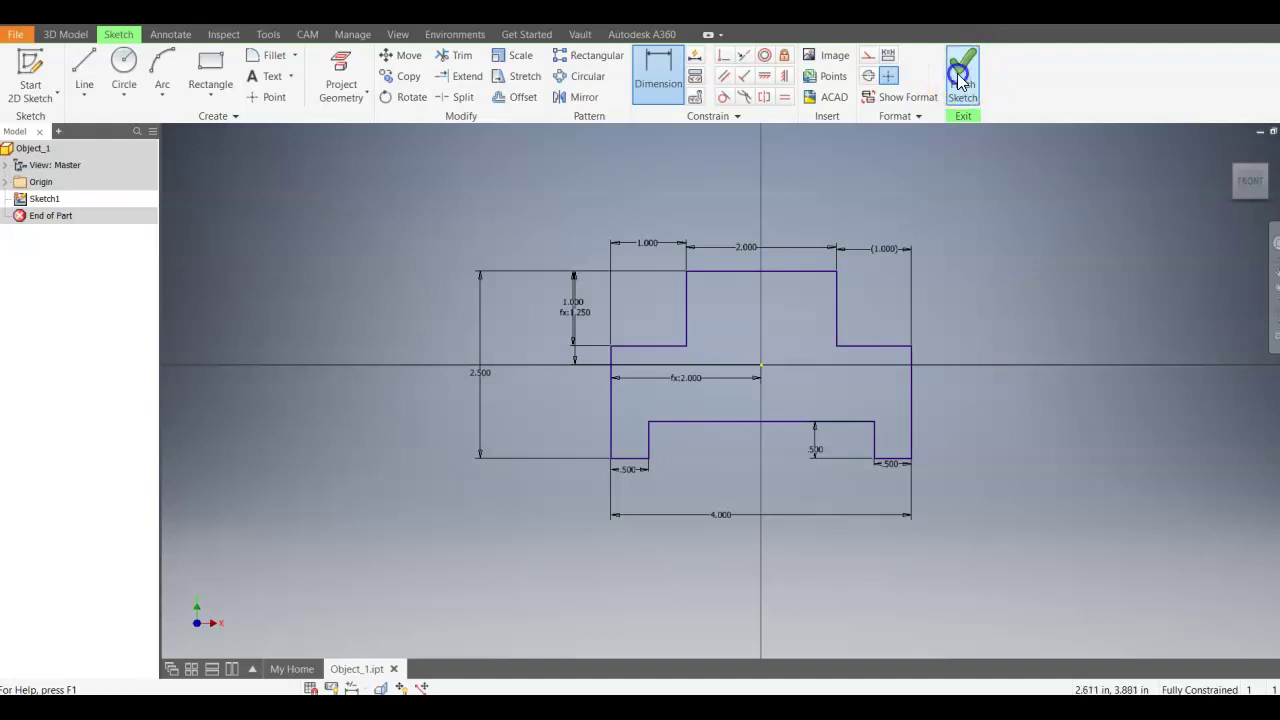
pyautogui.scroll(6, 697, 490)
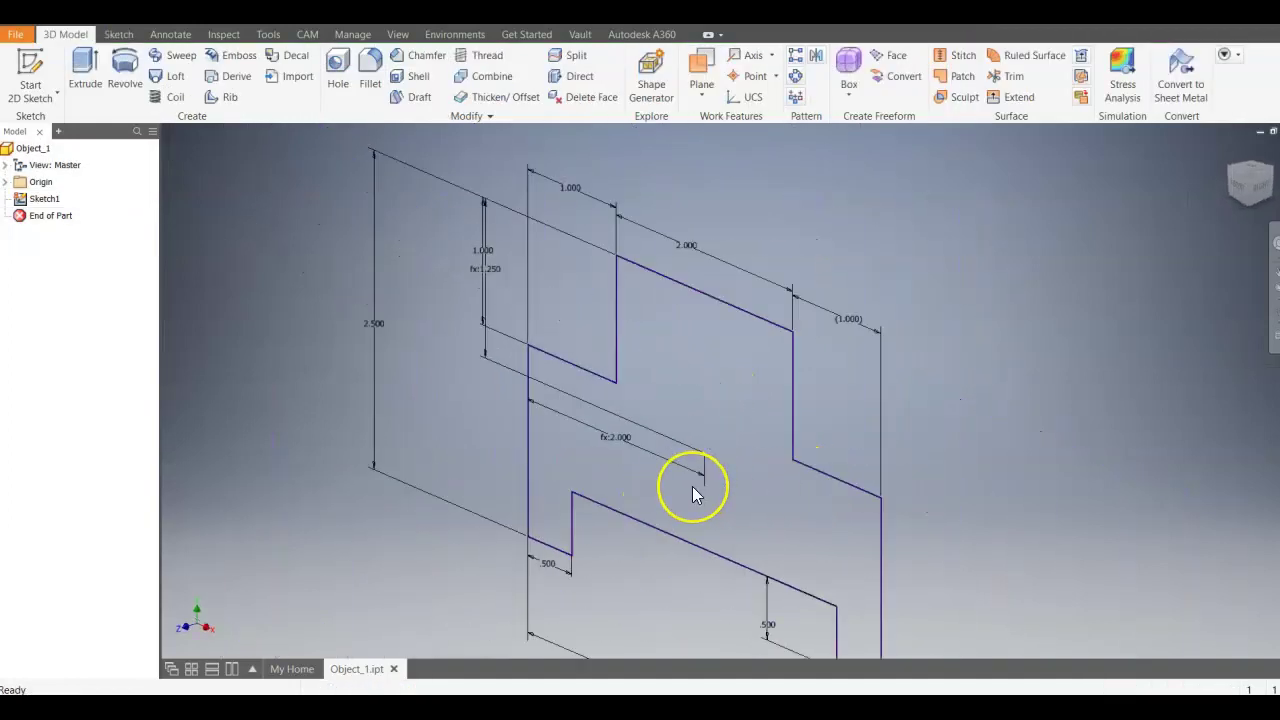
pyautogui.moveTo(695, 488); pyautogui.dragTo(668, 455, button='middle')
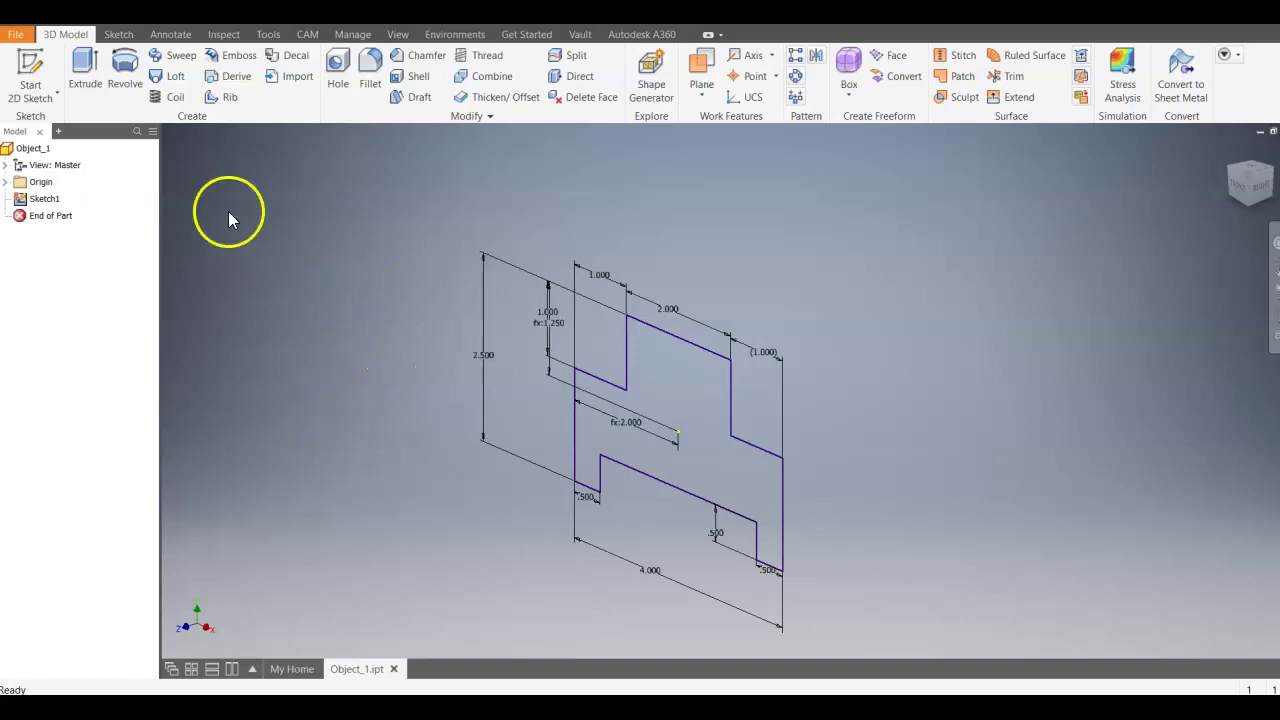
pyautogui.click(89, 80)
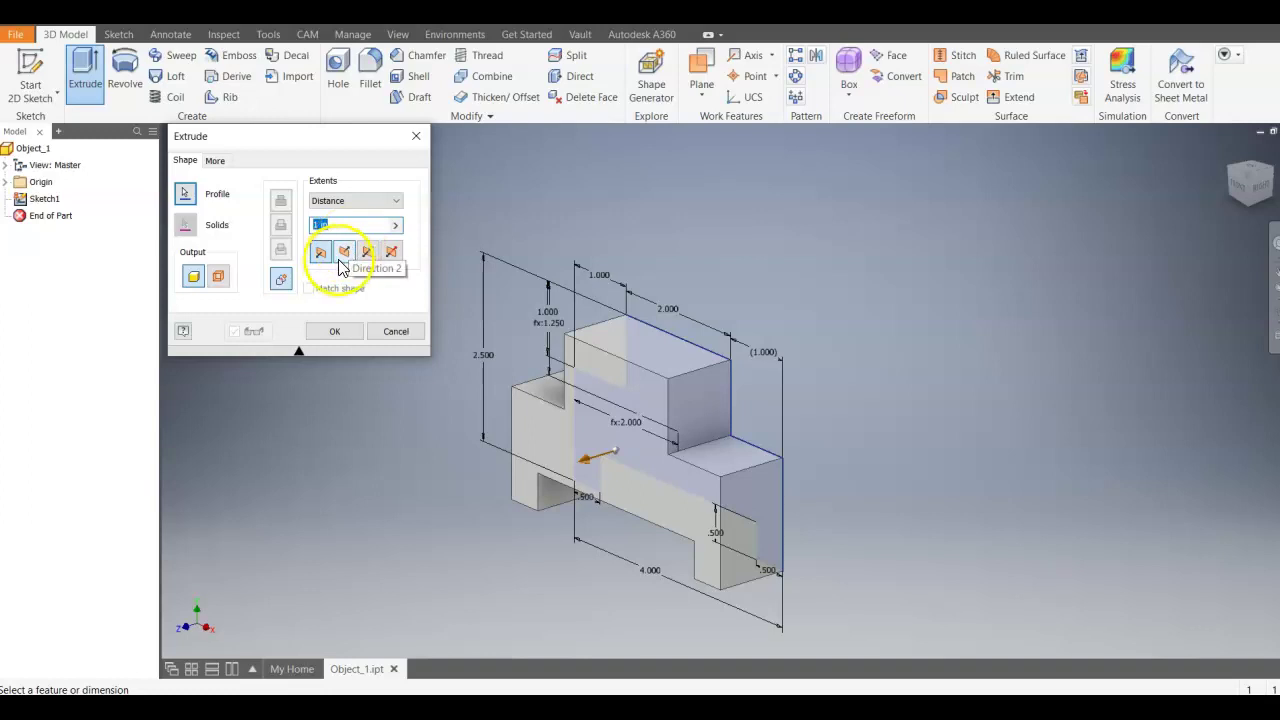
pyautogui.click(346, 254)
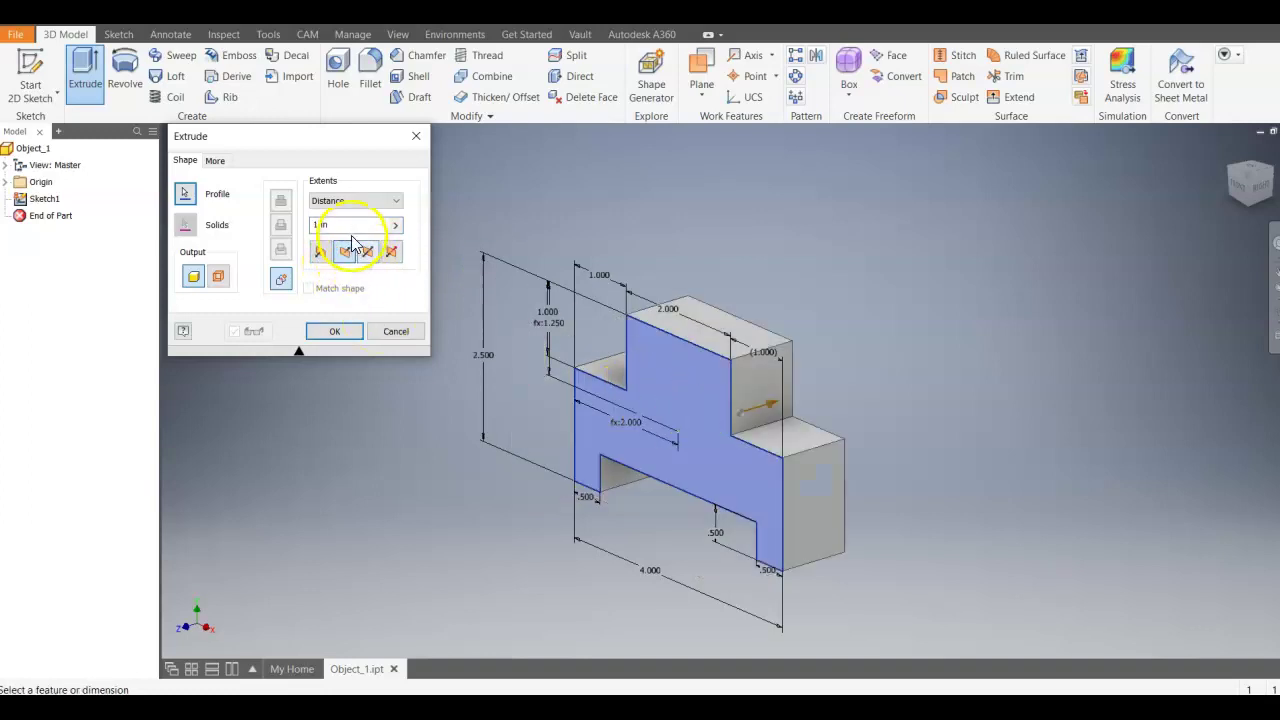
pyautogui.click(355, 226)
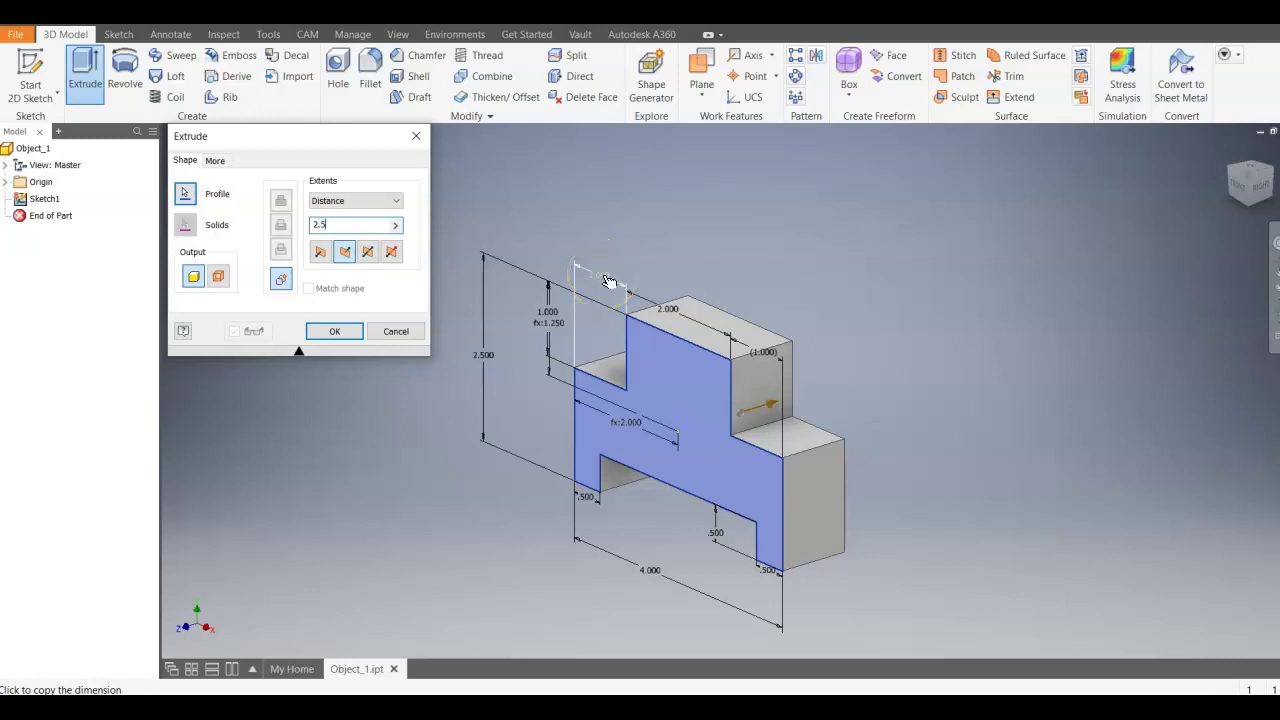
pyautogui.click(333, 330)
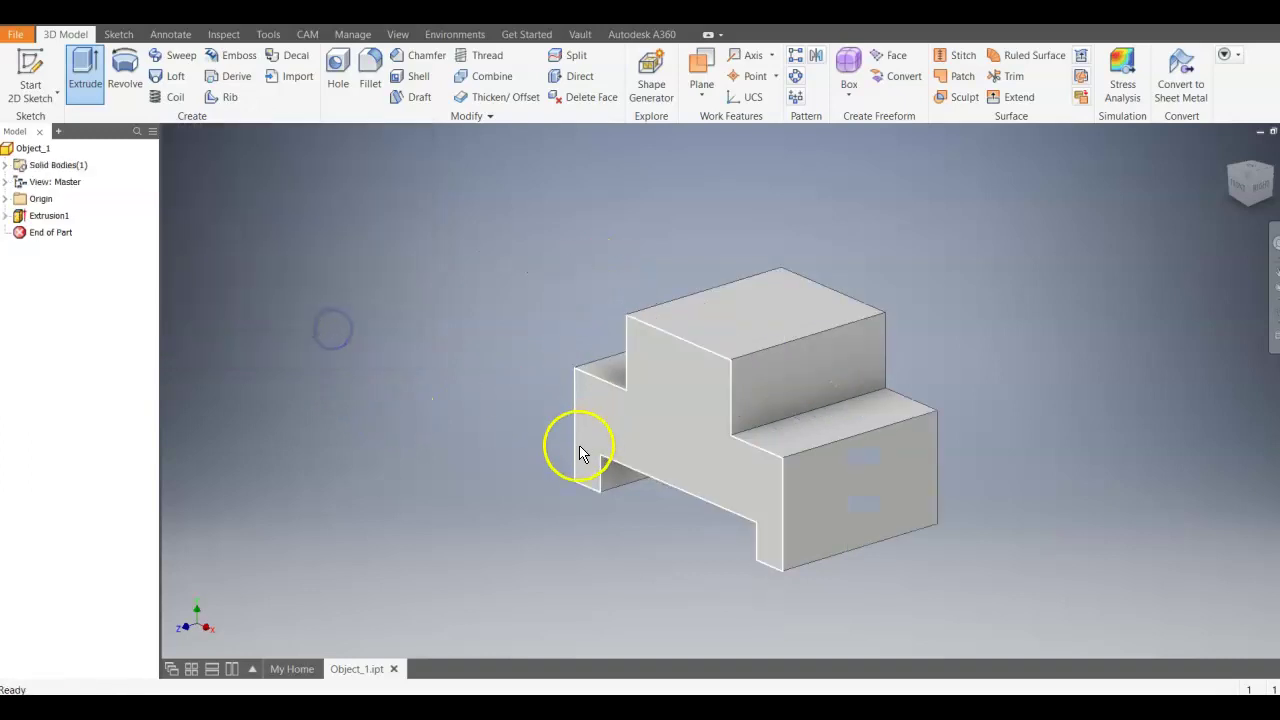
# Step: Start a 2D sketch on the block's right end face and draw a rectangle about 1.5 in wide and 0.43 in high inside it
pyautogui.keyDown('shift'); pyautogui.moveTo(629, 491); pyautogui.dragTo(686, 457, button='middle'); pyautogui.keyUp('shift')
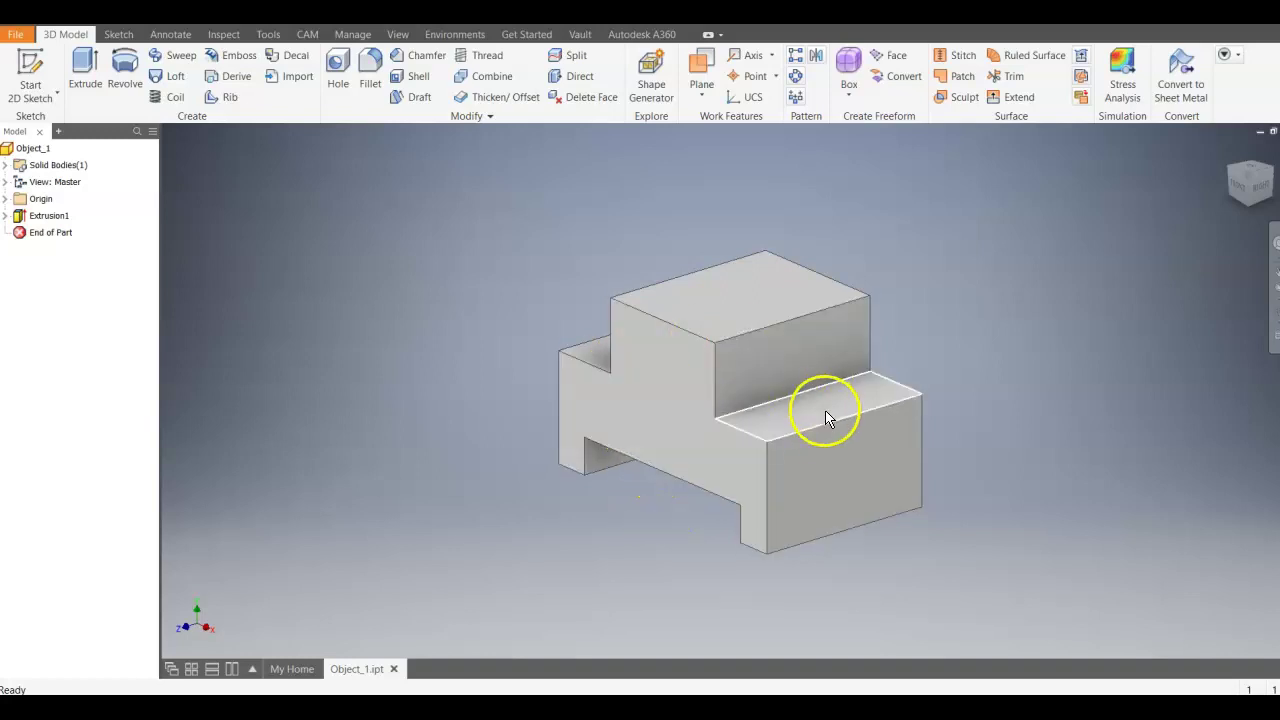
pyautogui.moveTo(818, 472); pyautogui.dragTo(767, 432, button='middle')
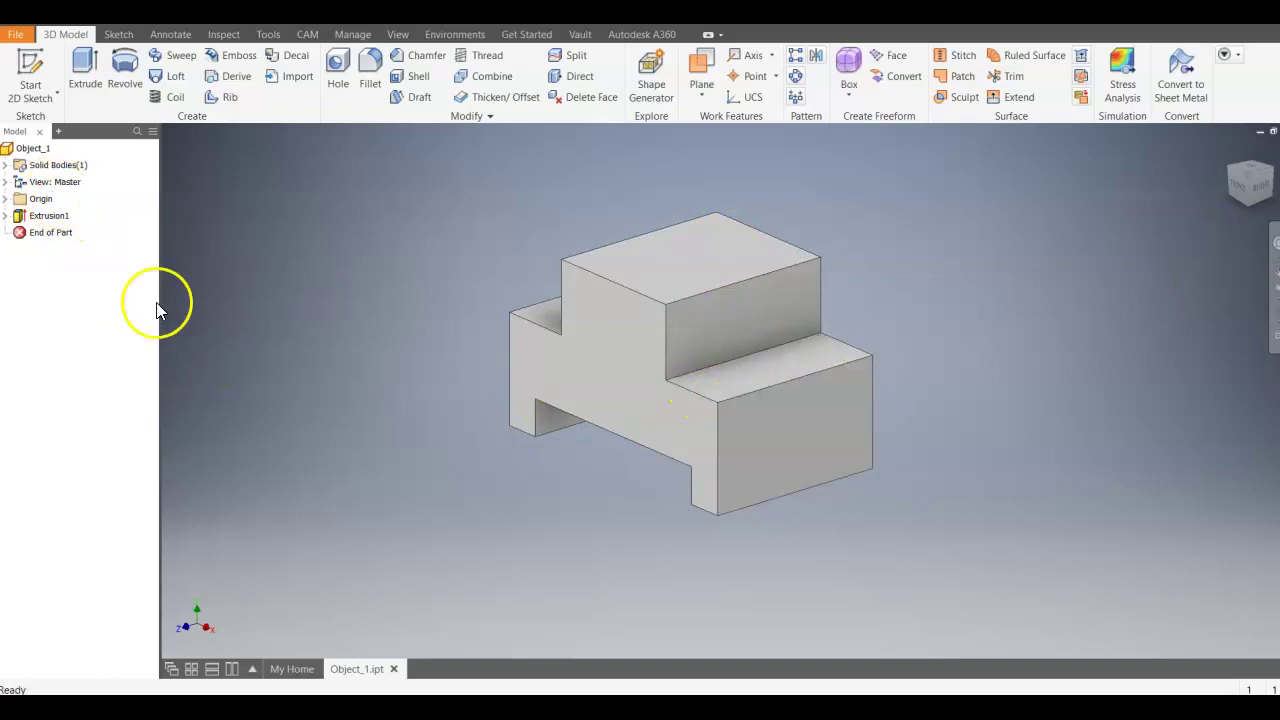
pyautogui.click(32, 97)
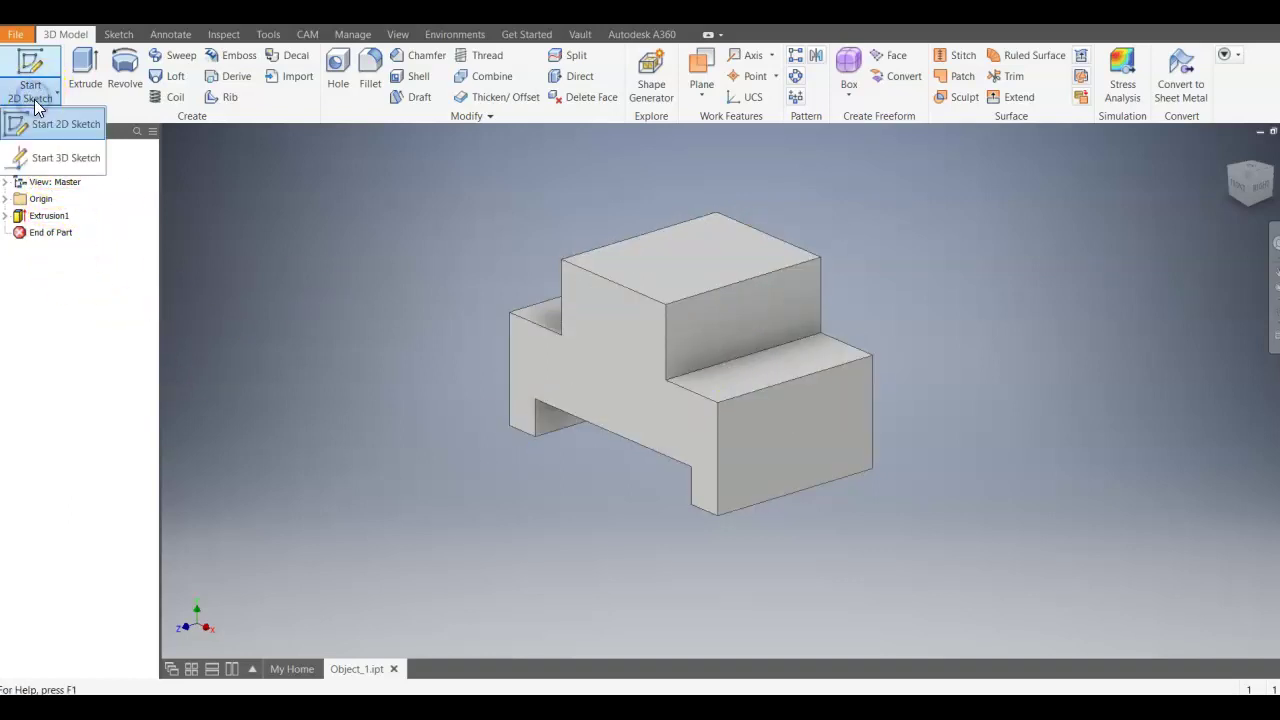
pyautogui.click(56, 127)
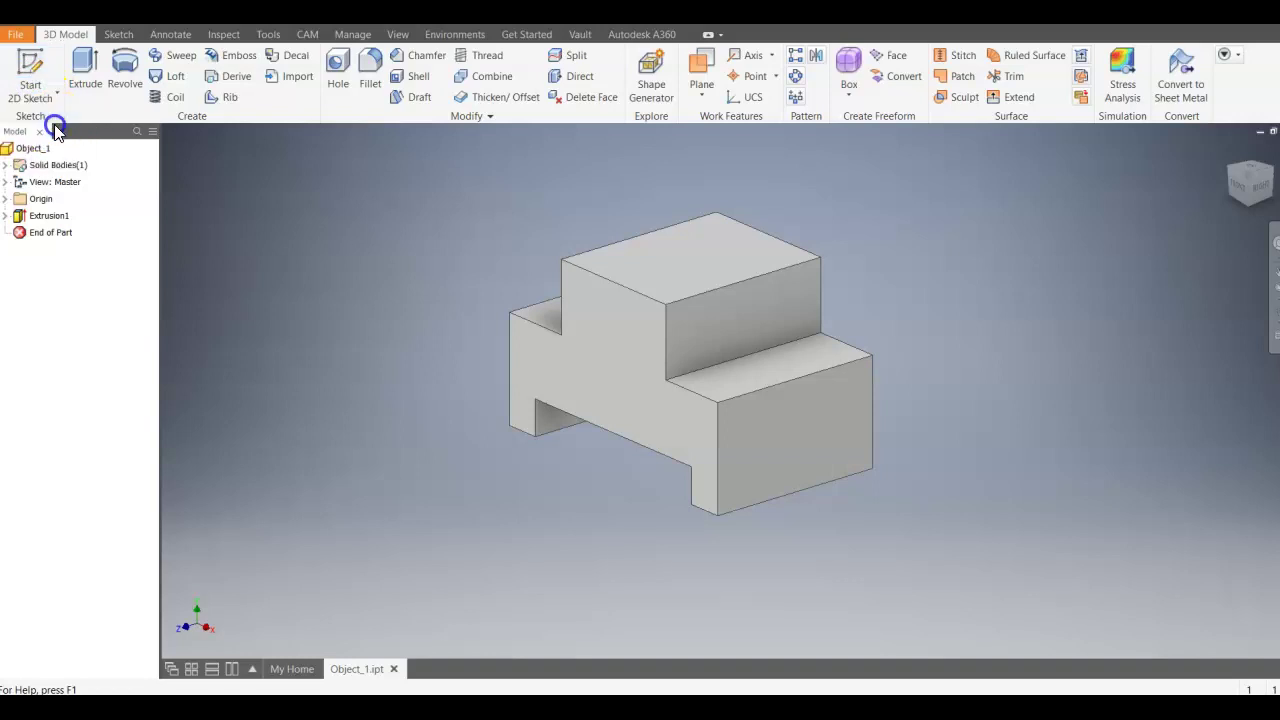
pyautogui.click(796, 428)
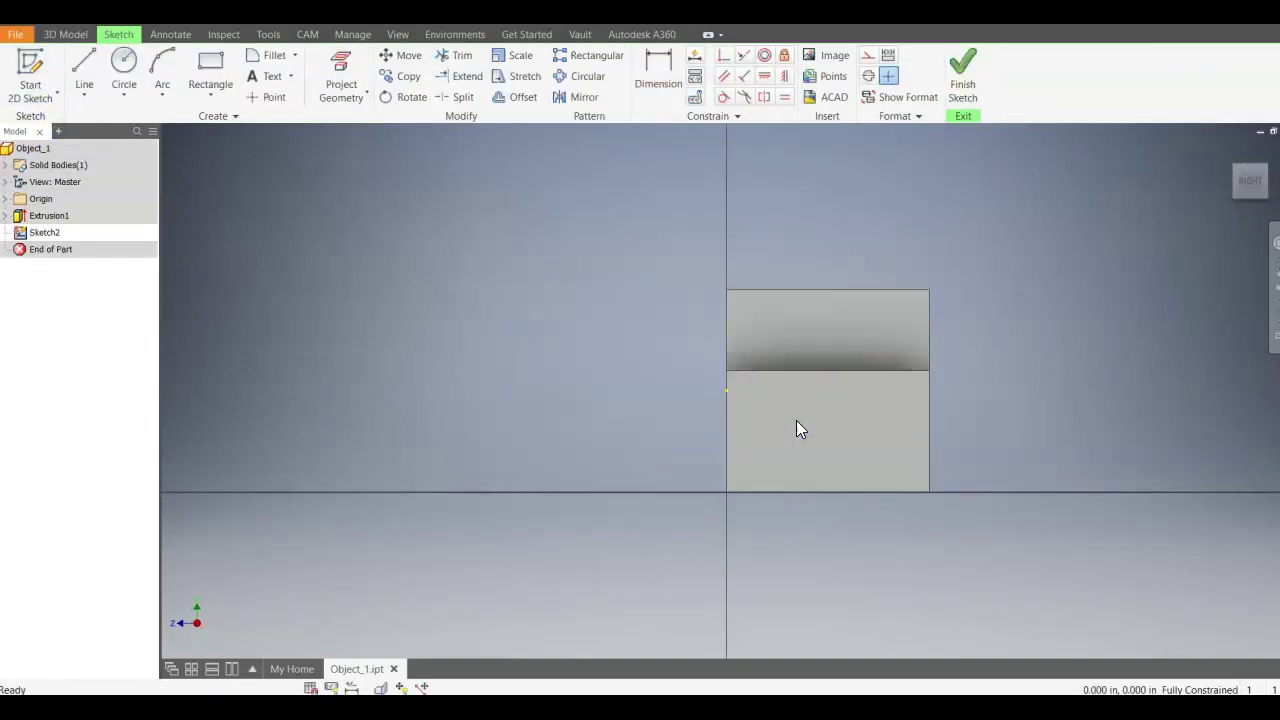
pyautogui.click(210, 65)
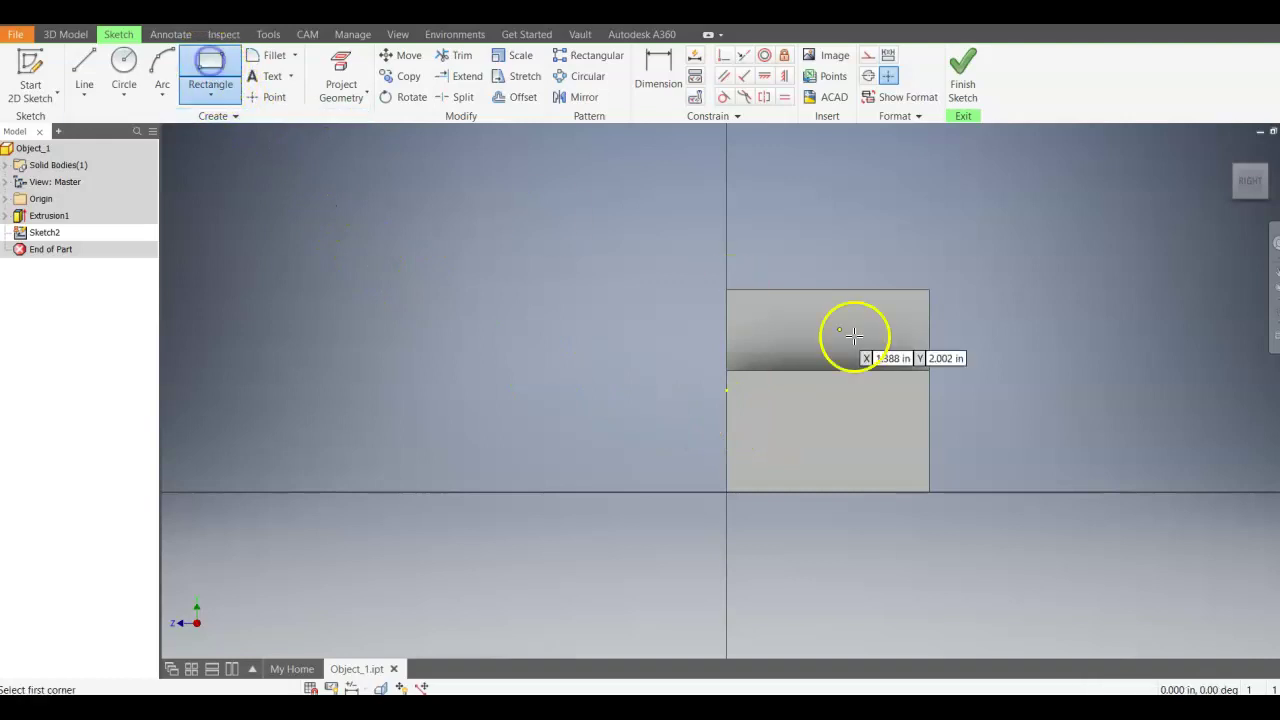
pyautogui.click(766, 440)
pyautogui.click(886, 407)
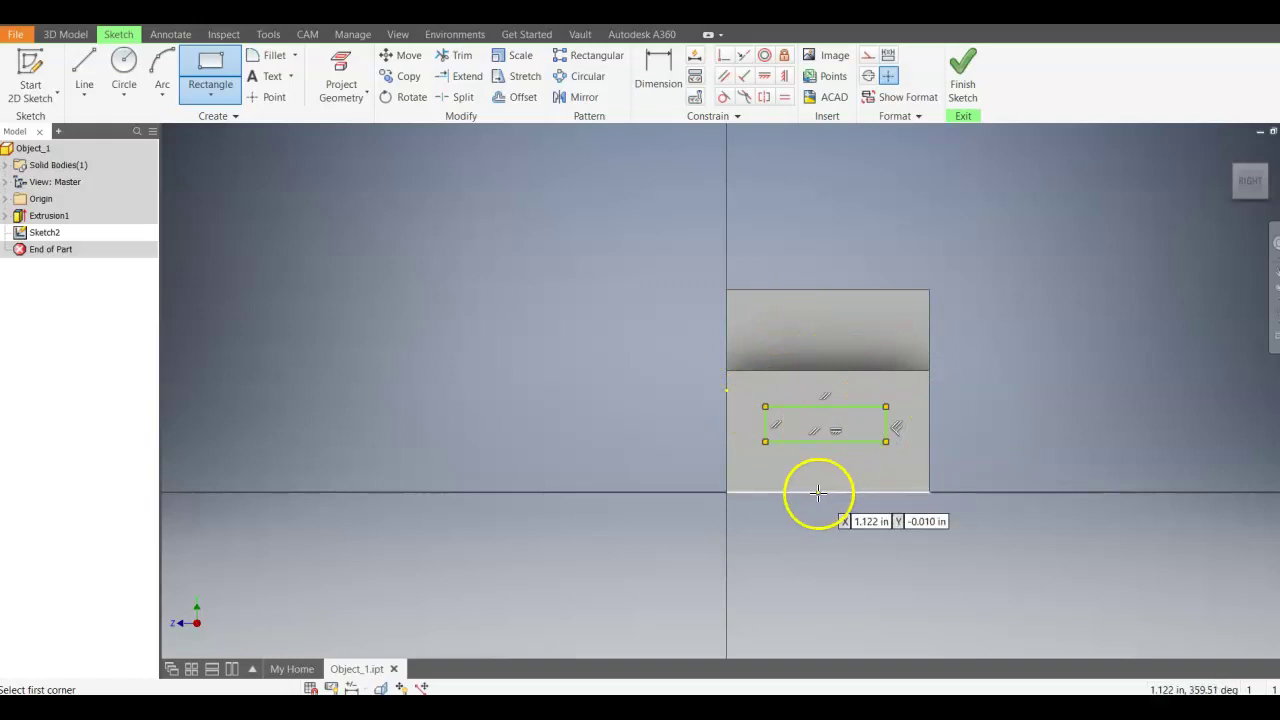
# Step: Dimension the horizontal distance from the face's left edge to the rectangle's left side as 0.5 in
pyautogui.click(658, 80)
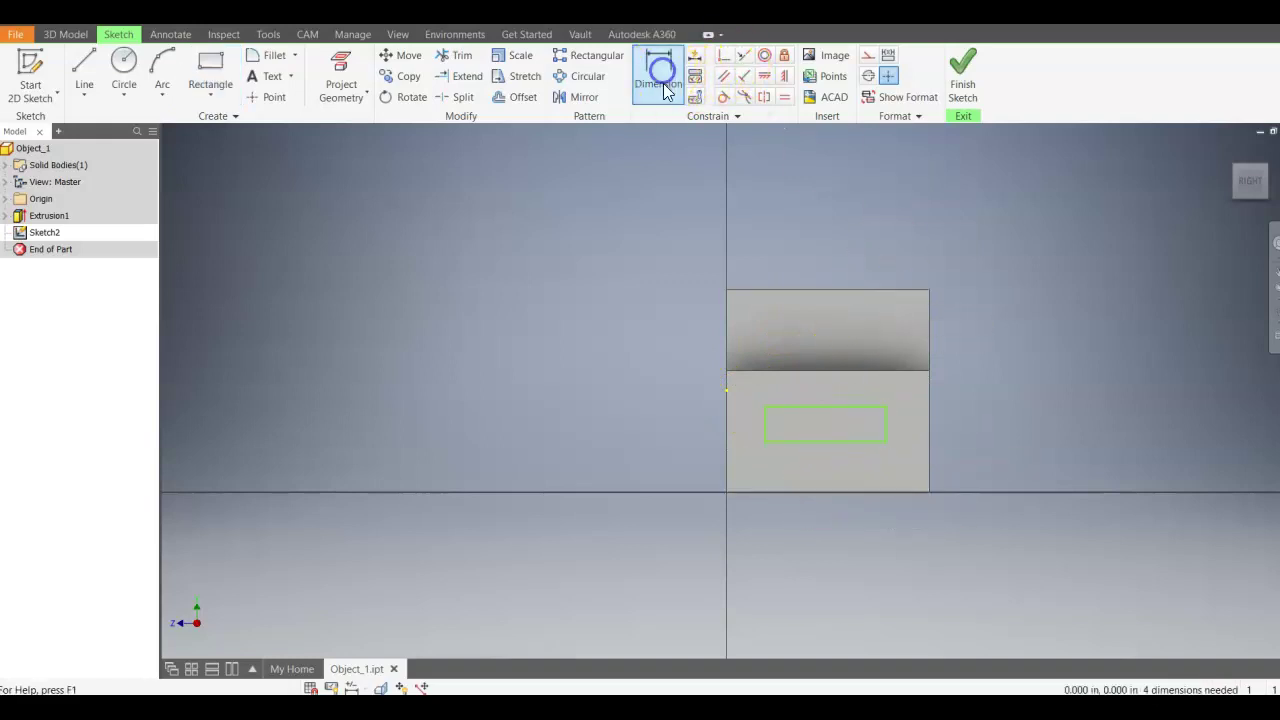
pyautogui.scroll(-1, 752, 420)
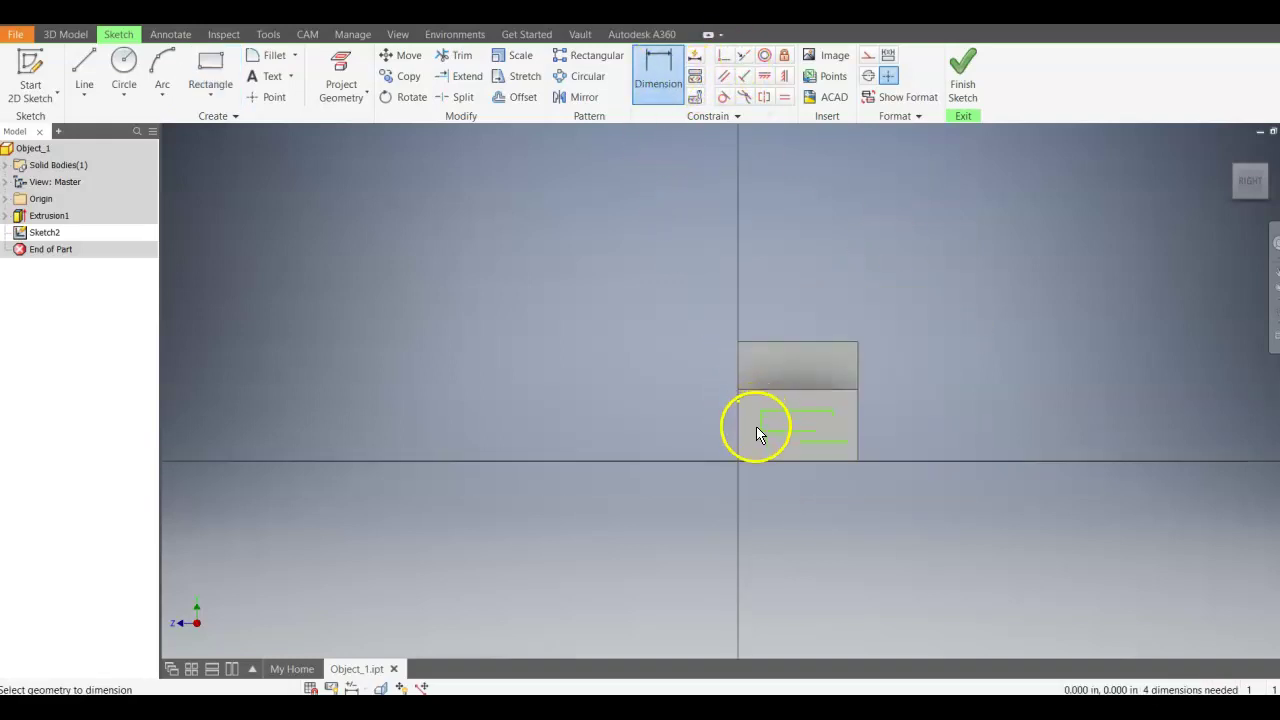
pyautogui.scroll(3, 756, 428)
pyautogui.click(784, 402)
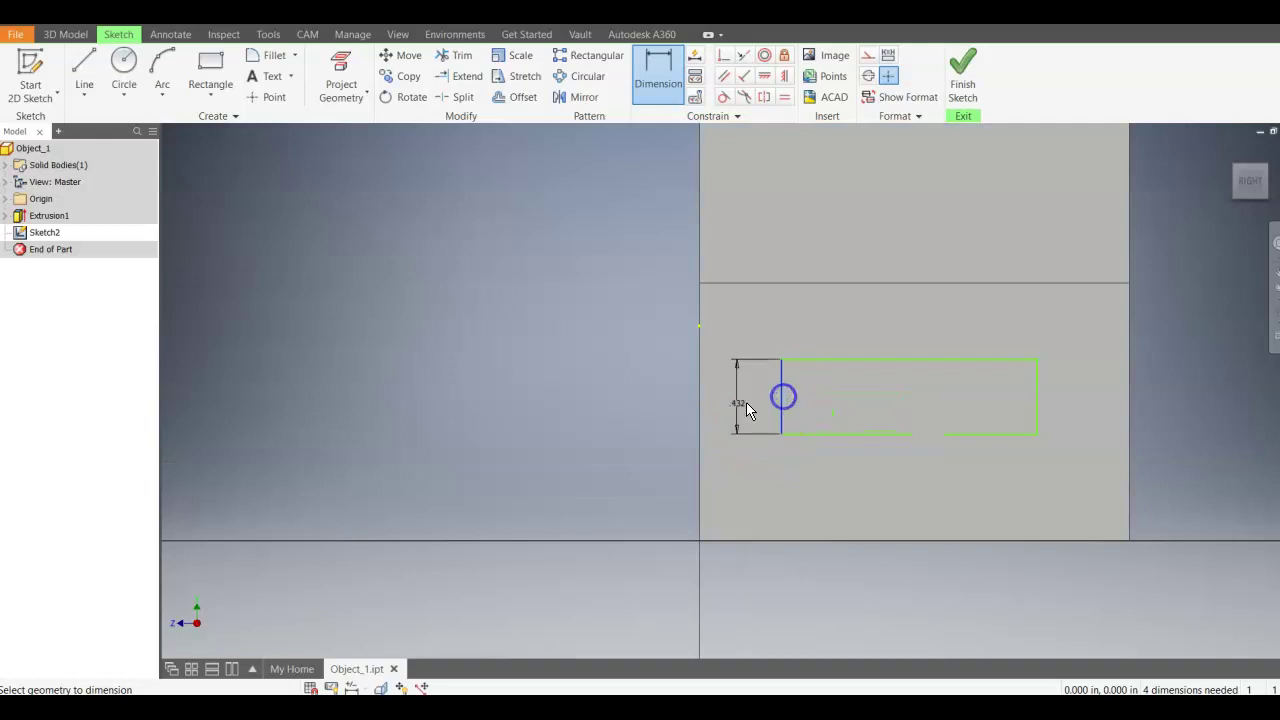
pyautogui.click(702, 406)
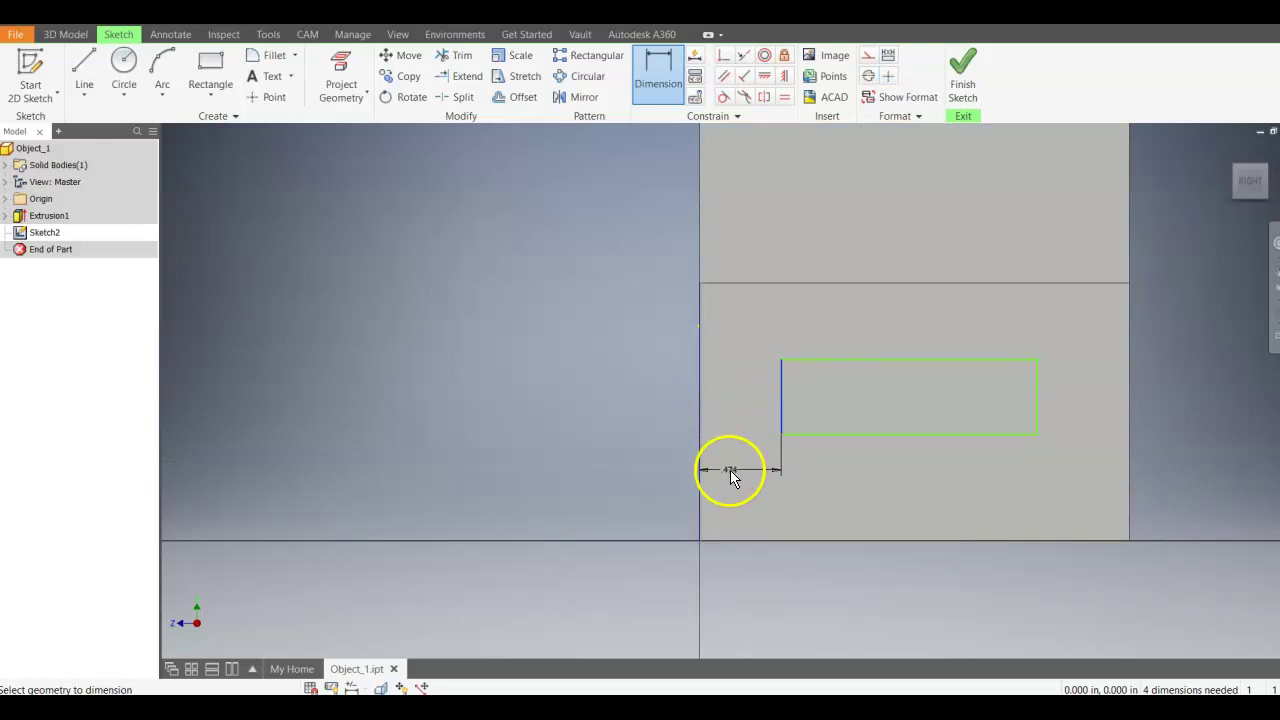
pyautogui.click(731, 470)
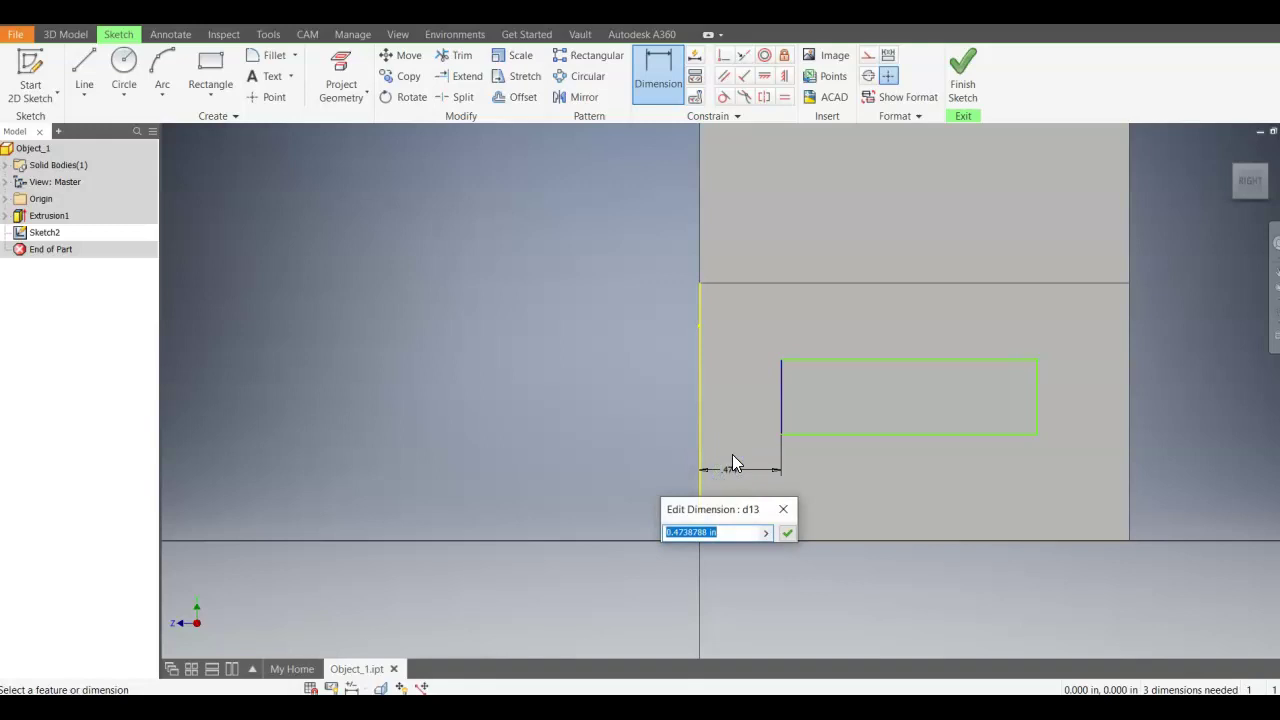
pyautogui.write('.5')
pyautogui.press('Return')
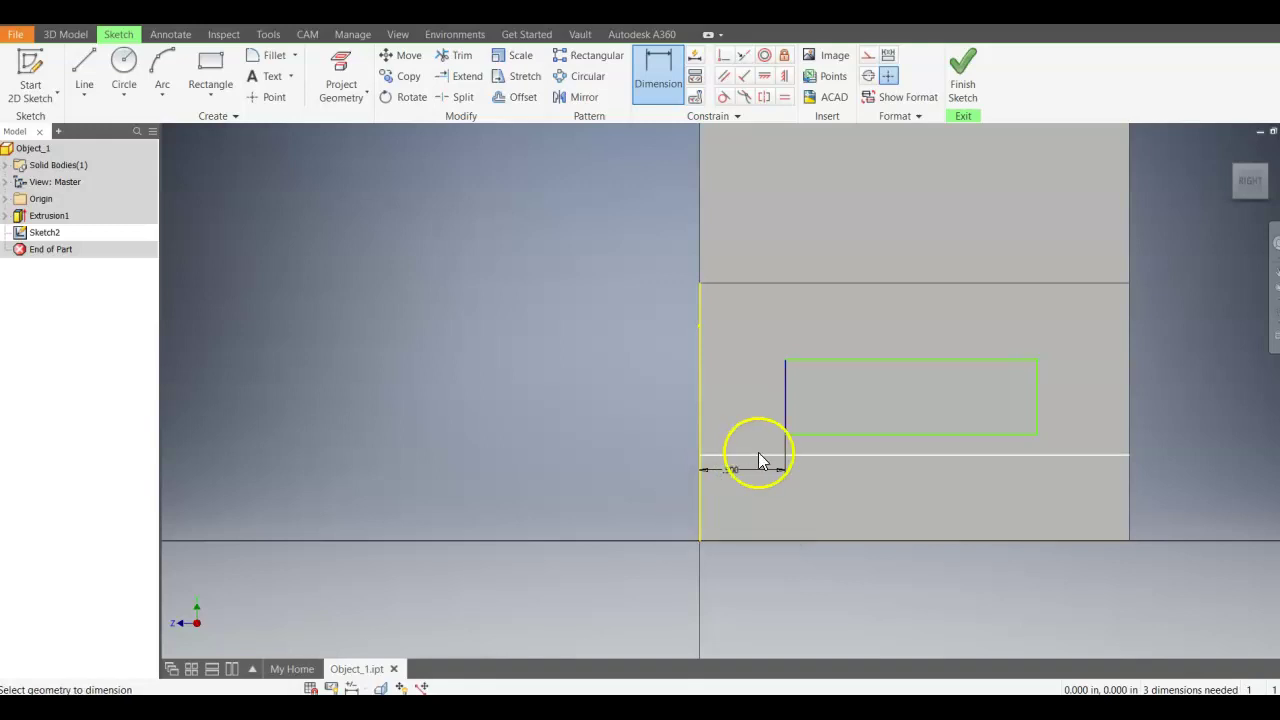
# Step: Dimension the rectangle's height between its upper and lower sides as 0.25 in
pyautogui.click(866, 360)
pyautogui.click(836, 434)
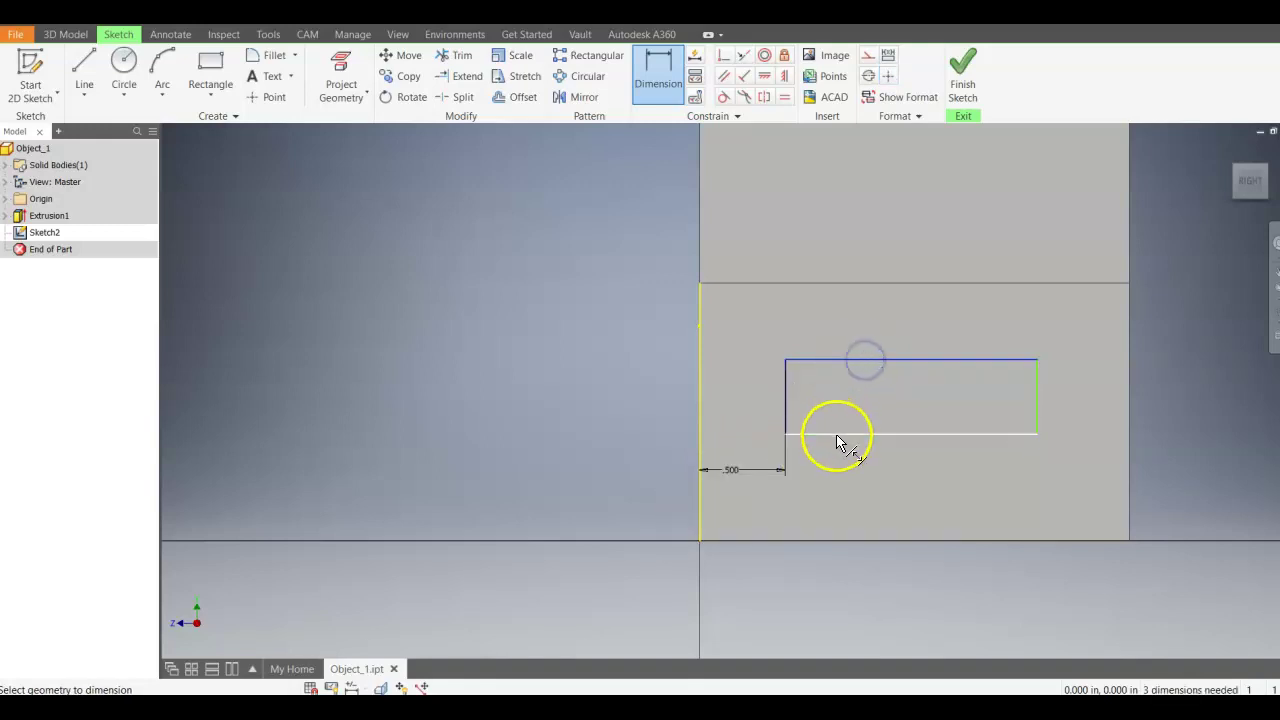
pyautogui.click(764, 410)
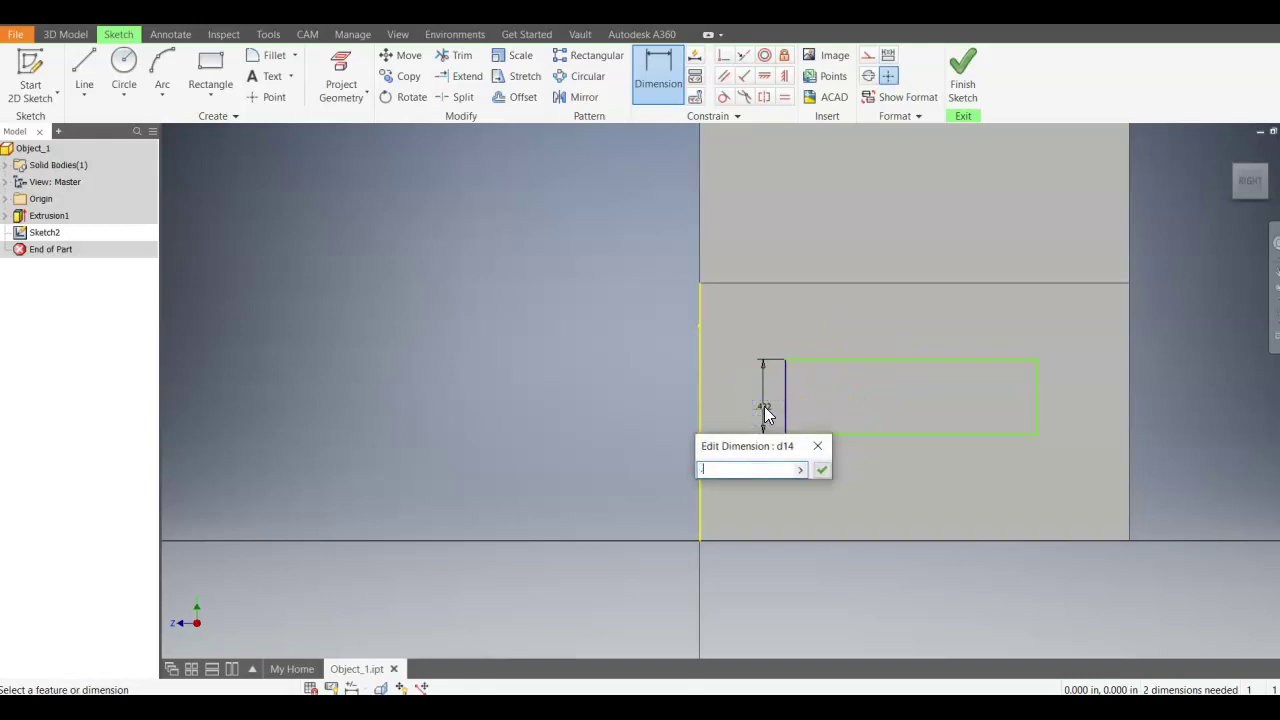
pyautogui.write('.25')
pyautogui.press('Return')
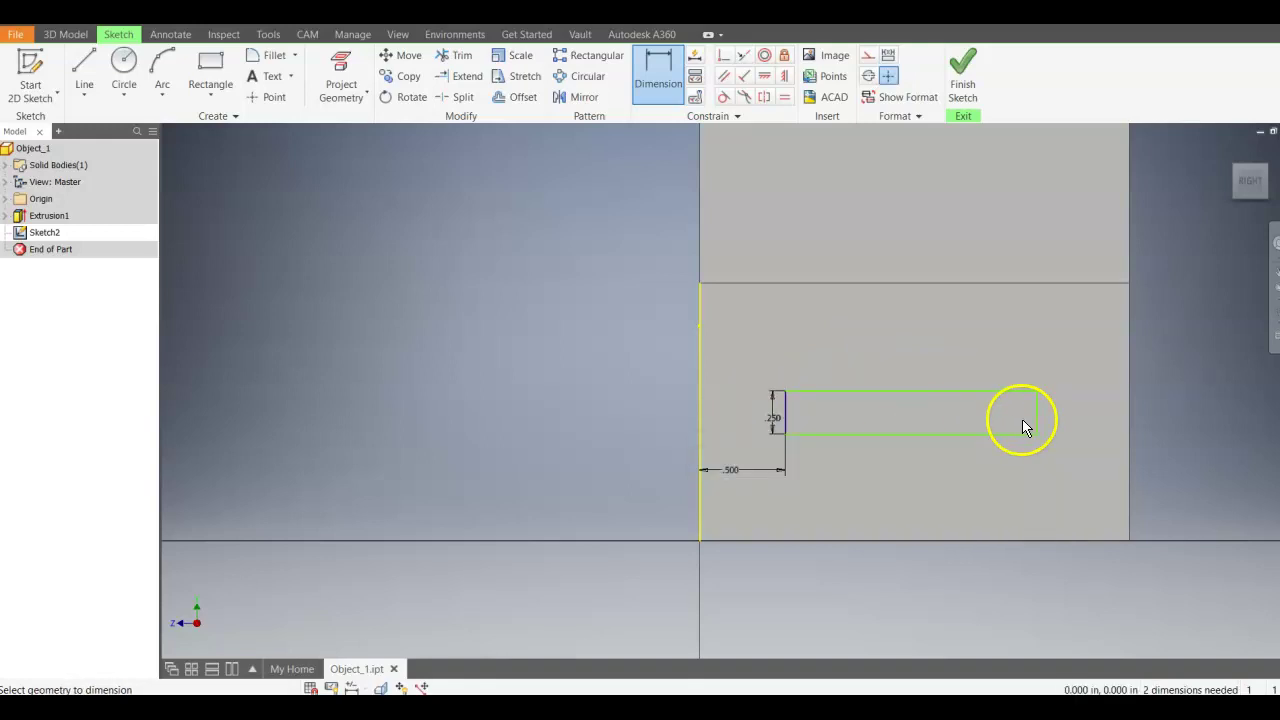
# Step: Dimension the rectangle's width between its two vertical sides as 1.5 in
pyautogui.click(784, 420)
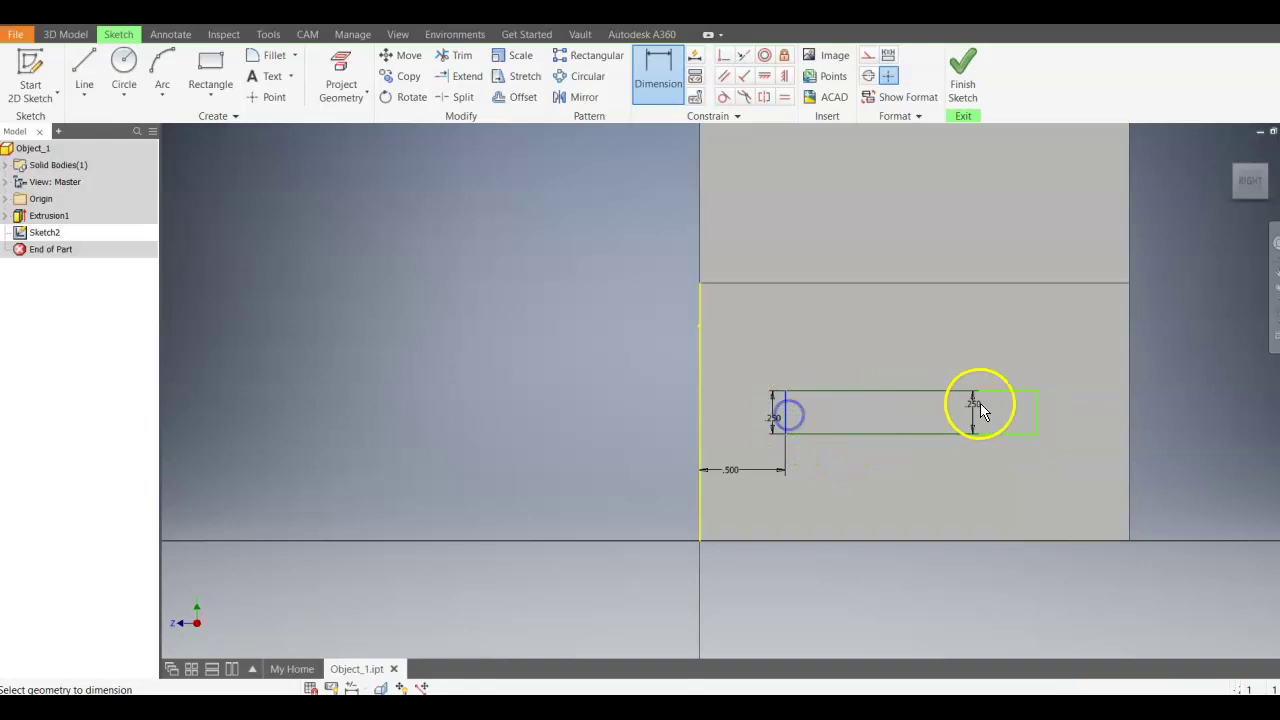
pyautogui.click(1036, 410)
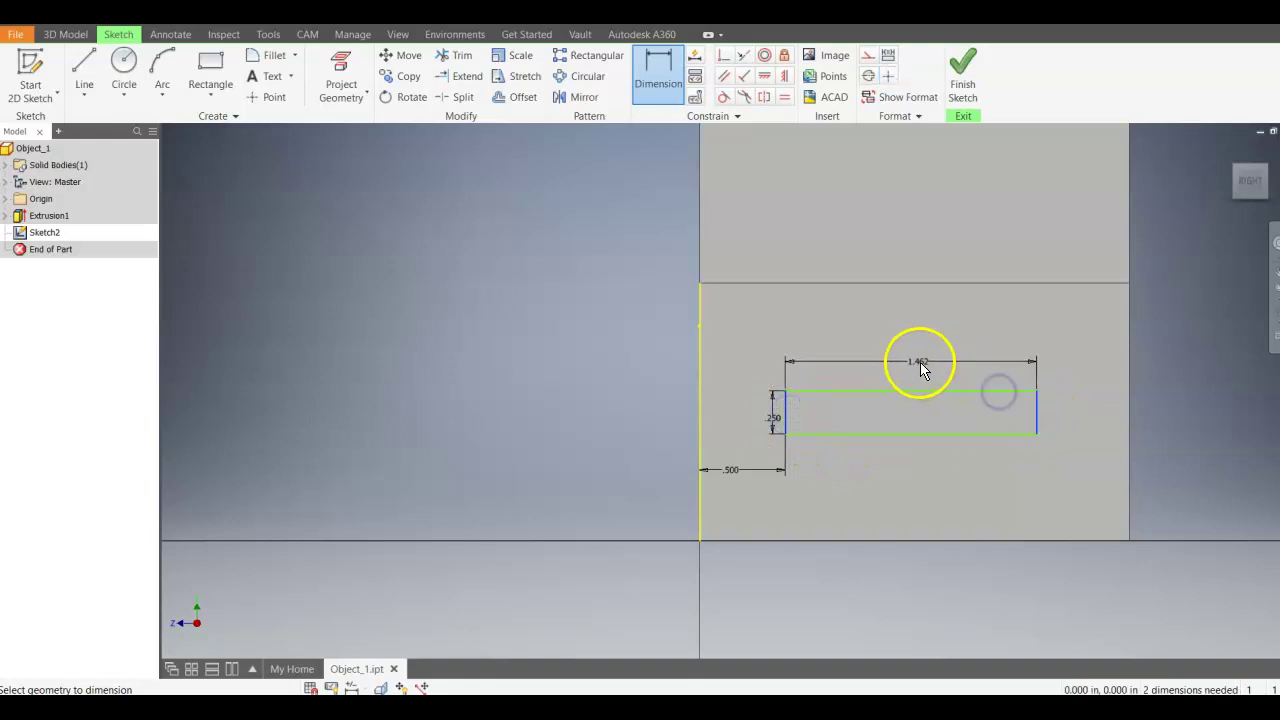
pyautogui.click(917, 362)
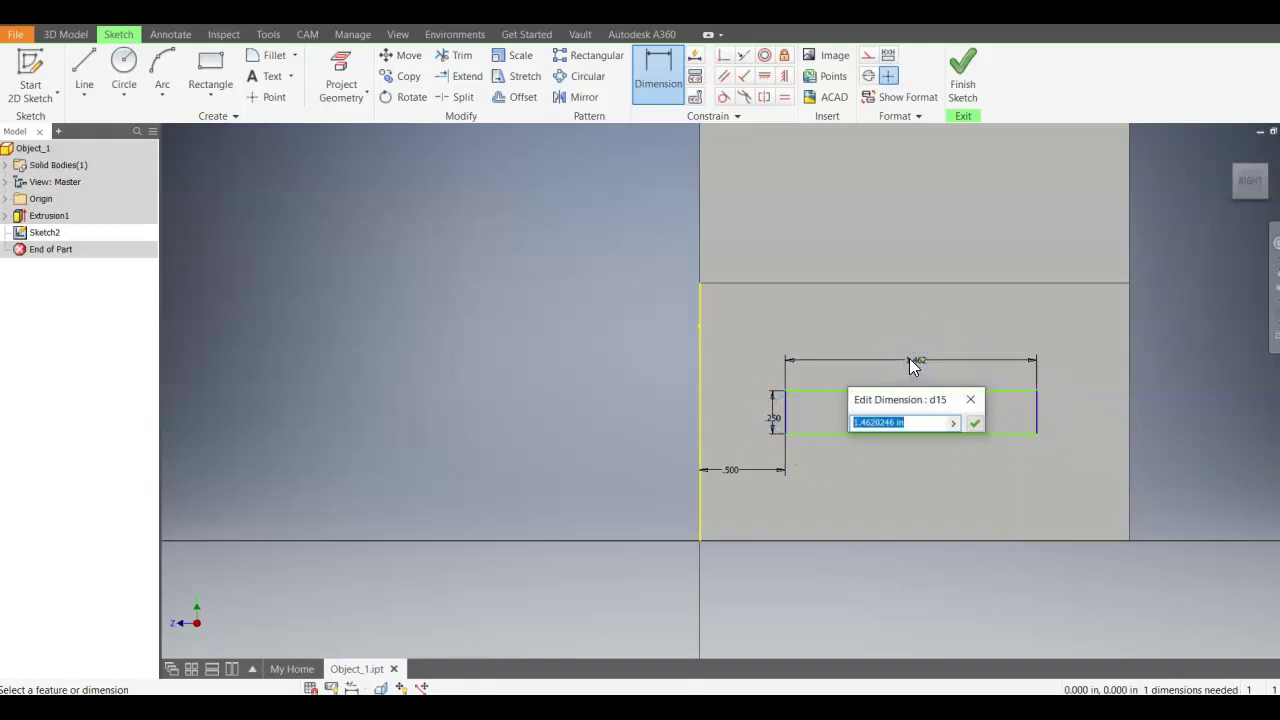
pyautogui.write('1.5')
pyautogui.press('Return')
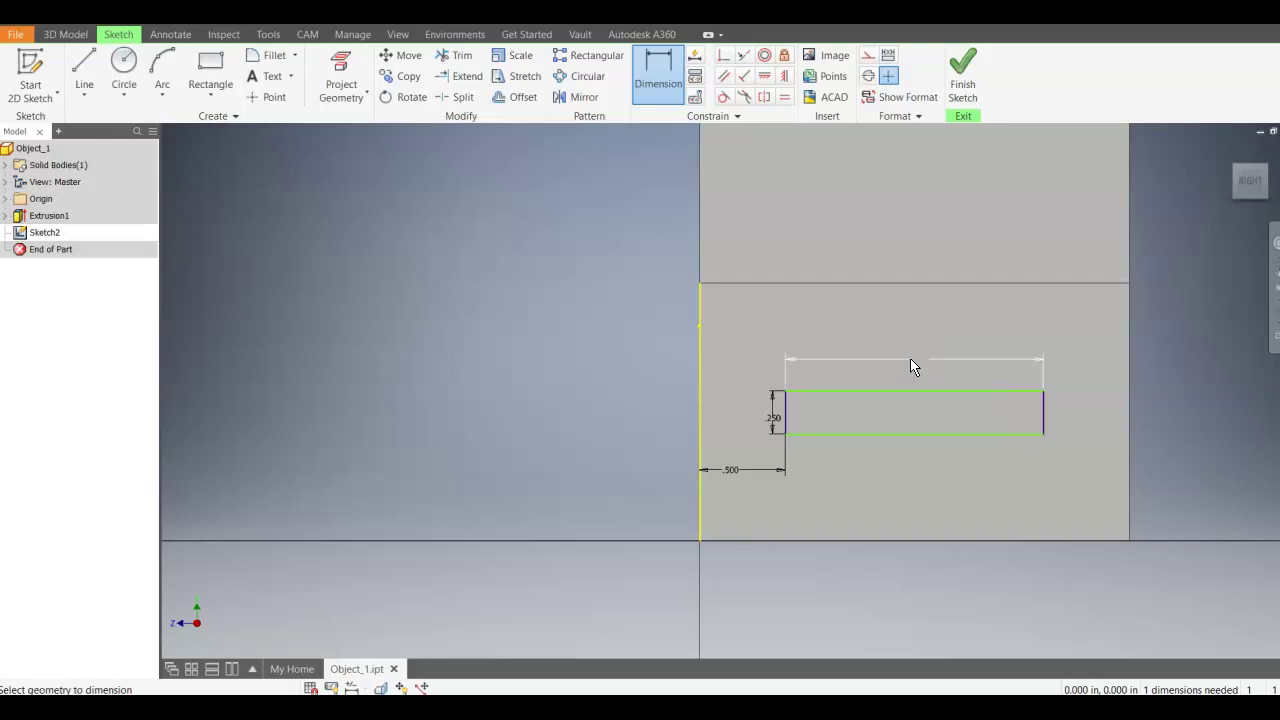
pyautogui.click(1020, 455)
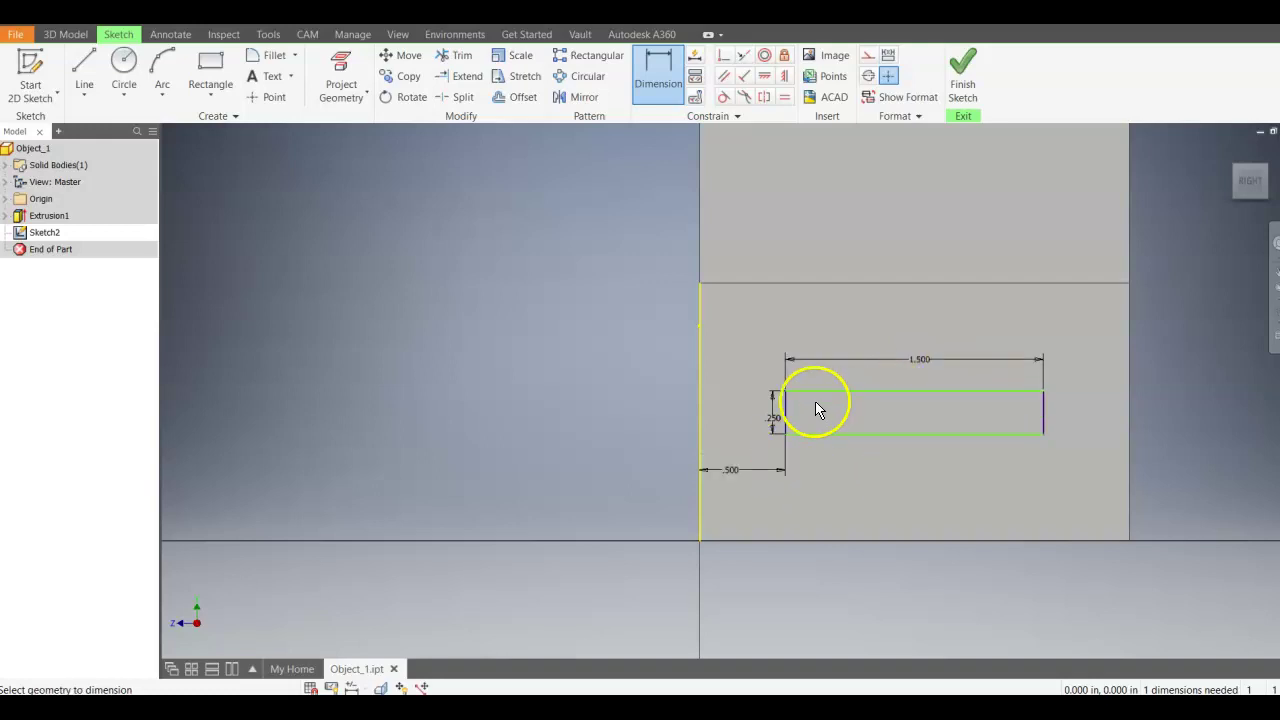
# Step: Dimension the vertical distance from the end face's upper edge to the rectangle's upper side as 0.75 in
pyautogui.click(908, 392)
pyautogui.click(930, 286)
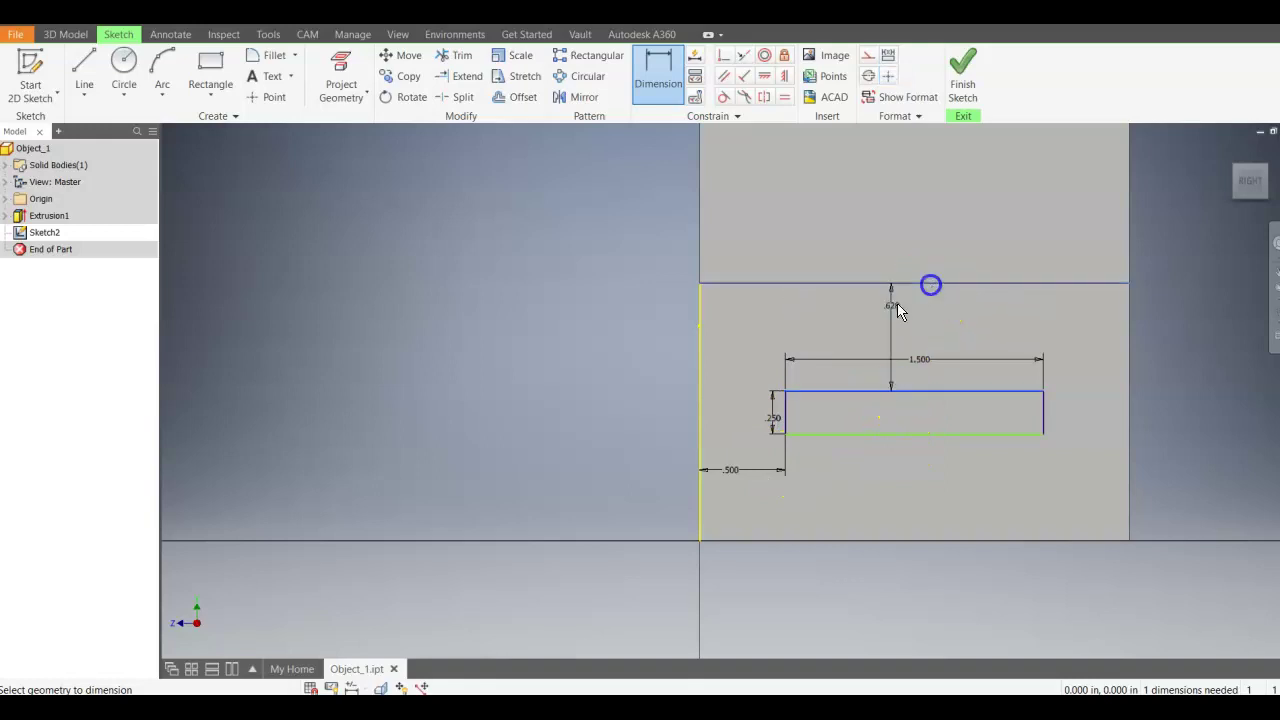
pyautogui.click(727, 370)
pyautogui.click(734, 360)
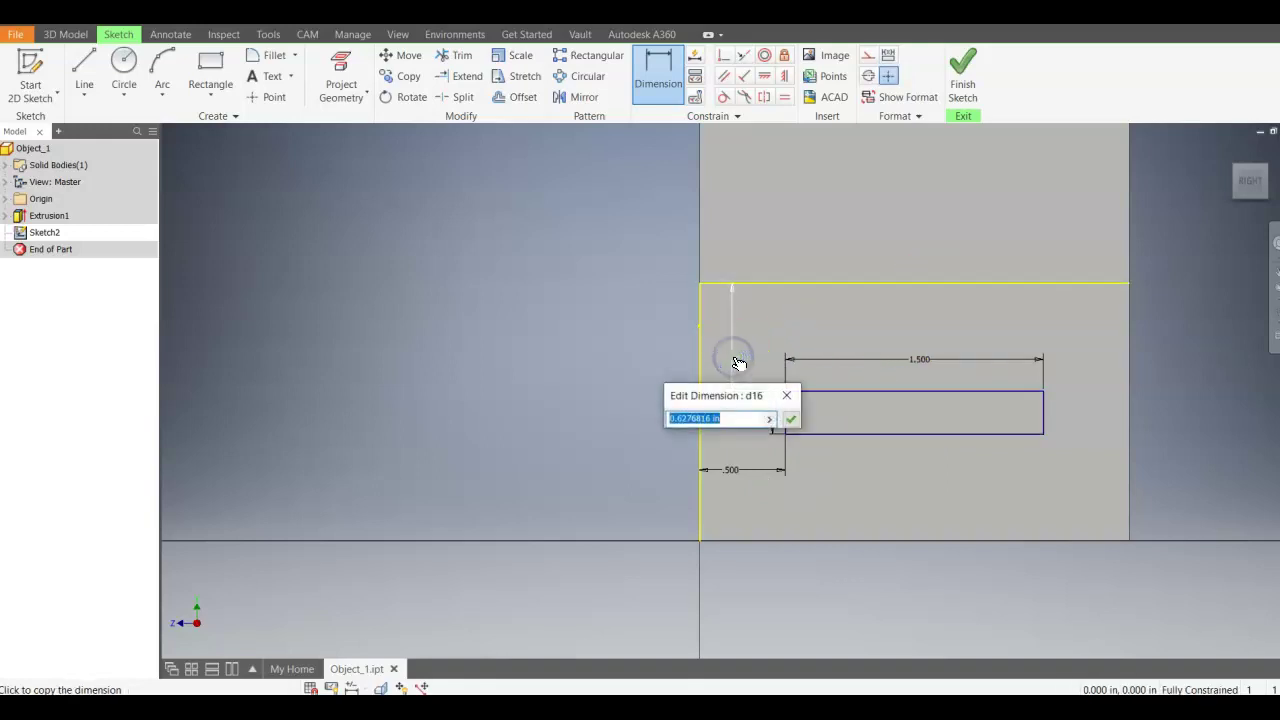
pyautogui.press('Return')
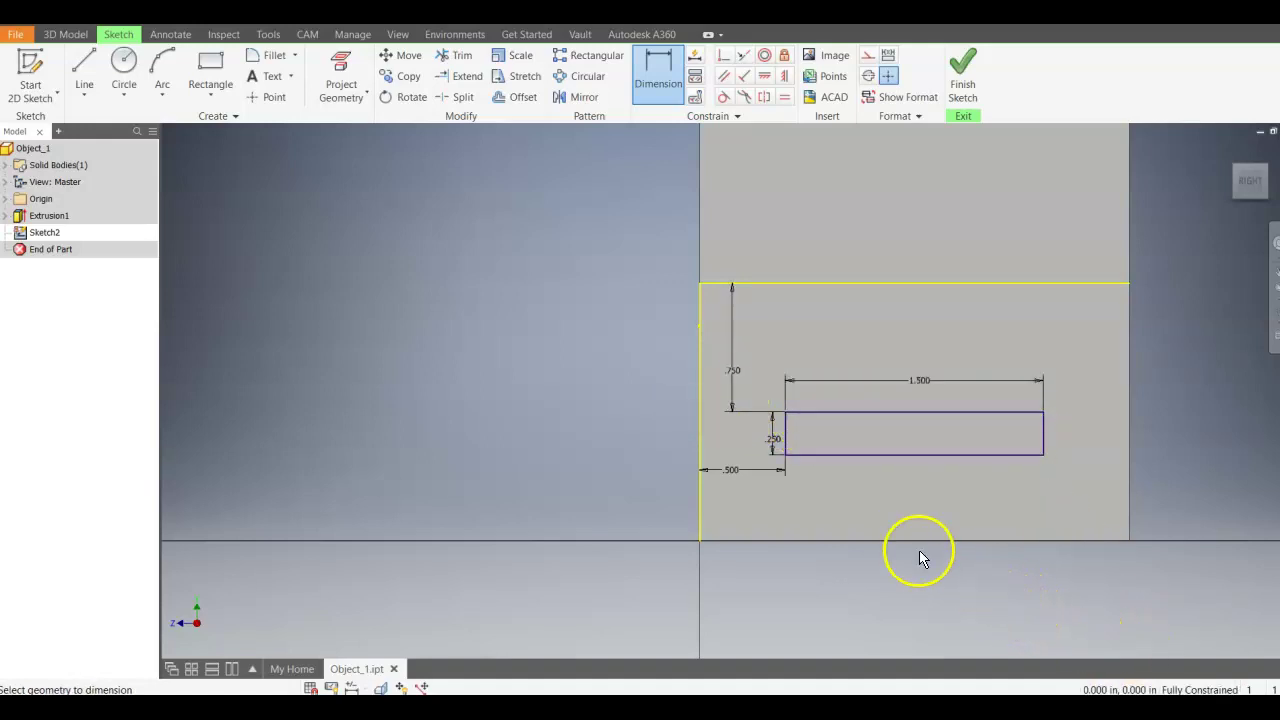
# Step: Finish the sketch and extrude the dimensioned rectangle 0.75 in outward from the end face as a joined tab
pyautogui.click(966, 84)
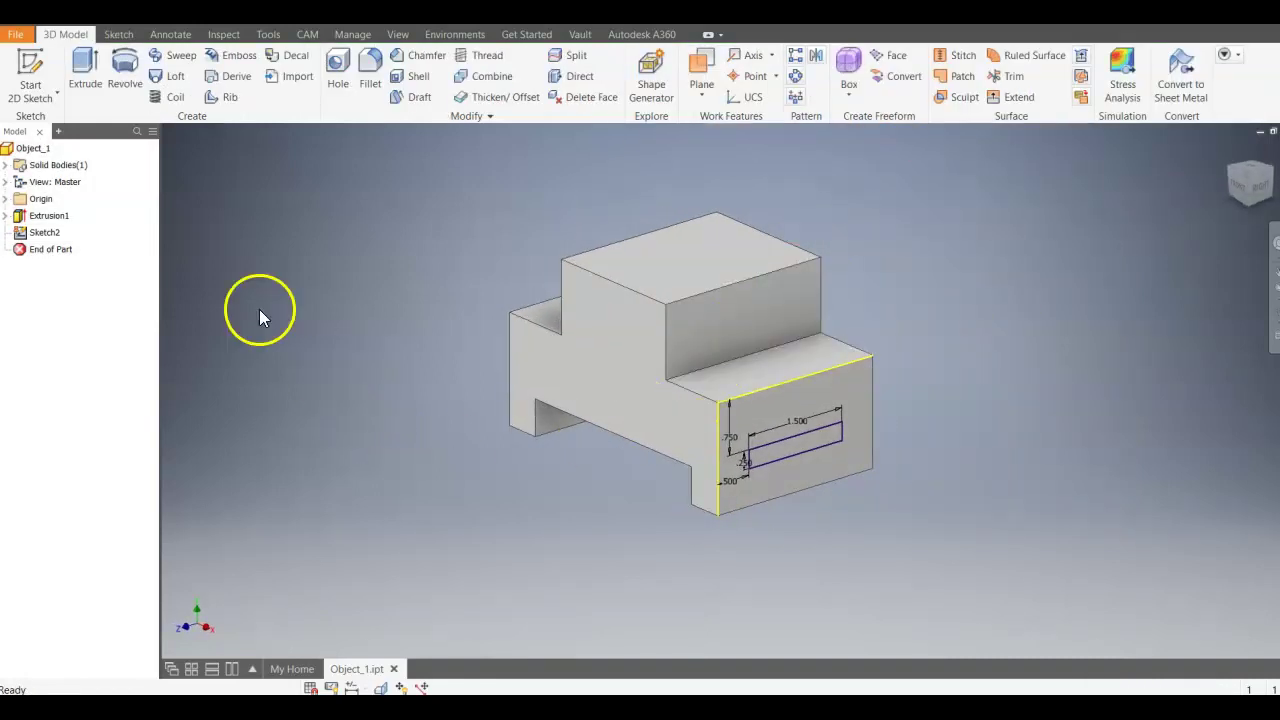
pyautogui.click(86, 70)
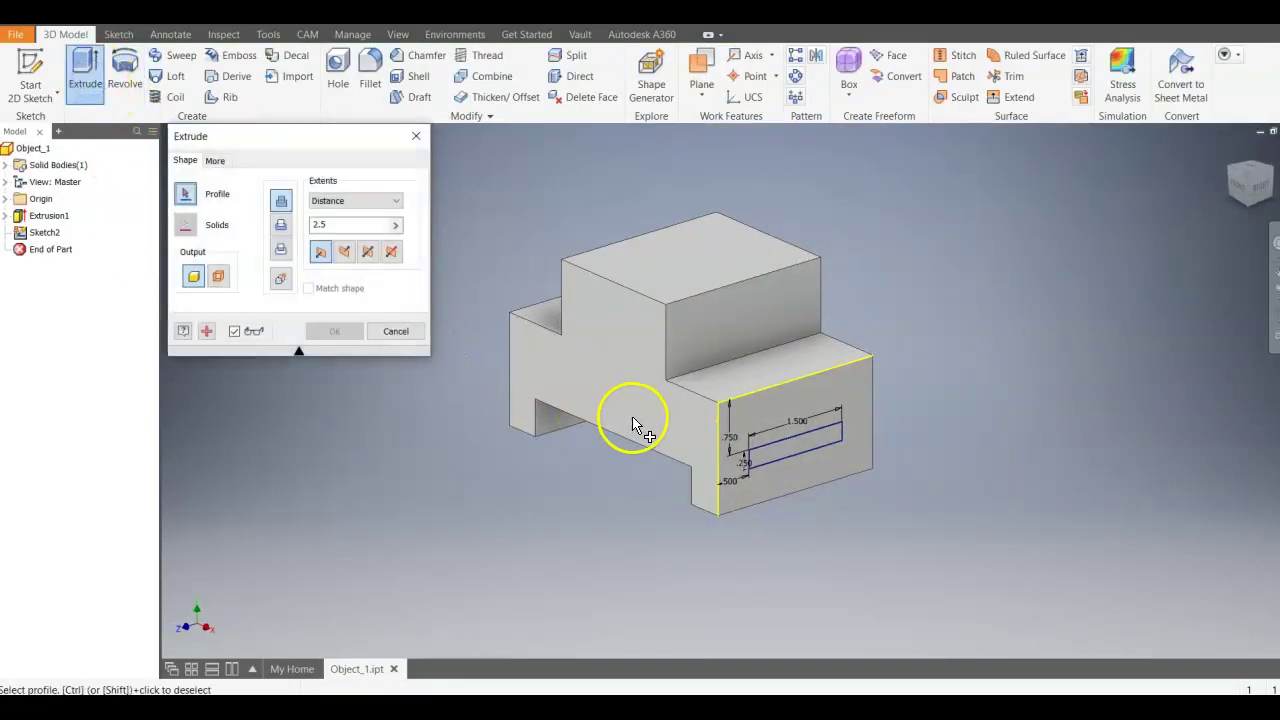
pyautogui.click(800, 441)
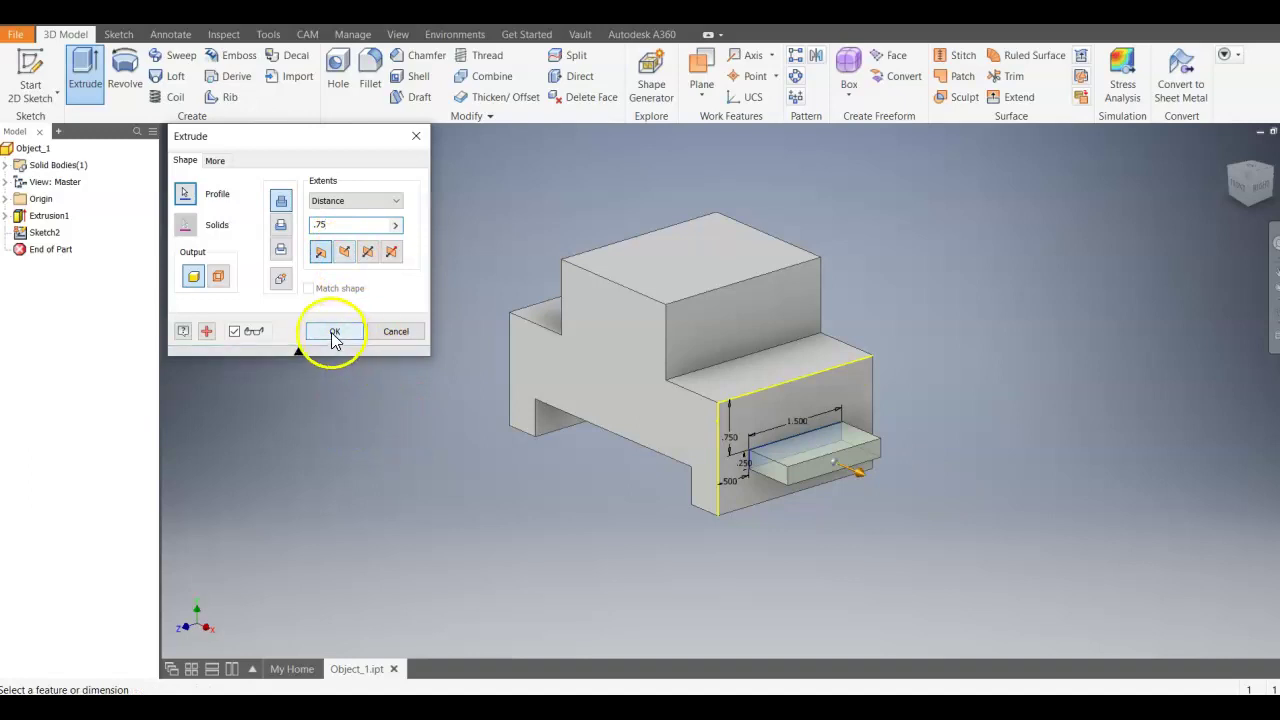
pyautogui.click(334, 333)
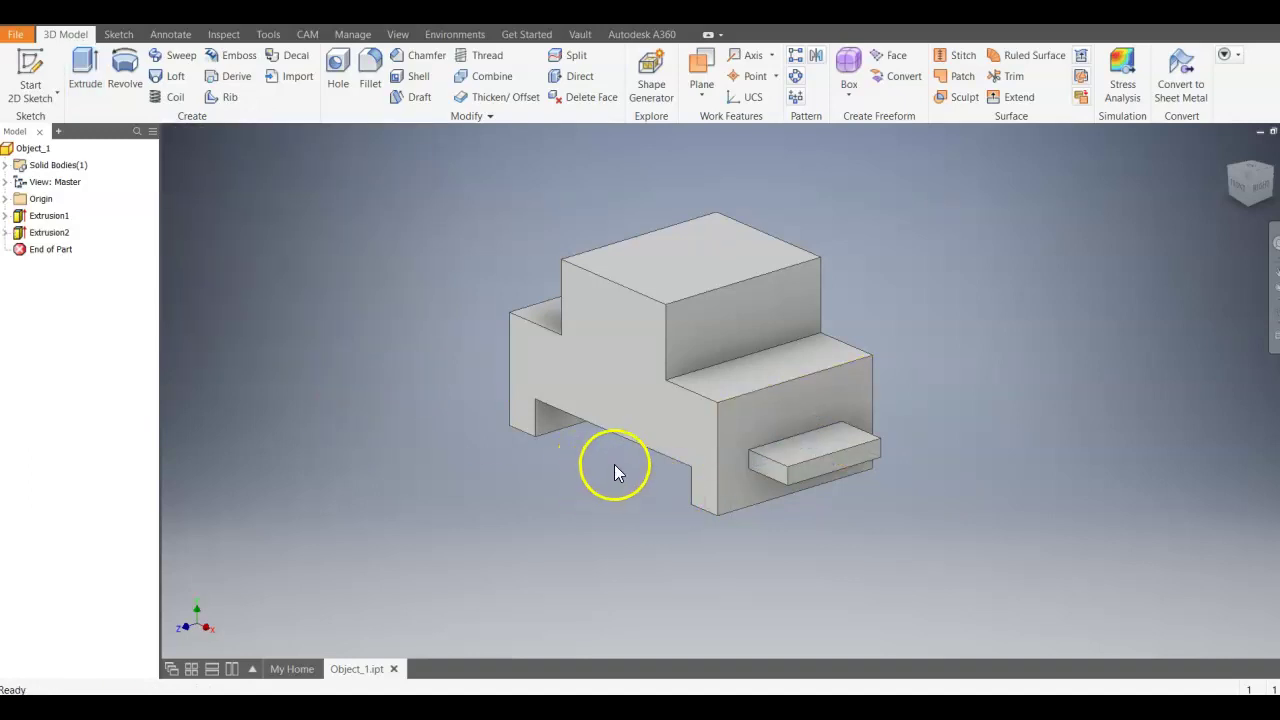
# Step: Update the physical properties in Object_1's iProperties to calculate the part's mass, area and volume with the Generic material
pyautogui.moveTo(614, 464); pyautogui.dragTo(589, 479, button='middle')
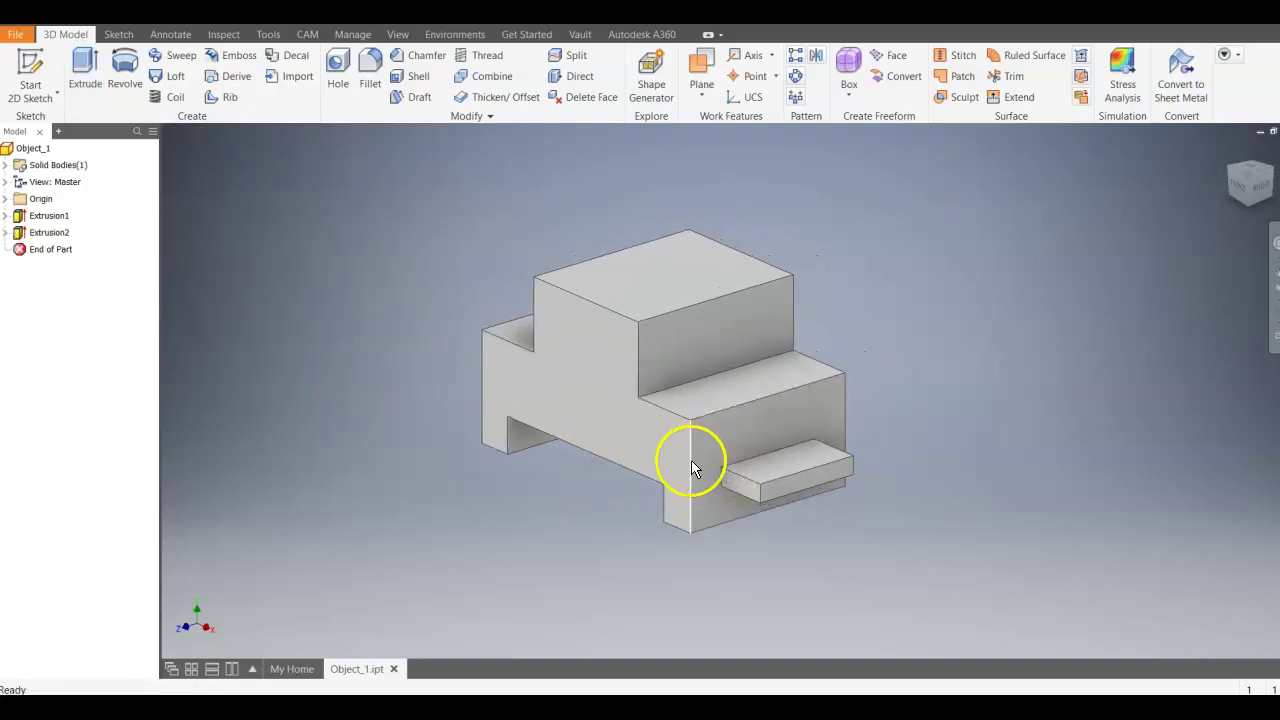
pyautogui.moveTo(695, 470); pyautogui.dragTo(530, 455, button='middle')
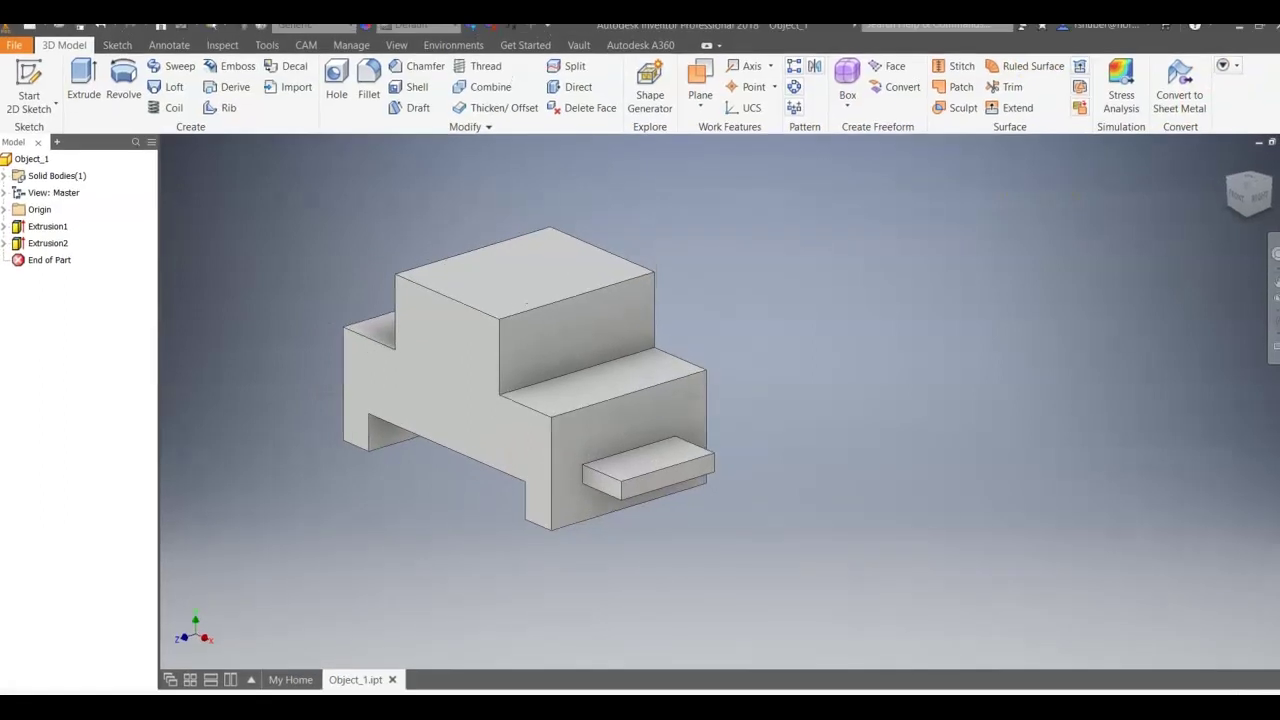
pyautogui.click(433, 287)
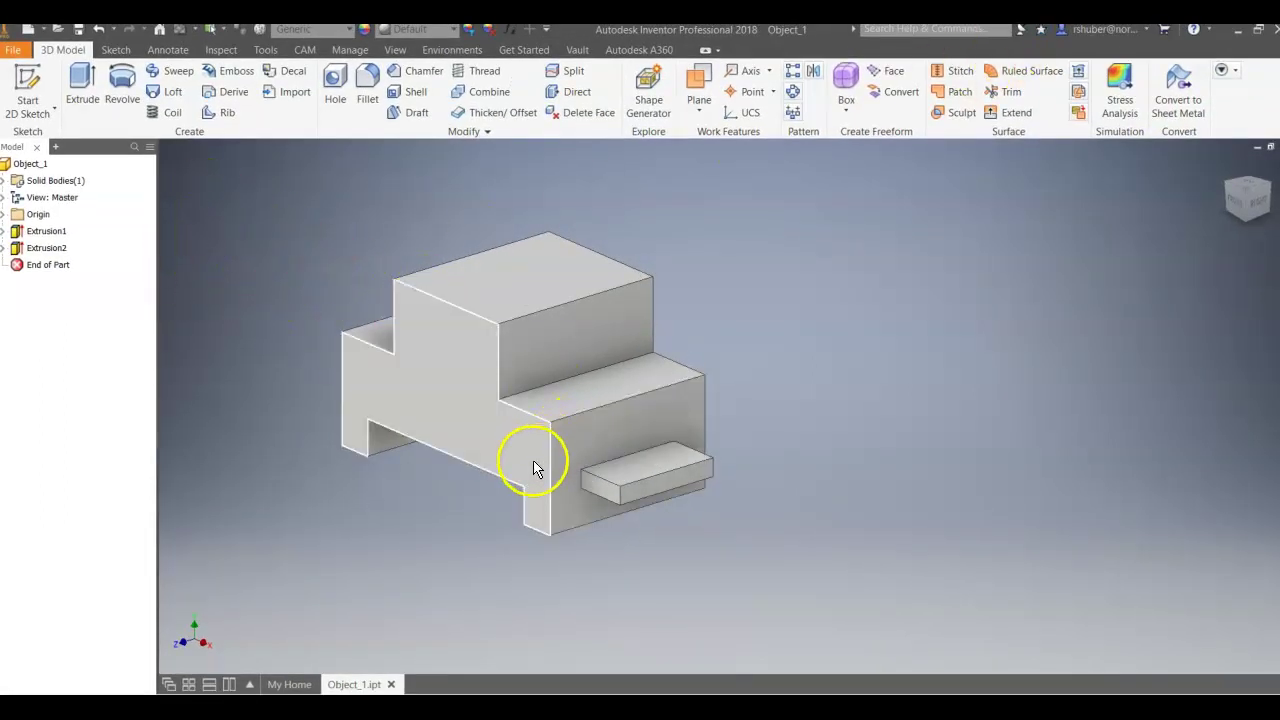
pyautogui.click(1228, 166)
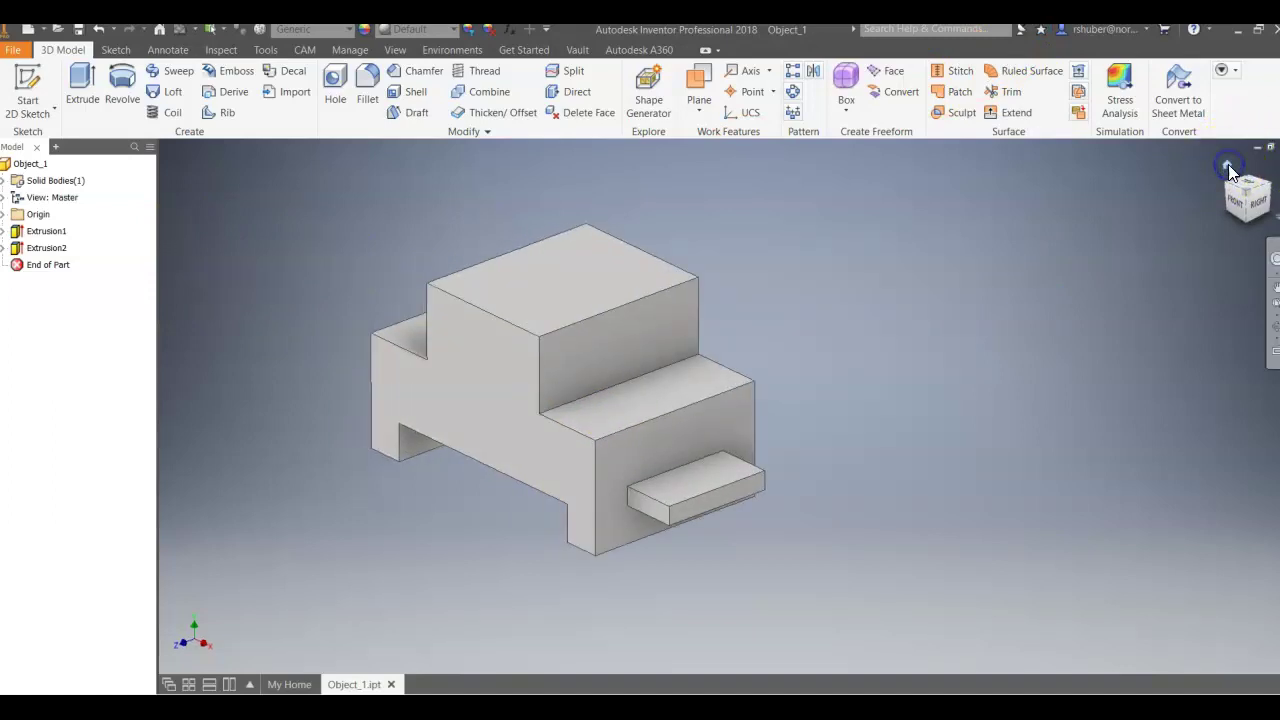
pyautogui.moveTo(857, 423)
pyautogui.mouseDown(button='middle')
pyautogui.moveTo(757, 426)
pyautogui.moveTo(634, 397)
pyautogui.moveTo(650, 402)
pyautogui.mouseUp(button='middle')
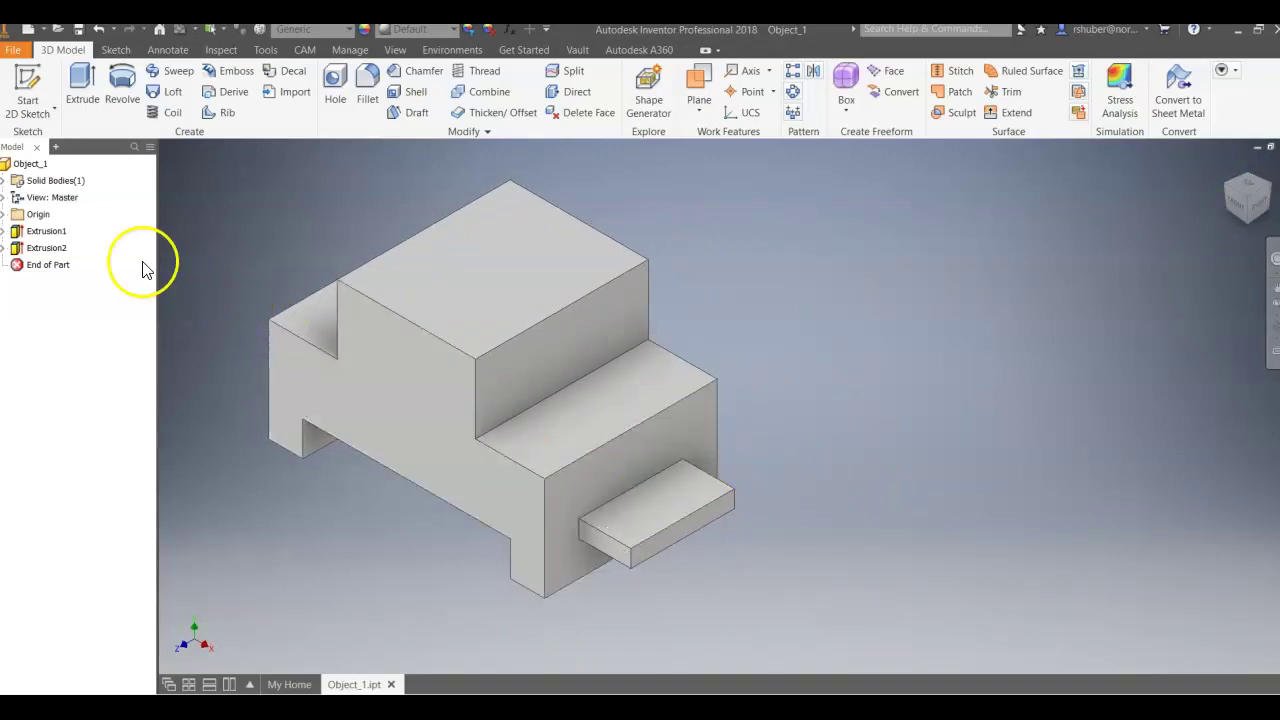
pyautogui.click(30, 165)
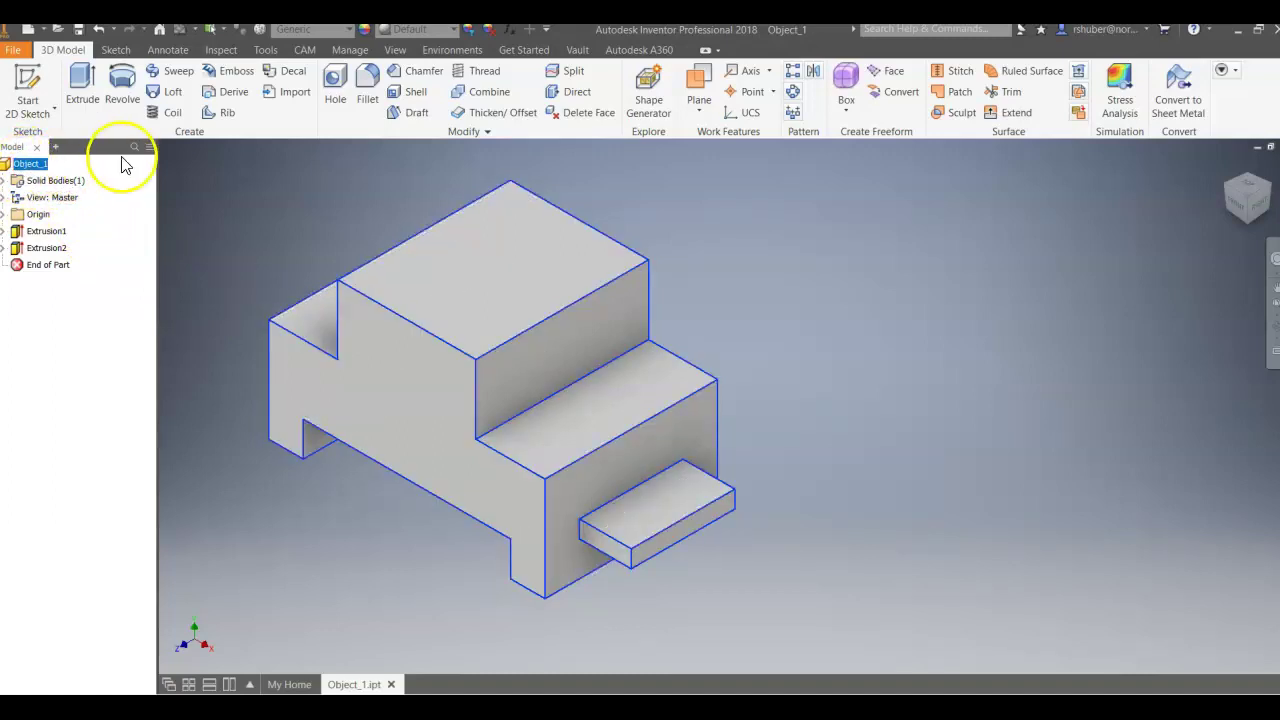
pyautogui.rightClick(28, 170)
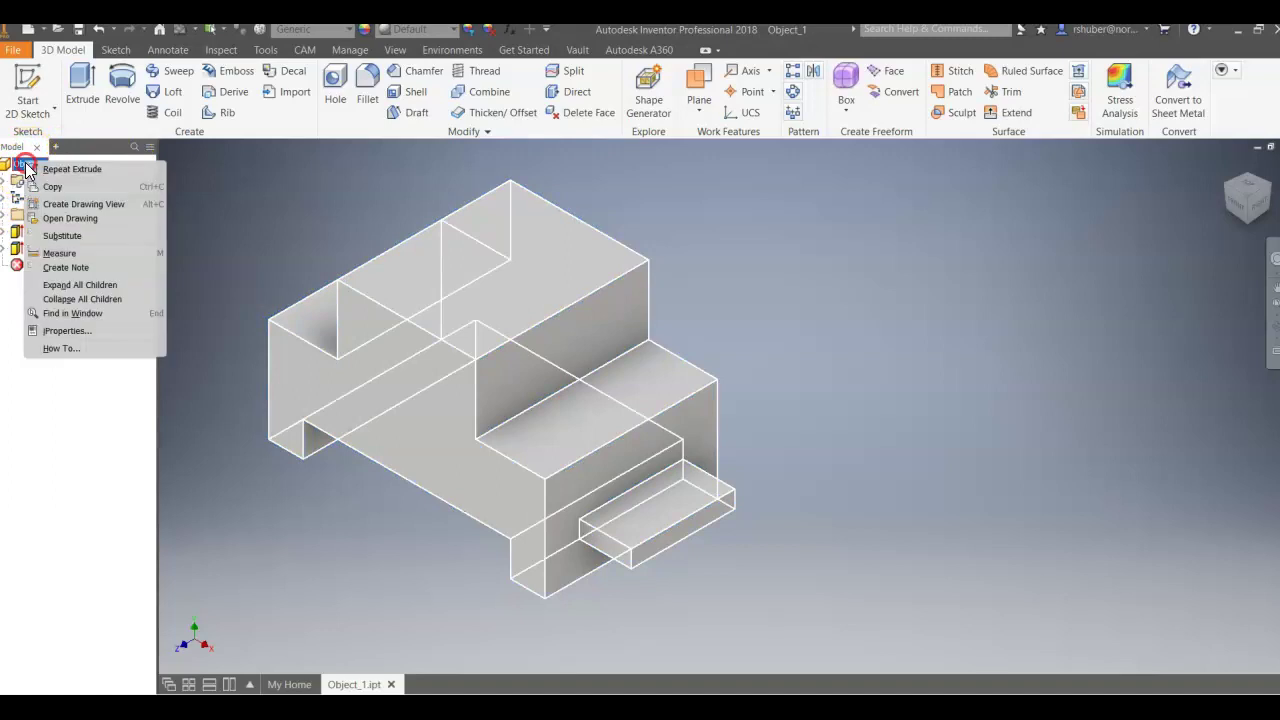
pyautogui.click(70, 332)
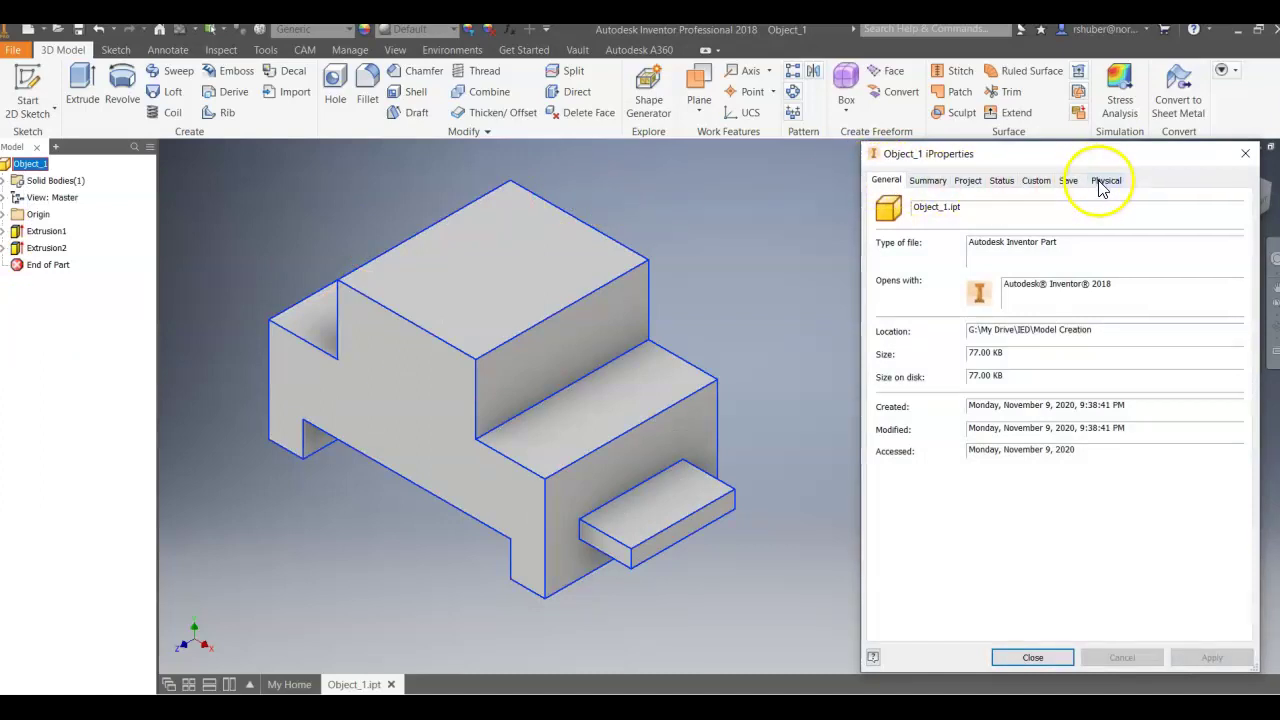
pyautogui.click(1106, 182)
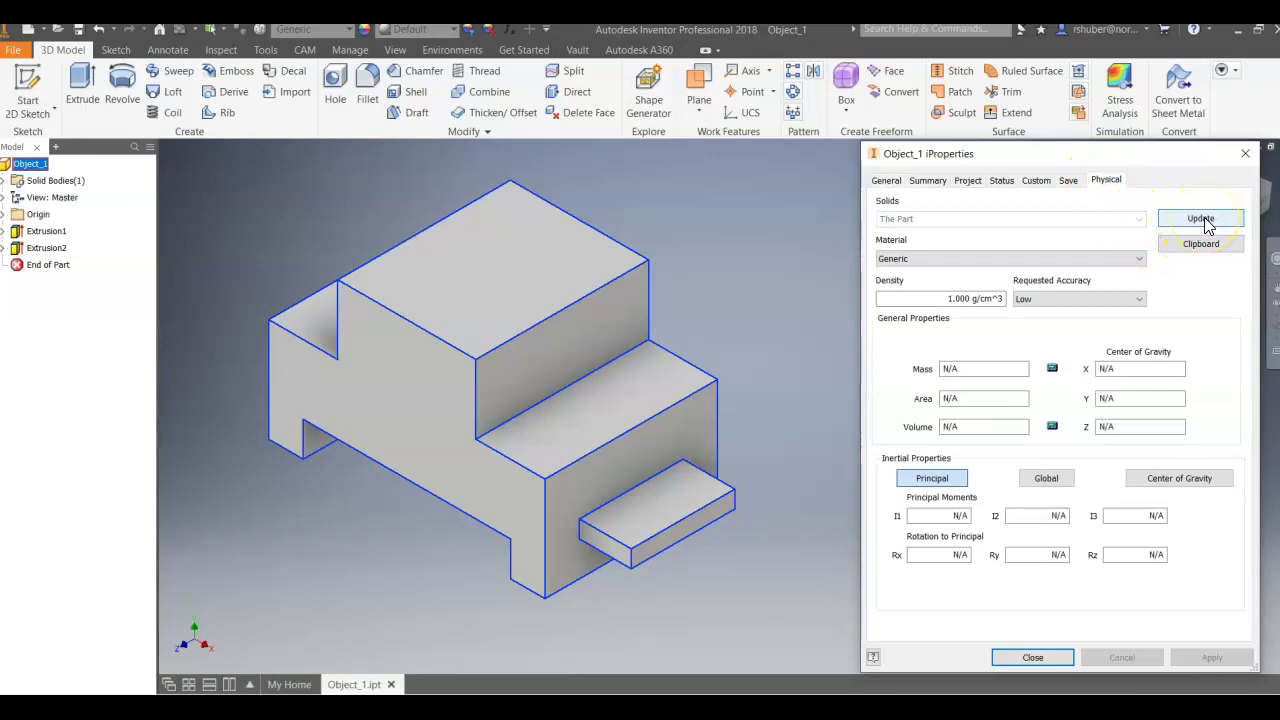
pyautogui.click(1201, 219)
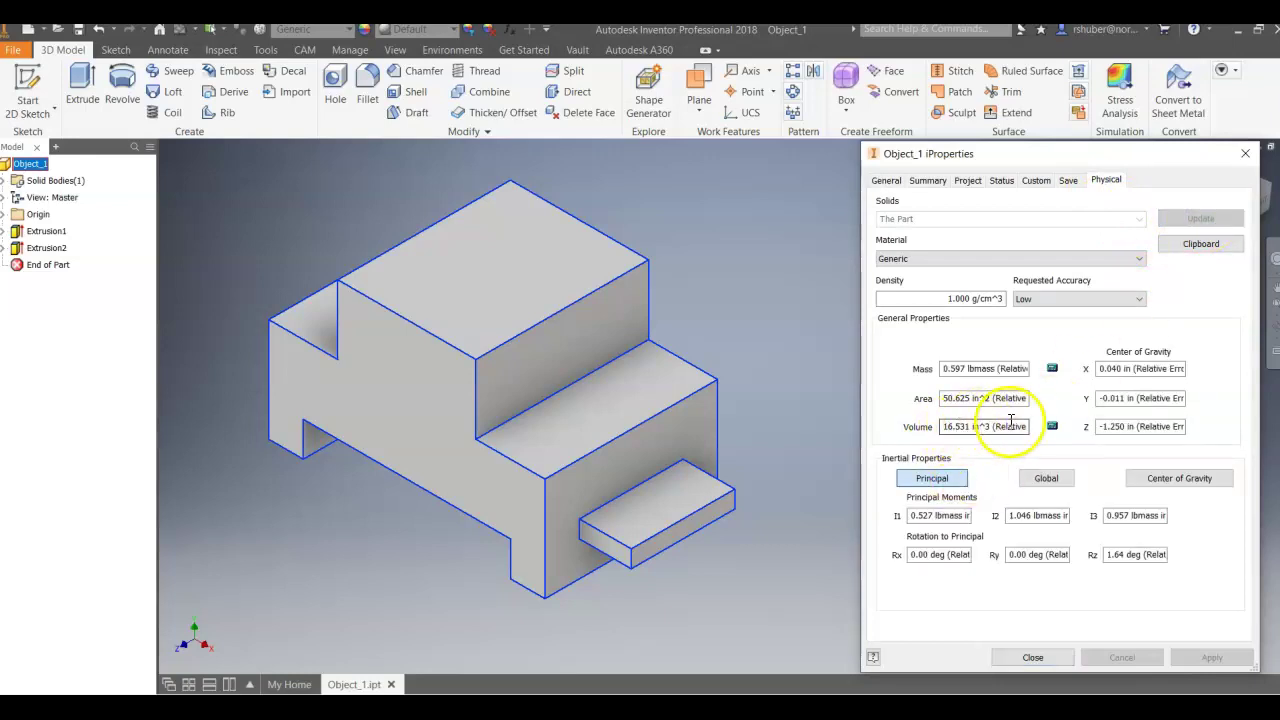